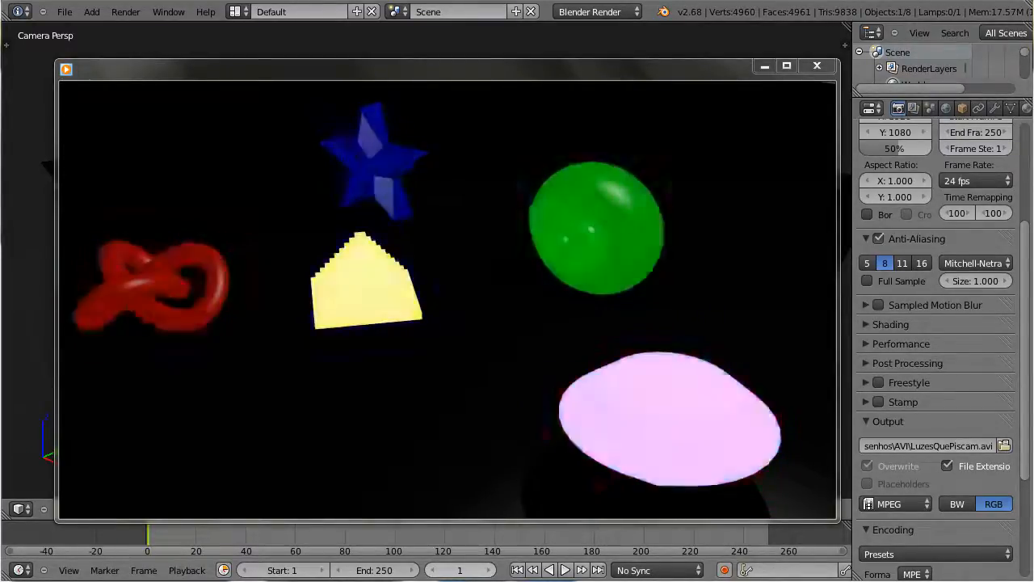
- Pause the rendered LuzesQuePiscam animation and minimize the video player to return to the Blender scene
{"action": "mouse_move", "coordinate": [564, 351]}
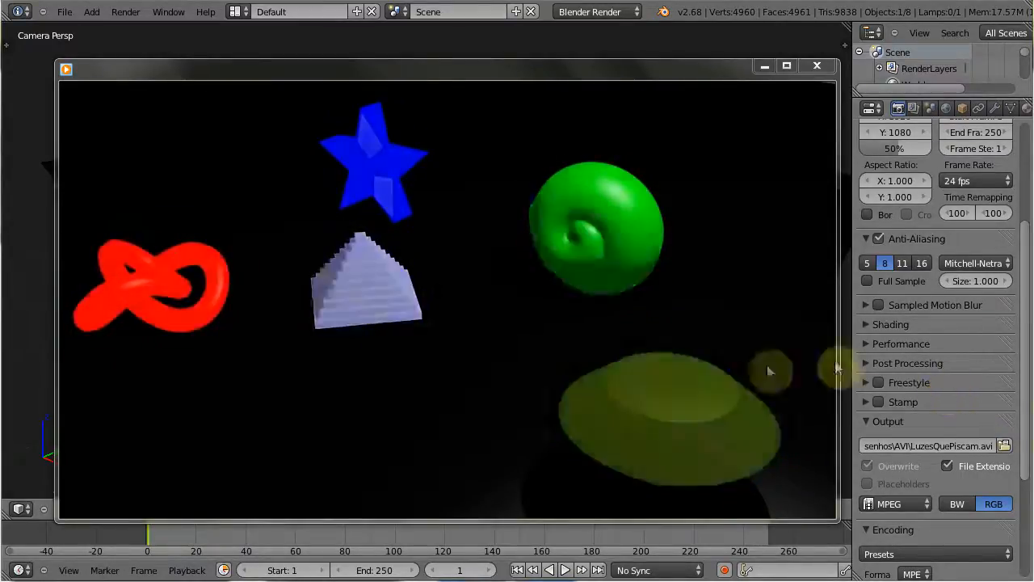
{"action": "left_click", "coordinate": [447, 499]}
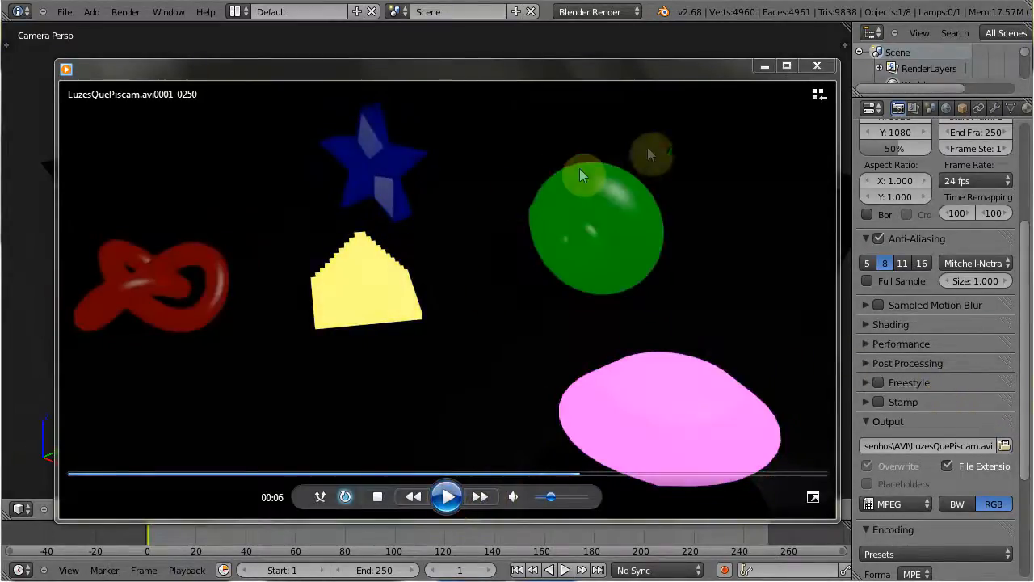
{"action": "left_click", "coordinate": [763, 67]}
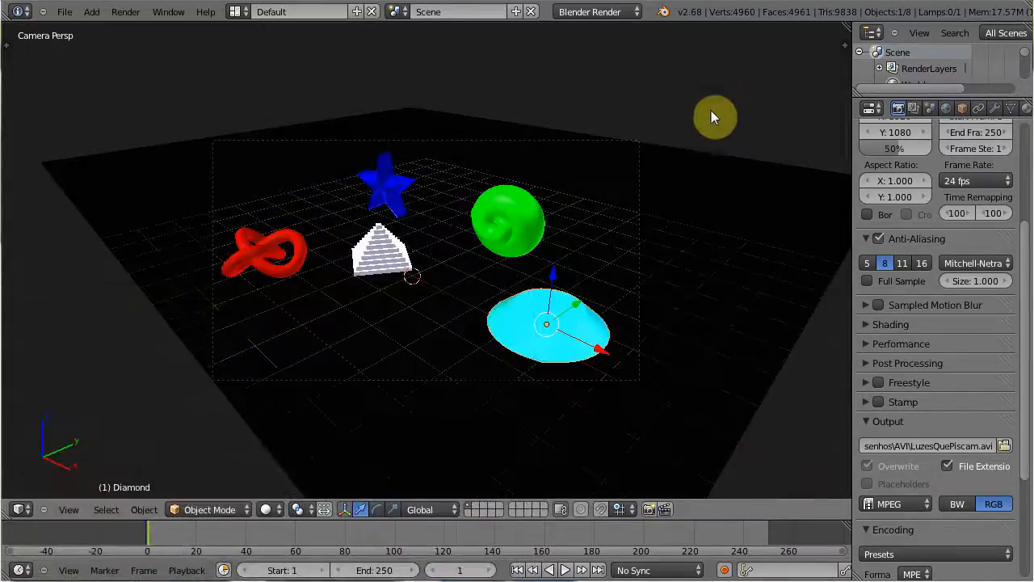
- Examine the finished scene's coloured objects outside the camera view and widen the properties area to view the render settings
{"action": "scroll", "coordinate": [503, 440], "scroll_direction": "up", "scroll_amount": 4}
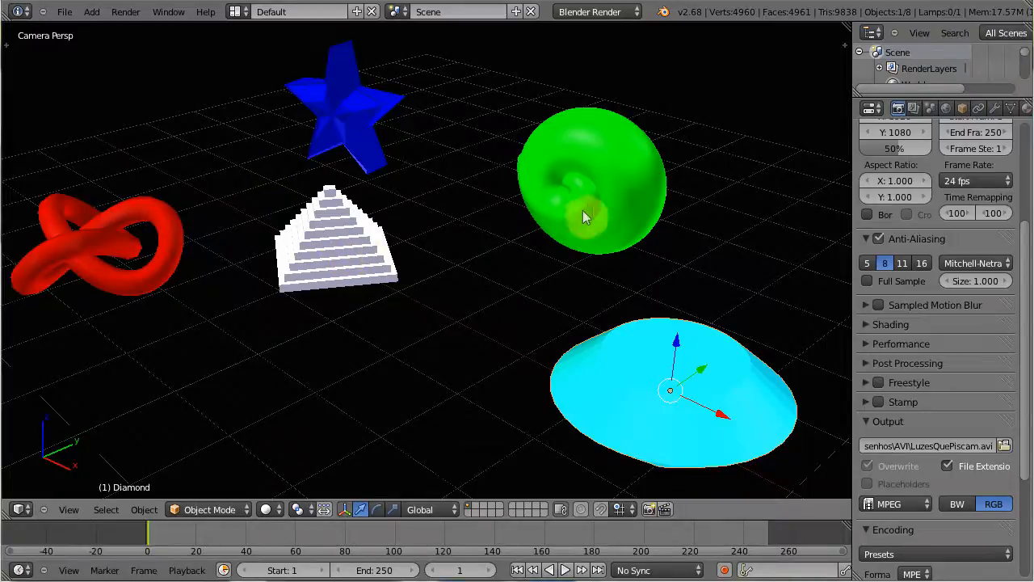
{"action": "mouse_move", "coordinate": [554, 282]}
{"action": "middle_mouse_down"}
{"action": "mouse_move", "coordinate": [570, 307]}
{"action": "mouse_move", "coordinate": [456, 293]}
{"action": "mouse_move", "coordinate": [562, 299]}
{"action": "middle_mouse_up"}
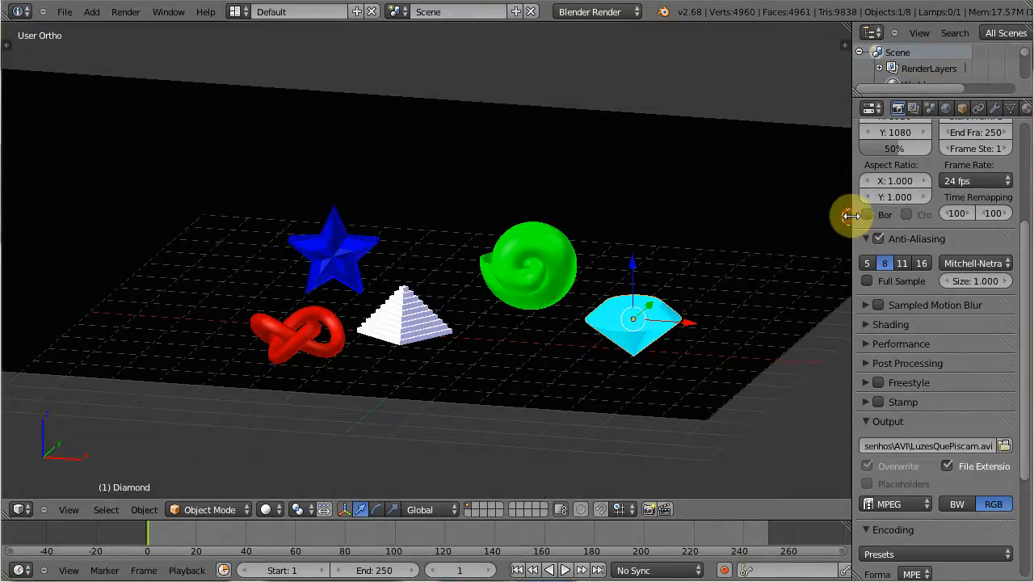
{"action": "left_click_drag", "start_coordinate": [852, 218], "coordinate": [820, 218]}
{"action": "left_click_drag", "start_coordinate": [1028, 247], "coordinate": [1020, 127]}
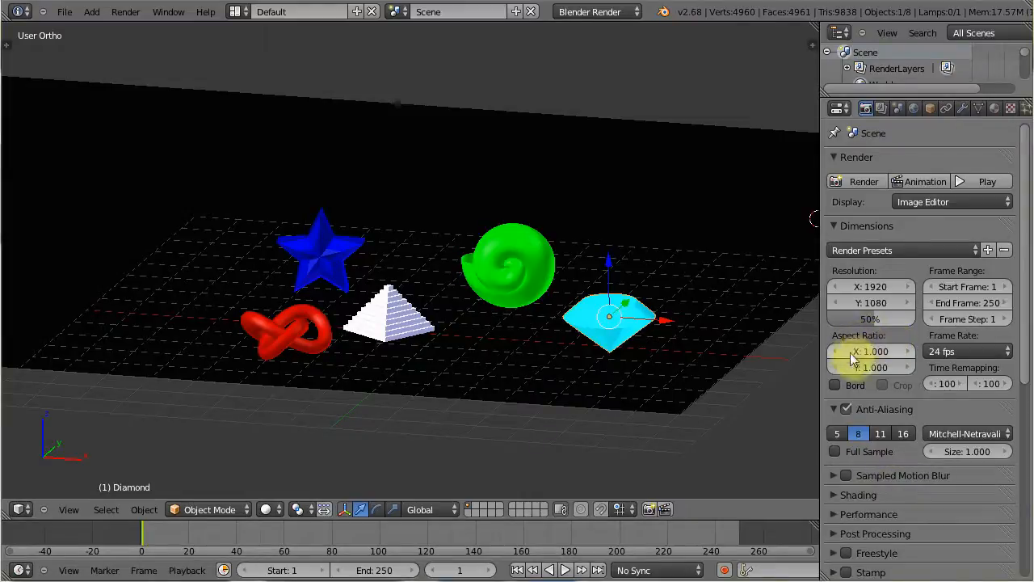
- Start a new scene by reloading the start-up file
{"action": "left_click", "coordinate": [64, 12]}
{"action": "left_click", "coordinate": [74, 31]}
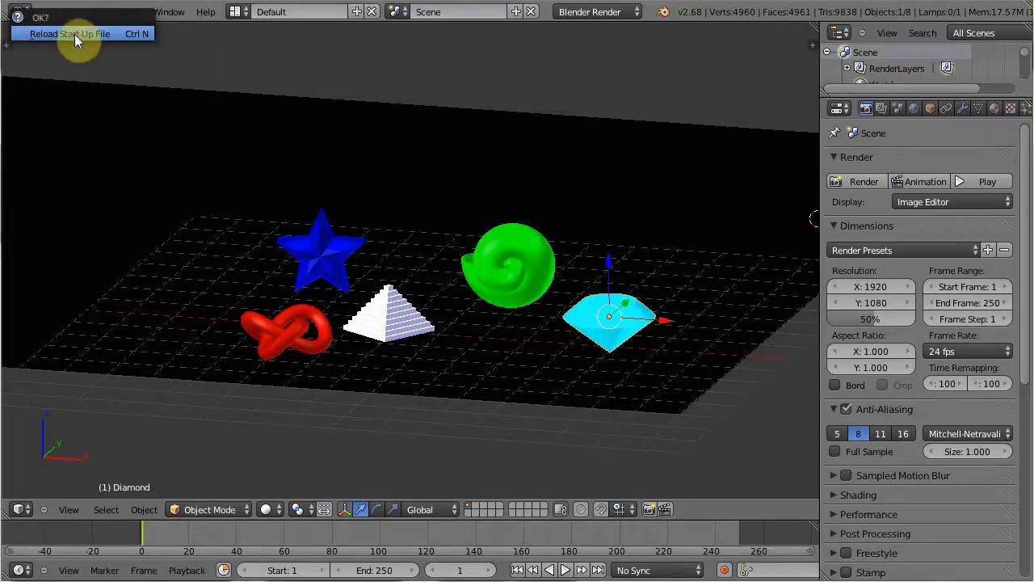
{"action": "left_click", "coordinate": [72, 35]}
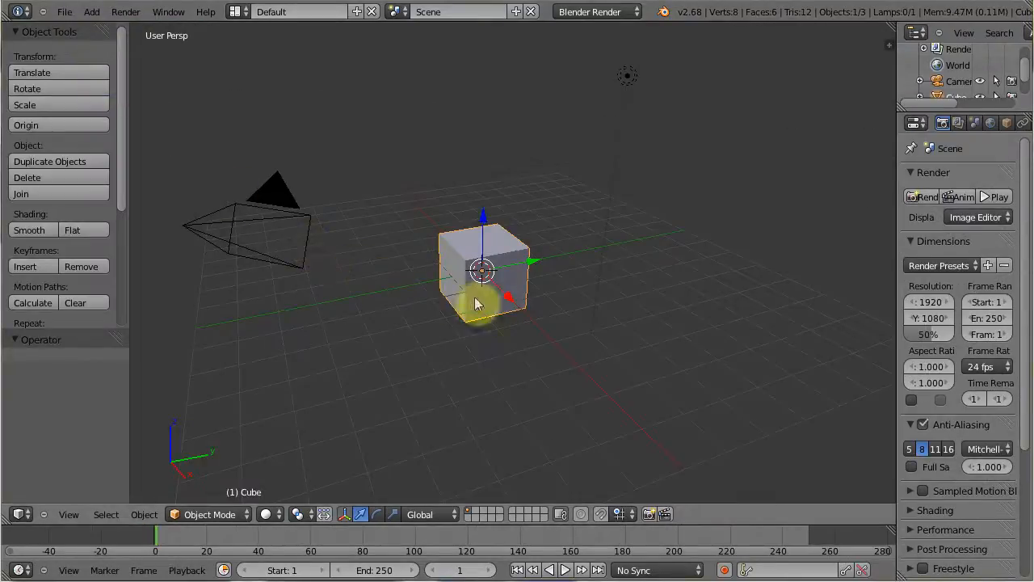
- Hide the camera and the lamp in the viewport and delete the default cube
{"action": "left_click", "coordinate": [979, 81]}
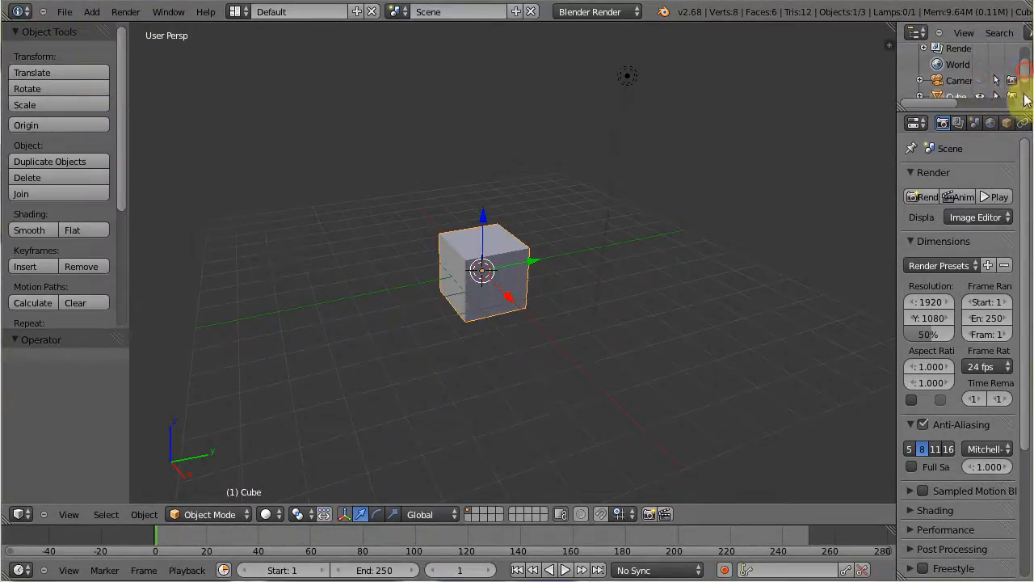
{"action": "scroll", "coordinate": [973, 93], "scroll_direction": "down", "scroll_amount": 2}
{"action": "left_click", "coordinate": [980, 88]}
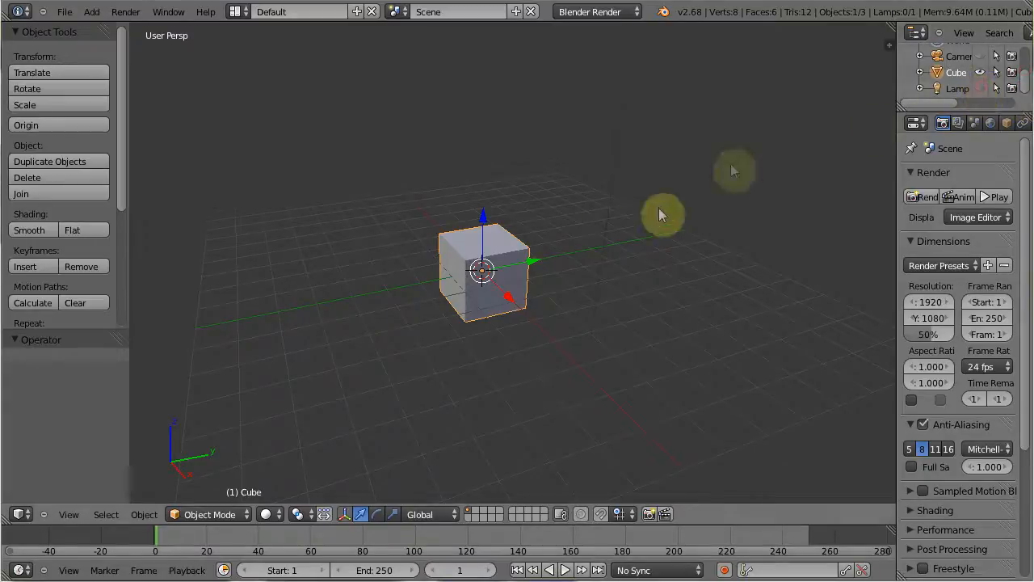
{"action": "key", "text": "x"}
{"action": "left_click", "coordinate": [475, 274]}
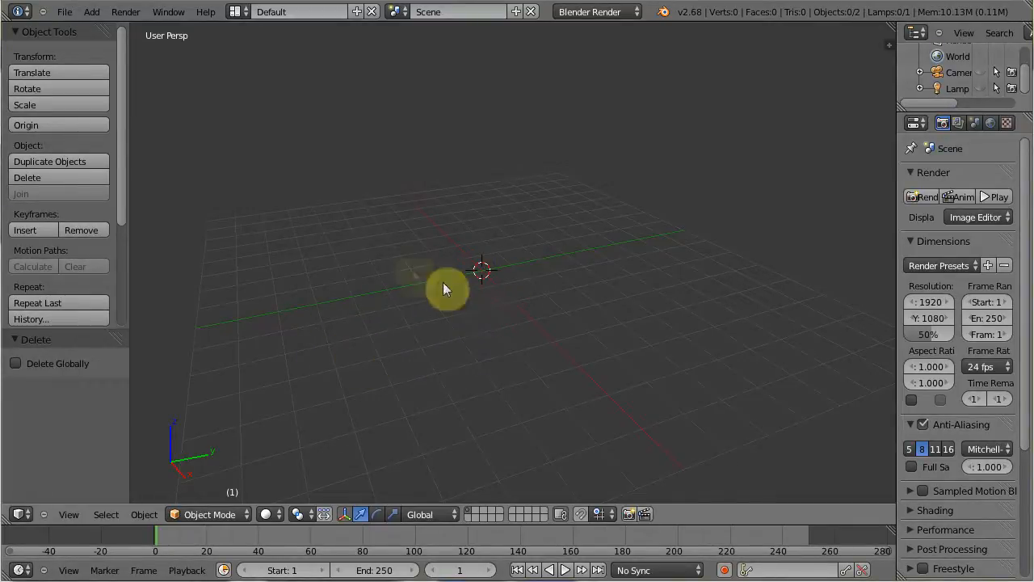
- Check in the user preferences that the Add Mesh: Extra Objects addon is enabled, view its details and close the preferences
{"action": "left_click", "coordinate": [63, 12]}
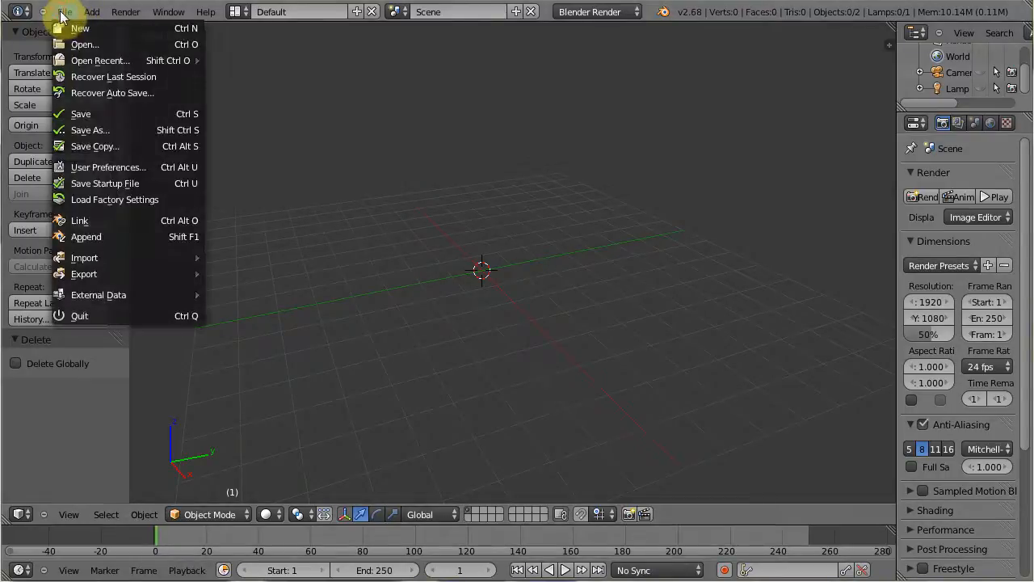
{"action": "left_click", "coordinate": [98, 167]}
{"action": "left_click_drag", "start_coordinate": [1, 4], "coordinate": [322, 67]}
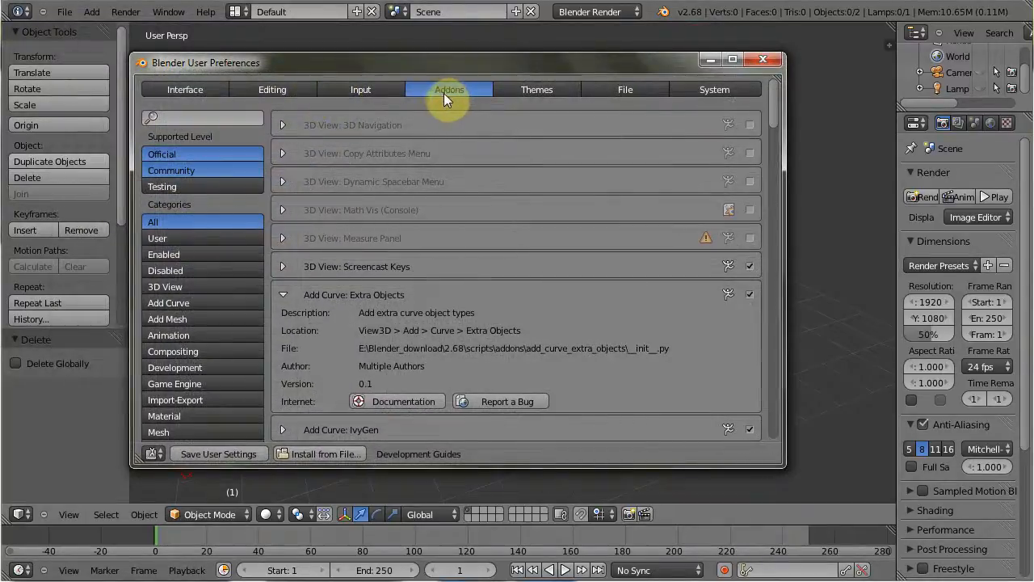
{"action": "left_click", "coordinate": [178, 322]}
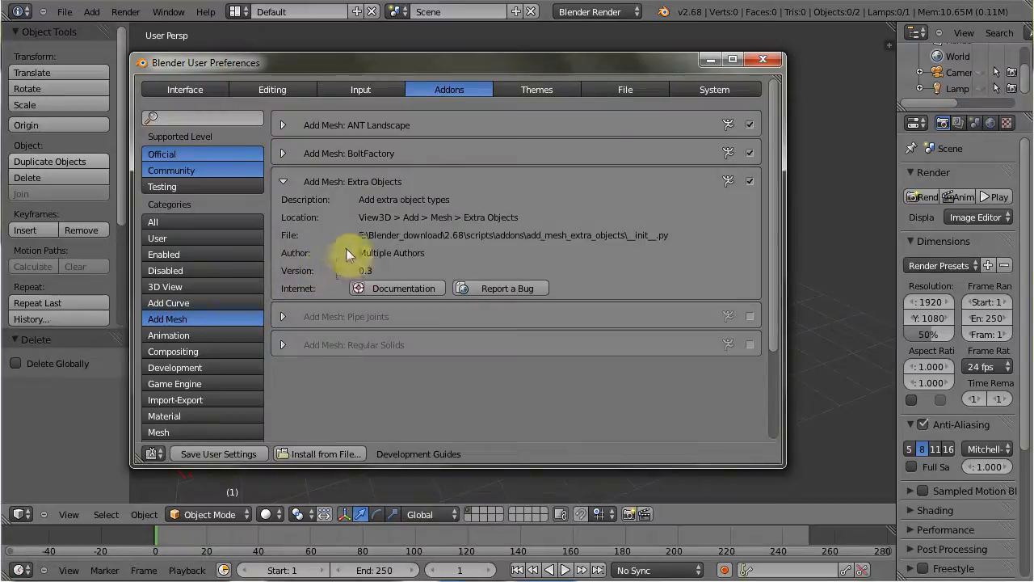
{"action": "left_click", "coordinate": [283, 182]}
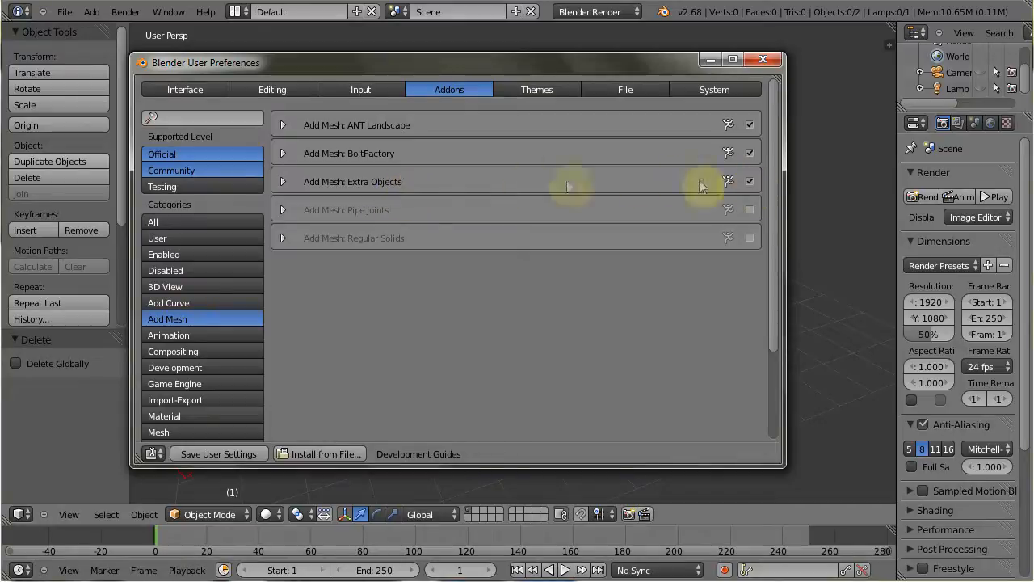
{"action": "left_click", "coordinate": [282, 182]}
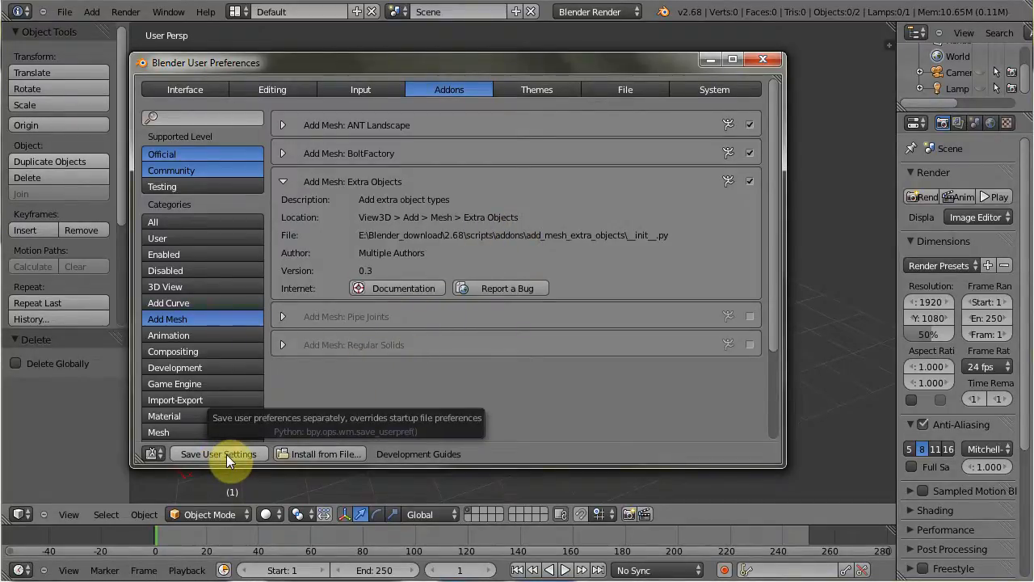
{"action": "left_click", "coordinate": [762, 61]}
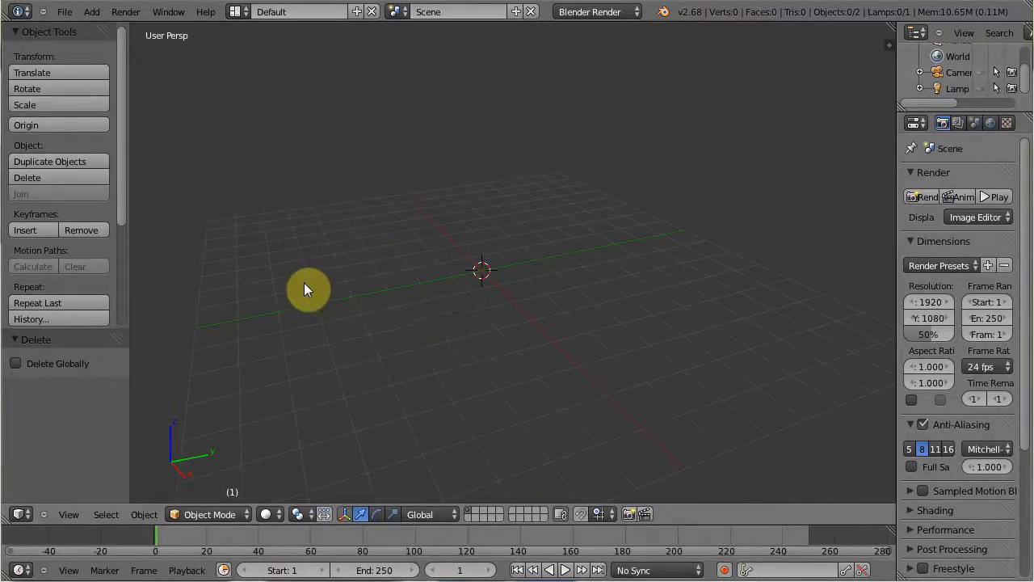
- Add a Gear from the extra mesh objects and move it about 2.8 units along the Y axis
{"action": "key", "text": "shift+a"}
{"action": "mouse_move", "coordinate": [312, 282]}
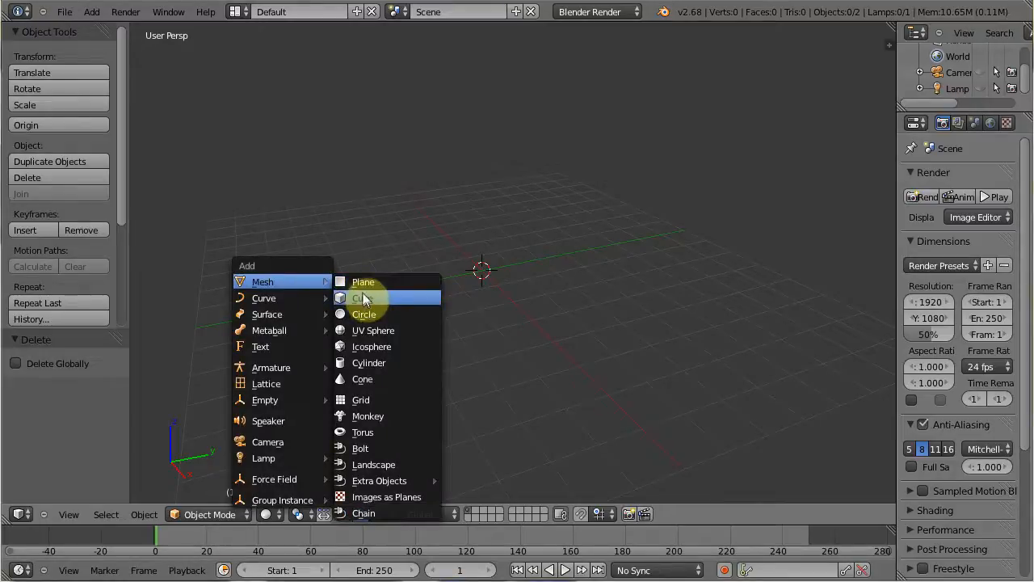
{"action": "mouse_move", "coordinate": [381, 484]}
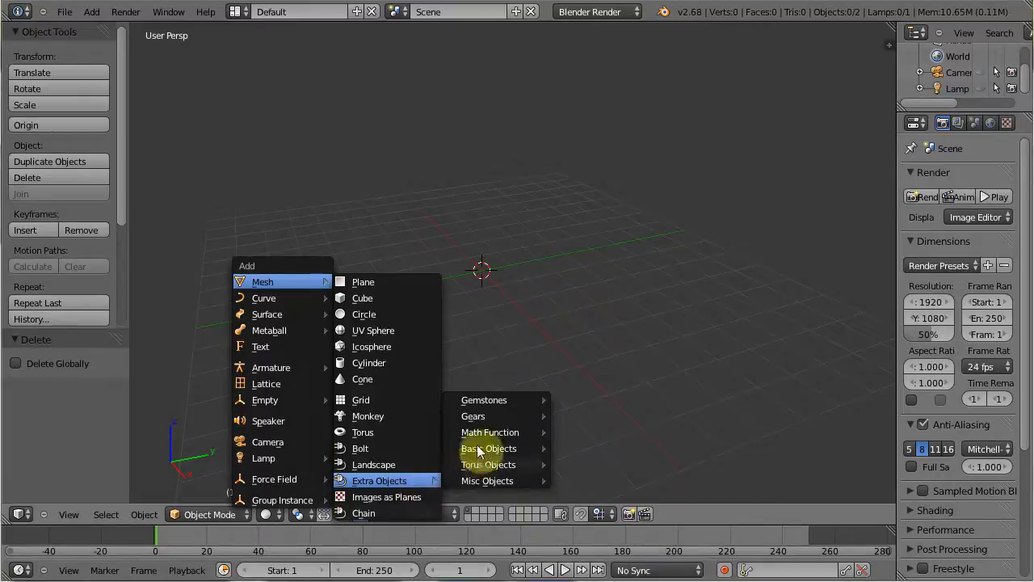
{"action": "mouse_move", "coordinate": [543, 402]}
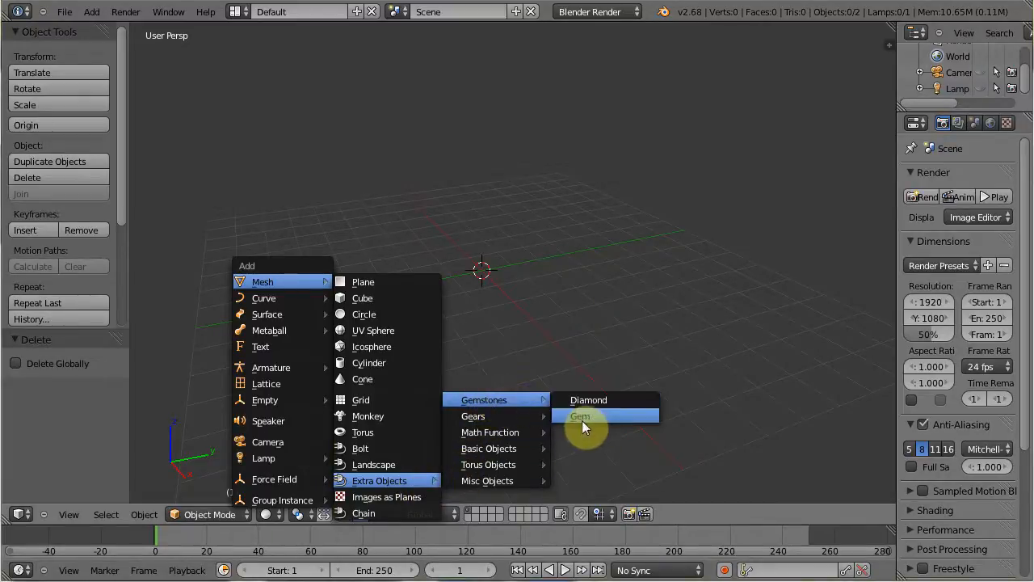
{"action": "mouse_move", "coordinate": [491, 417]}
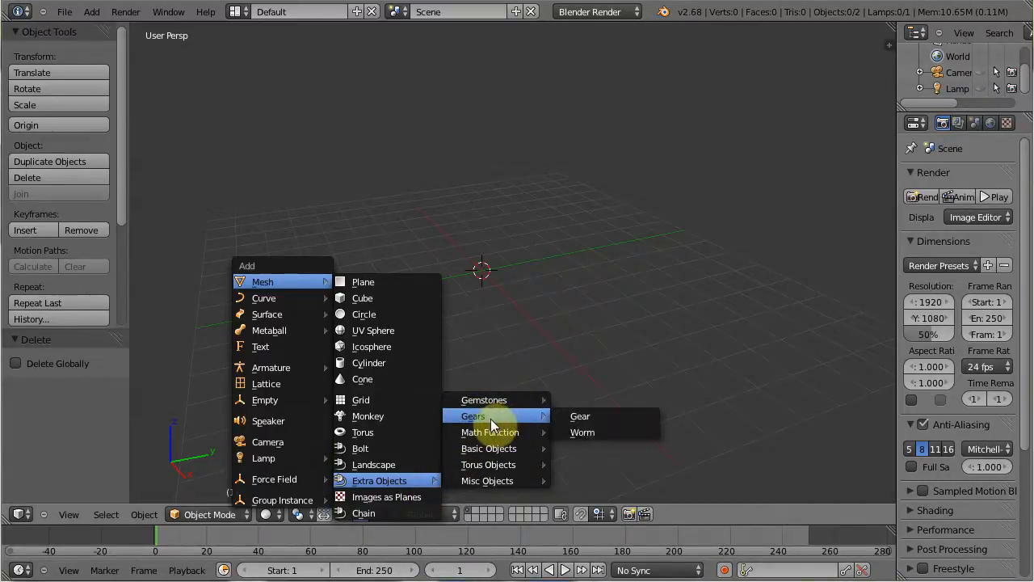
{"action": "left_click", "coordinate": [583, 414]}
{"action": "left_click", "coordinate": [526, 263]}
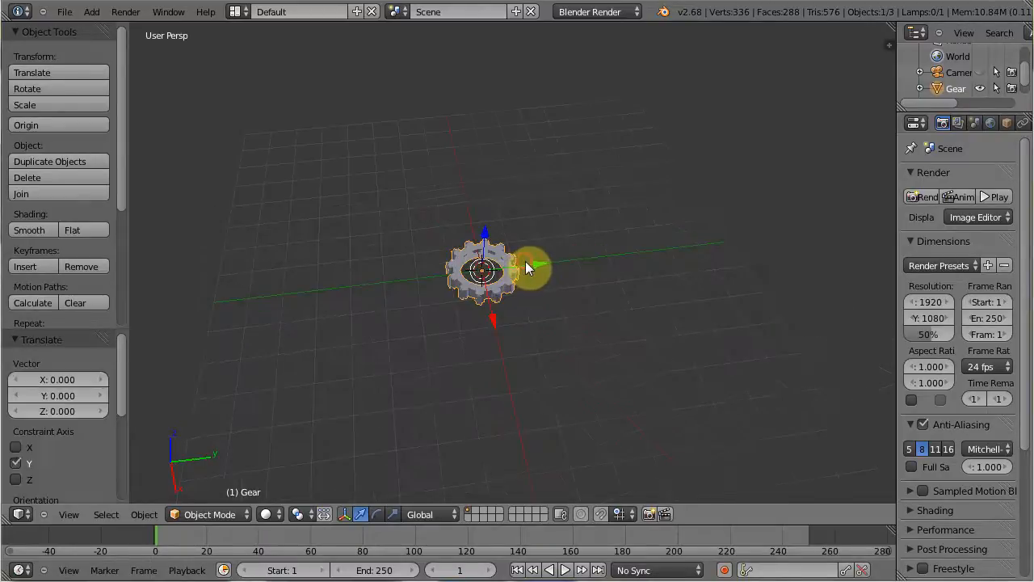
{"action": "left_click_drag", "start_coordinate": [527, 264], "coordinate": [618, 249]}
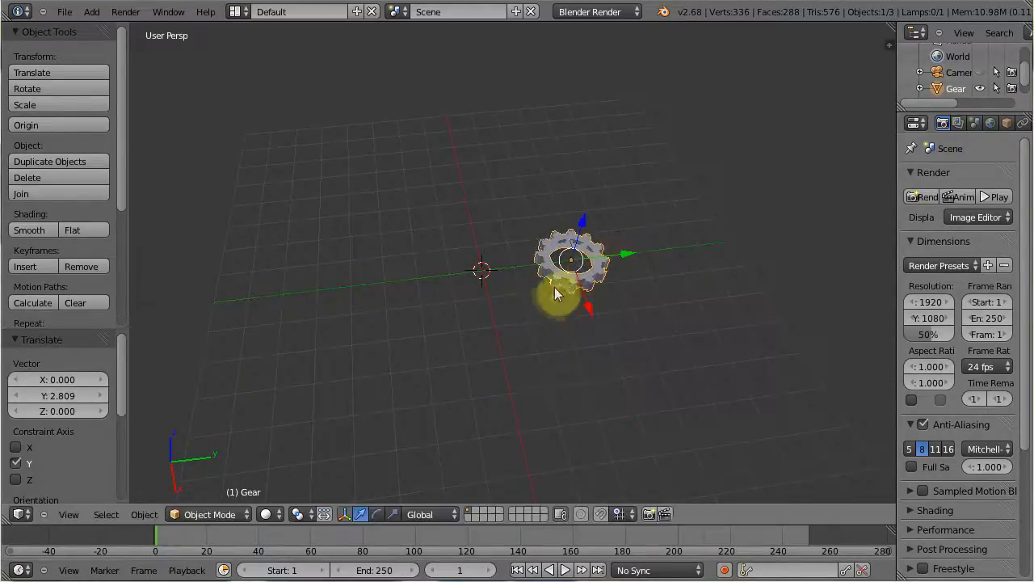
- Add a Torus Knot from the extra mesh objects at the 3D cursor
{"action": "key", "text": "shift+a"}
{"action": "mouse_move", "coordinate": [463, 304]}
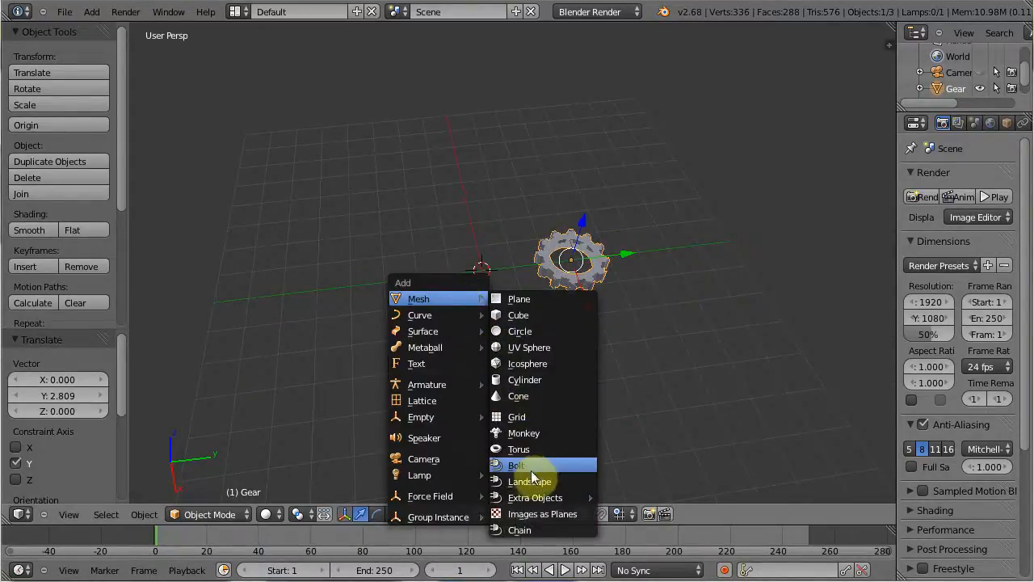
{"action": "mouse_move", "coordinate": [535, 497]}
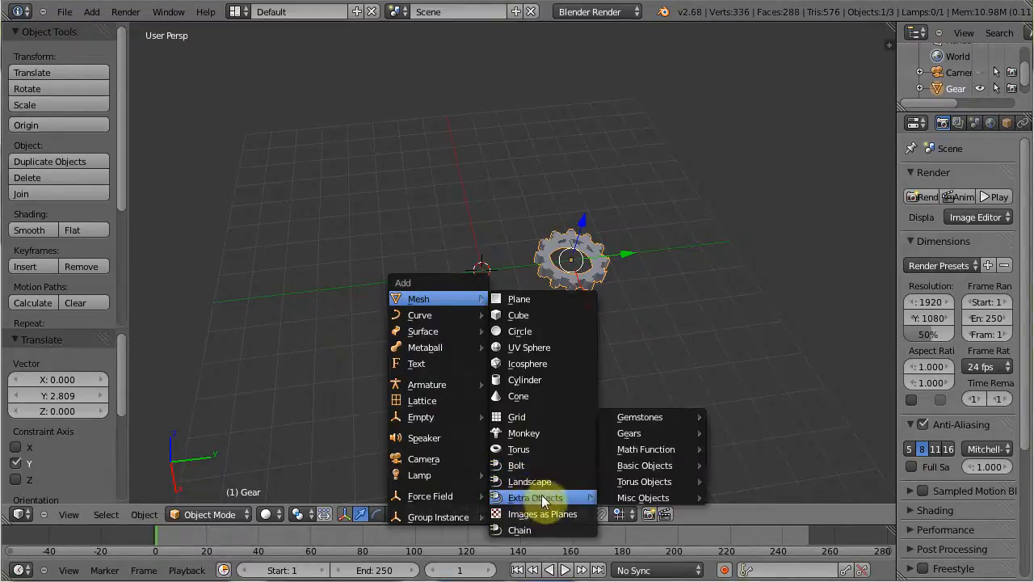
{"action": "mouse_move", "coordinate": [651, 482]}
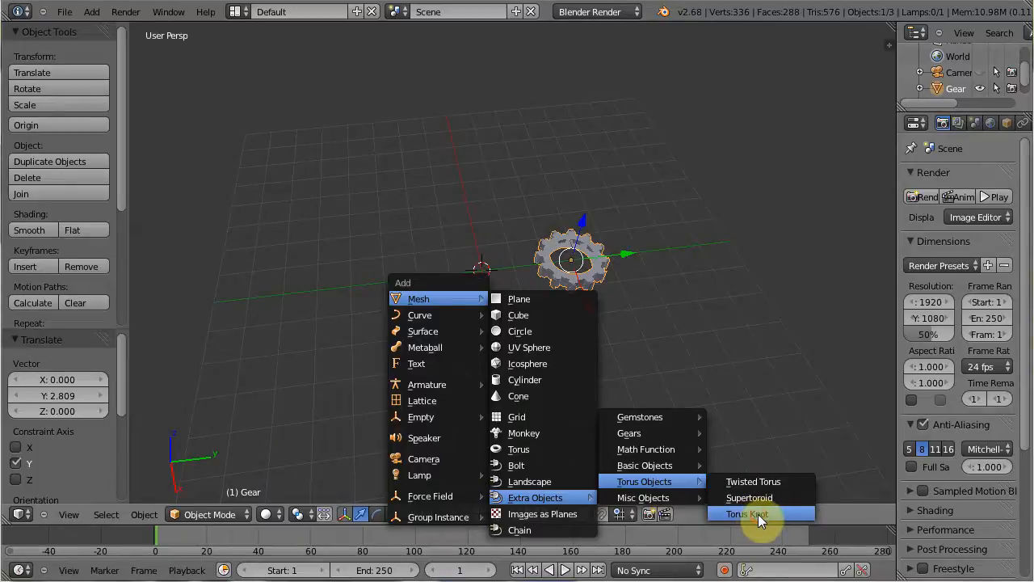
{"action": "left_click", "coordinate": [757, 514]}
- Scale the torus knot to about 0.41 and move it about -2.9 units along the Y axis
{"action": "key", "text": "s"}
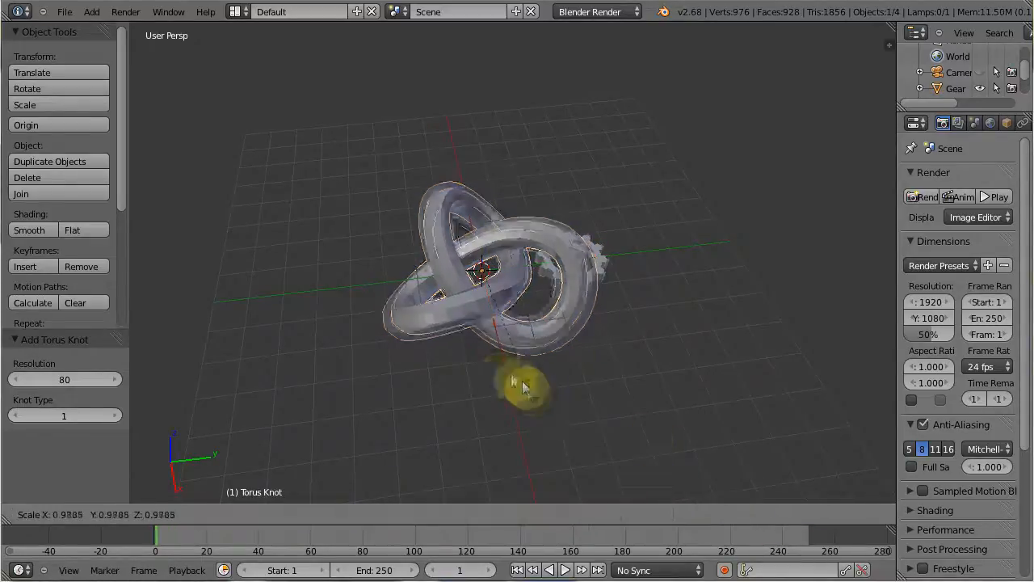
{"action": "left_click", "coordinate": [485, 323]}
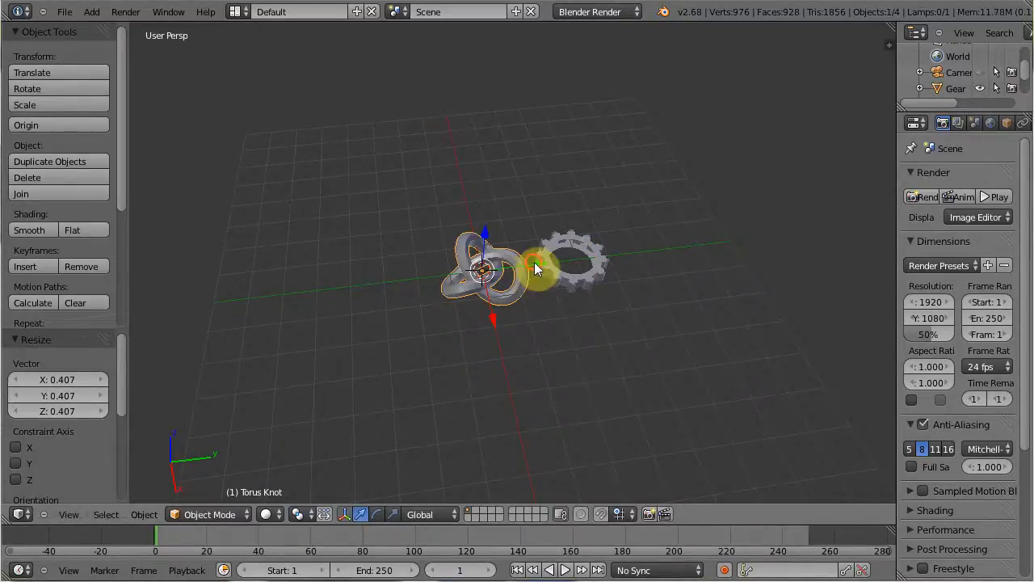
{"action": "left_click_drag", "start_coordinate": [534, 262], "coordinate": [439, 275]}
- Add a Teapot+ from the extra mesh objects between the knot and the gear and scale it to about 0.49
{"action": "key", "text": "shift+a"}
{"action": "mouse_move", "coordinate": [539, 294]}
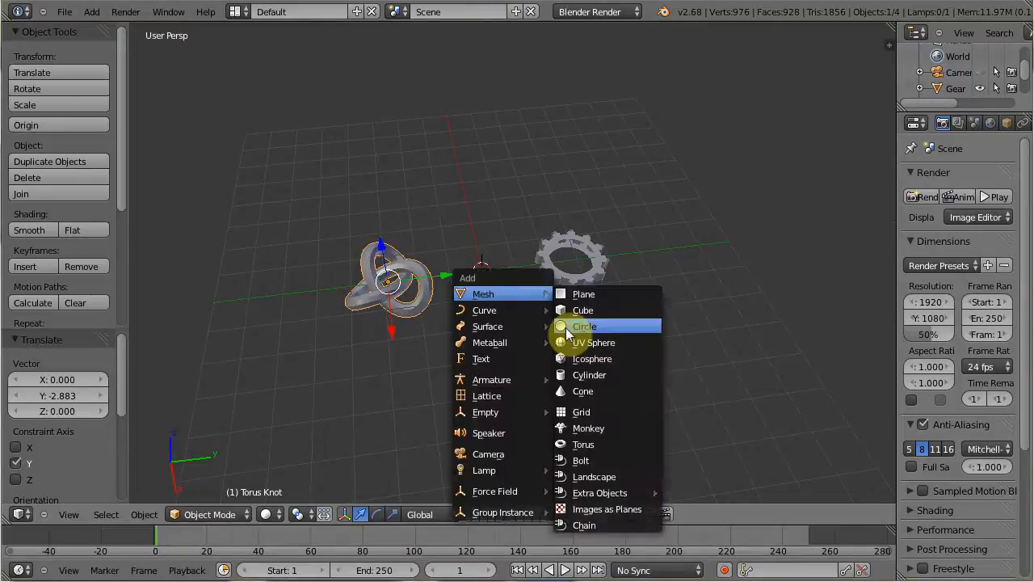
{"action": "mouse_move", "coordinate": [638, 492]}
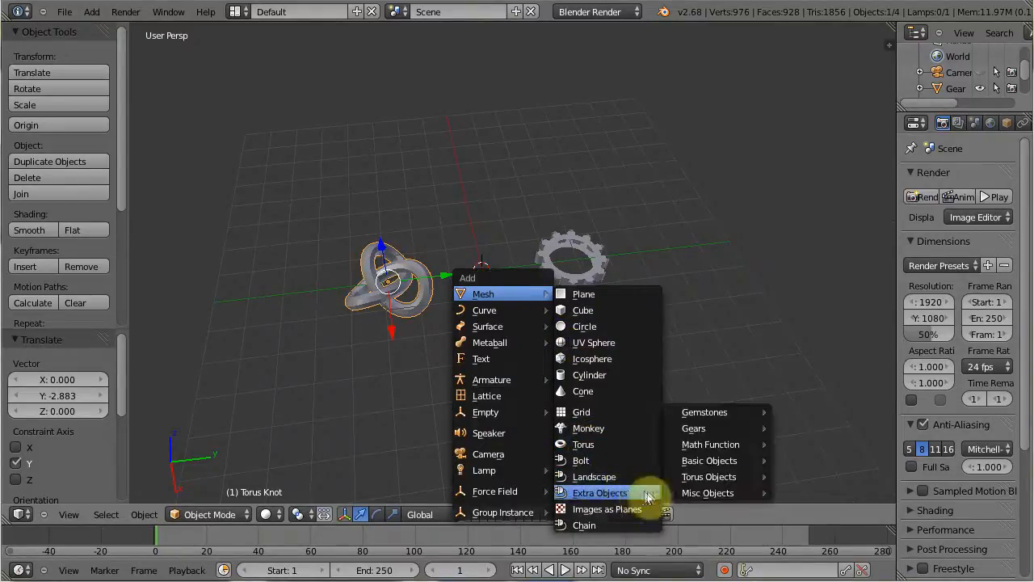
{"action": "mouse_move", "coordinate": [697, 495]}
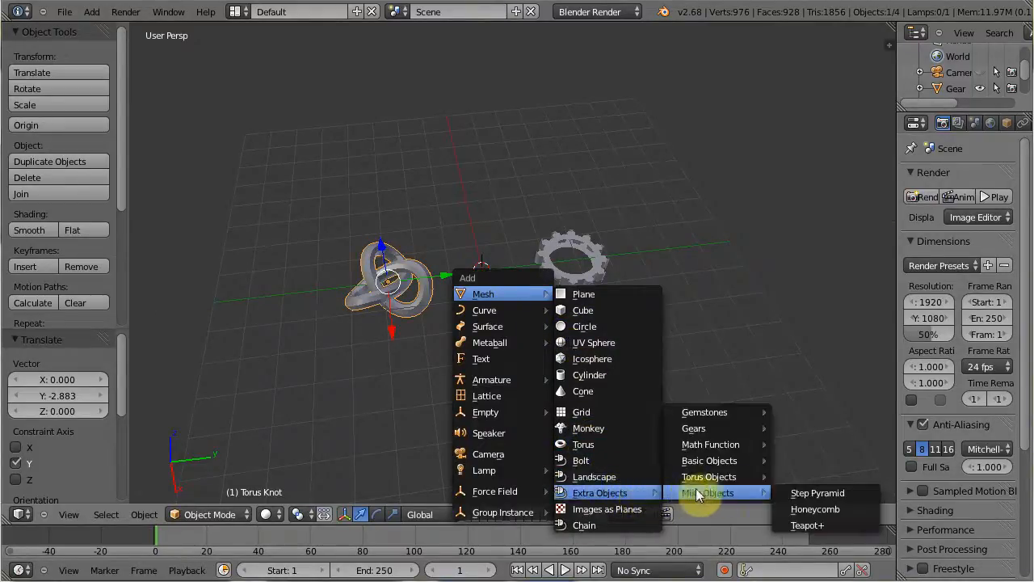
{"action": "left_click", "coordinate": [804, 524]}
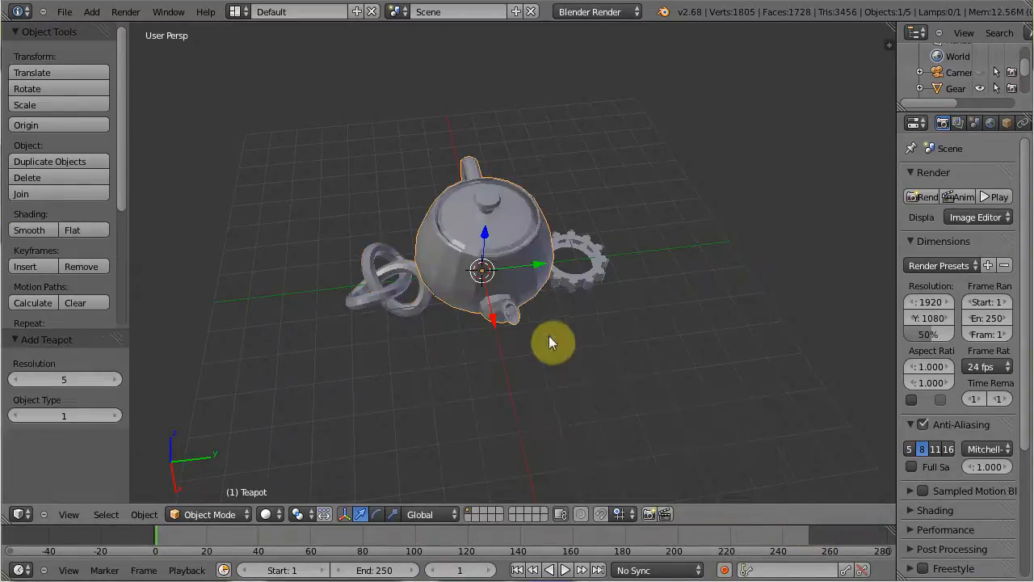
{"action": "key", "text": "s"}
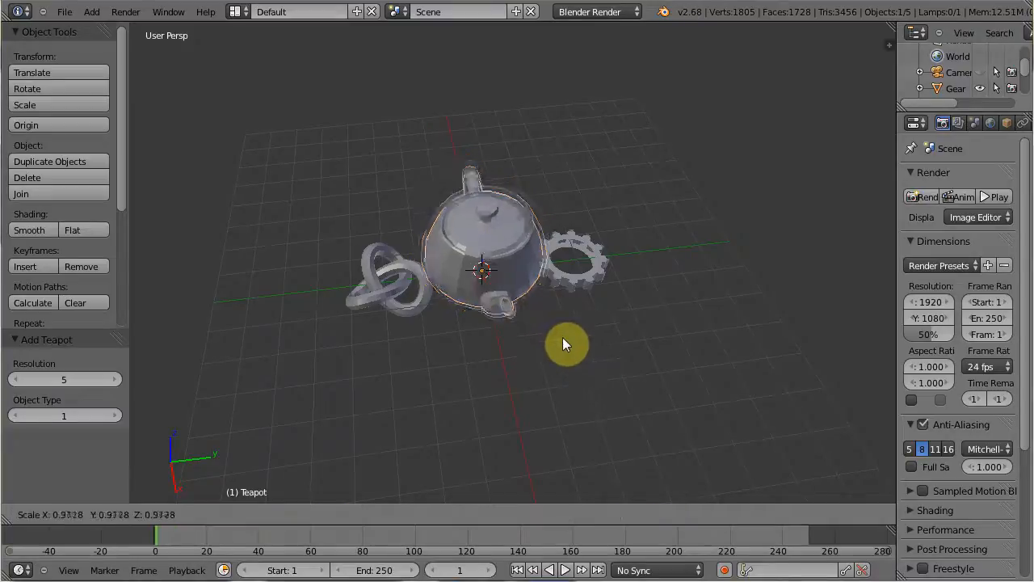
{"action": "left_click", "coordinate": [533, 311]}
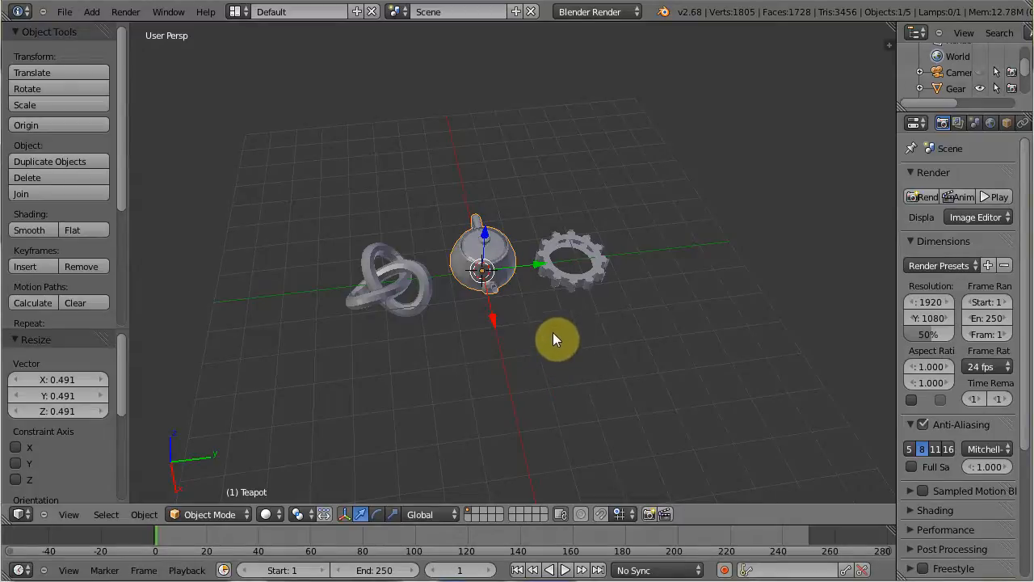
{"action": "middle_click_drag", "start_coordinate": [547, 350], "coordinate": [531, 282]}
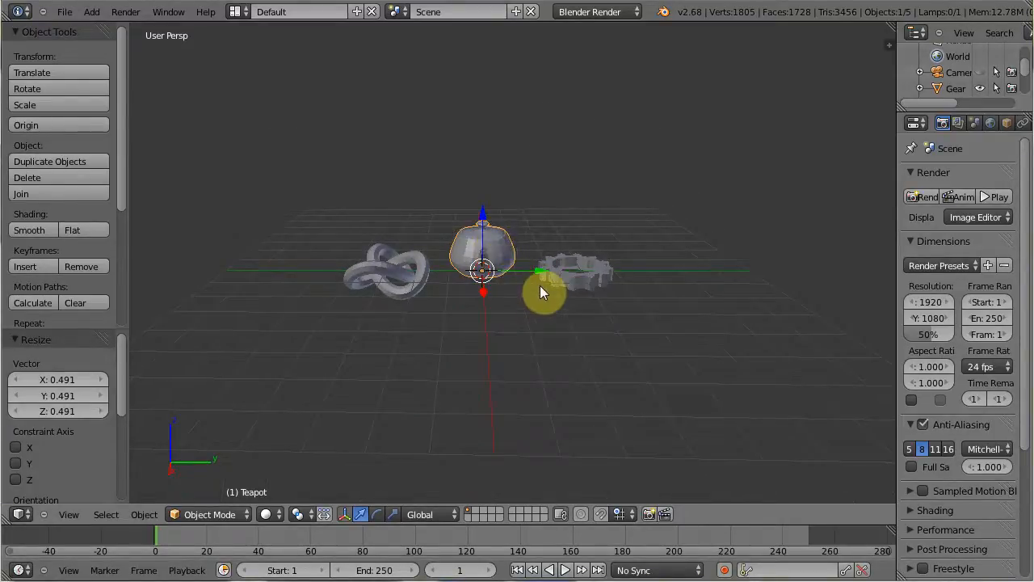
- Rotate the teapot, torus knot and gear together 90° about the global Z axis
{"action": "scroll", "coordinate": [540, 286], "scroll_direction": "up", "scroll_amount": 3}
{"action": "middle_click_drag", "start_coordinate": [540, 286], "coordinate": [525, 352]}
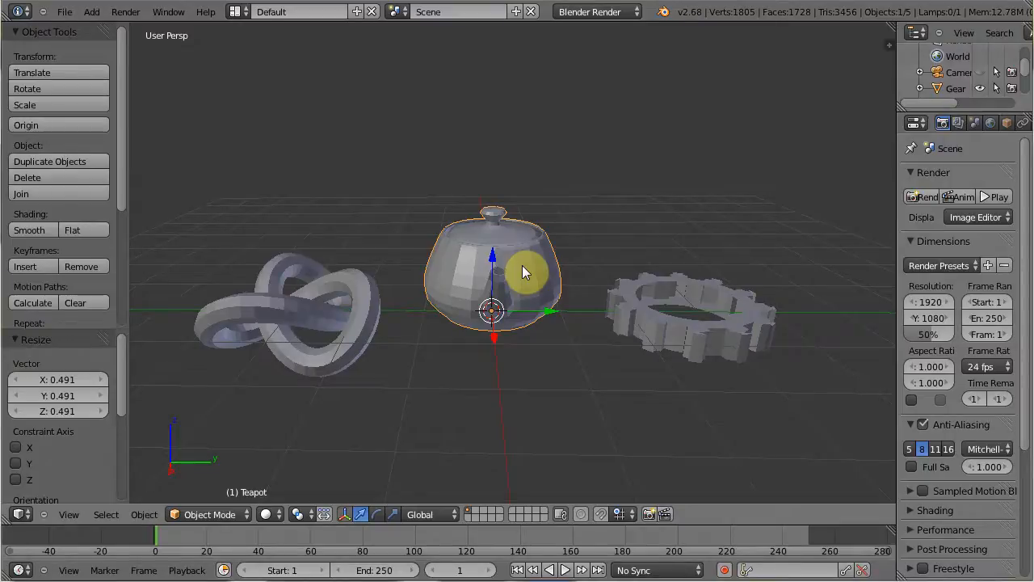
{"action": "key", "text": "KP_1"}
{"action": "key", "text": "KP_5"}
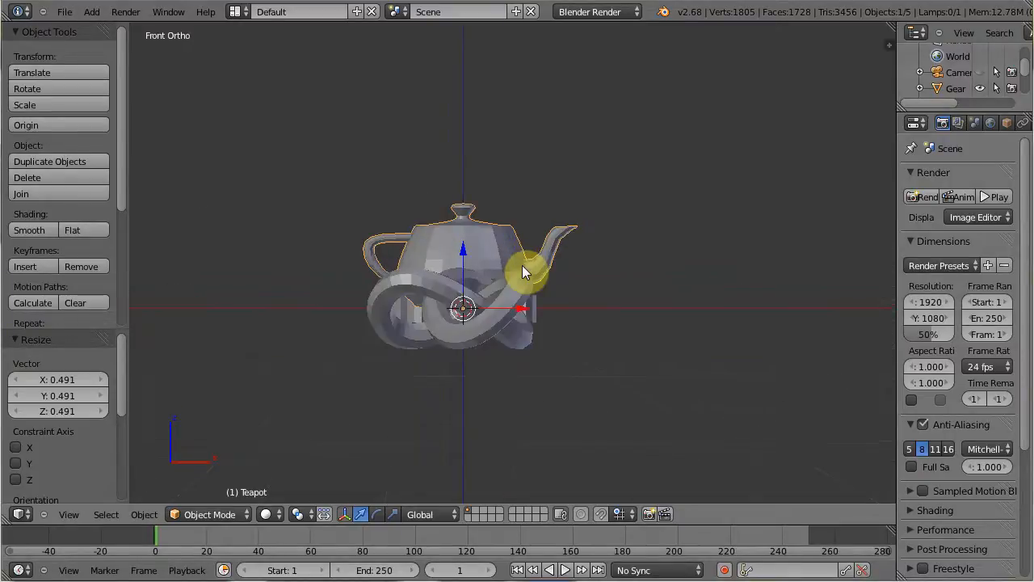
{"action": "right_click", "coordinate": [485, 323], "text": "shift"}
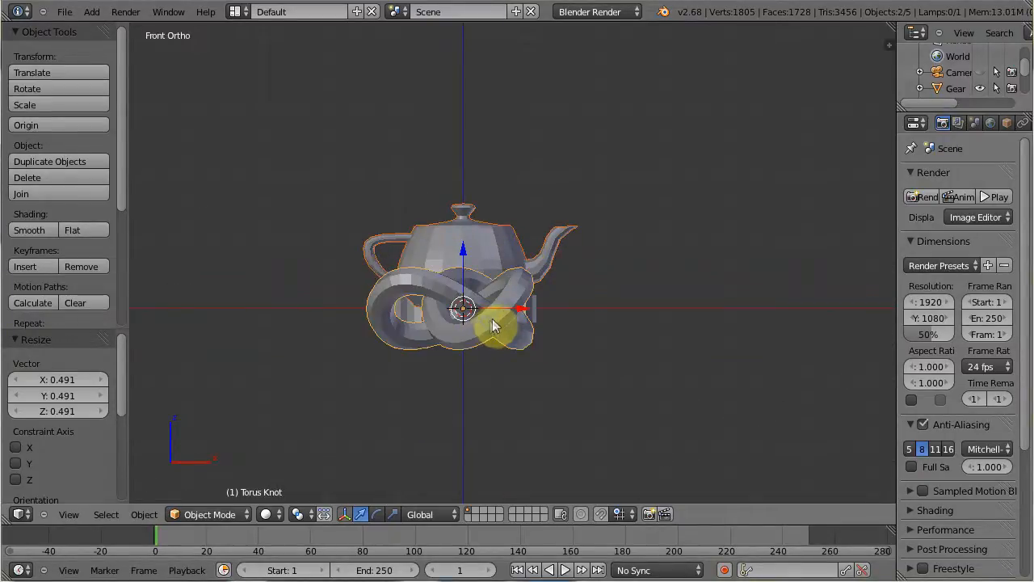
{"action": "middle_click_drag", "start_coordinate": [562, 373], "coordinate": [477, 379]}
{"action": "right_click", "coordinate": [634, 301], "text": "shift"}
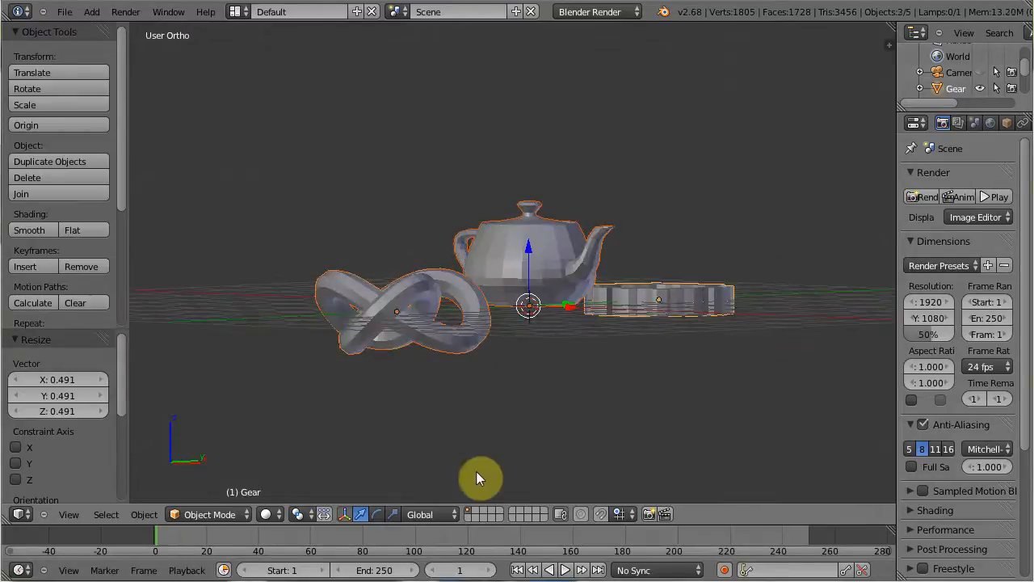
{"action": "key", "text": "KP_1"}
{"action": "type", "text": "r90"}
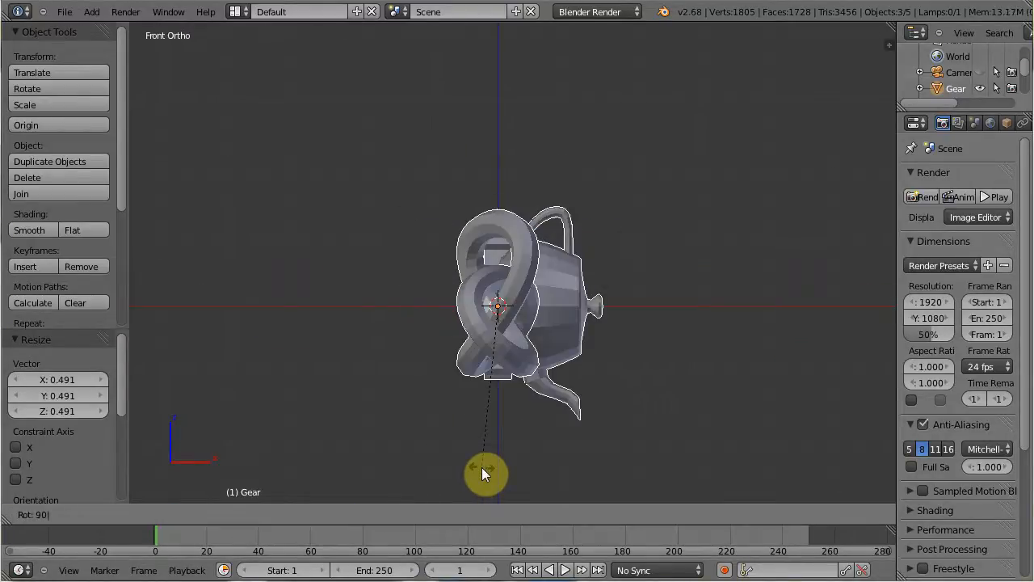
{"action": "type", "text": "z"}
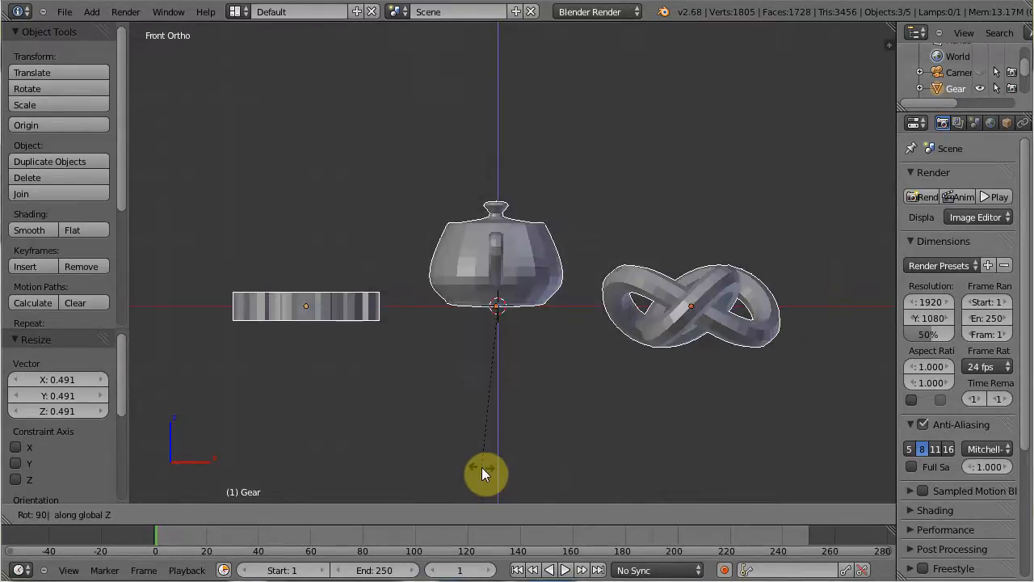
{"action": "key", "text": "Return"}
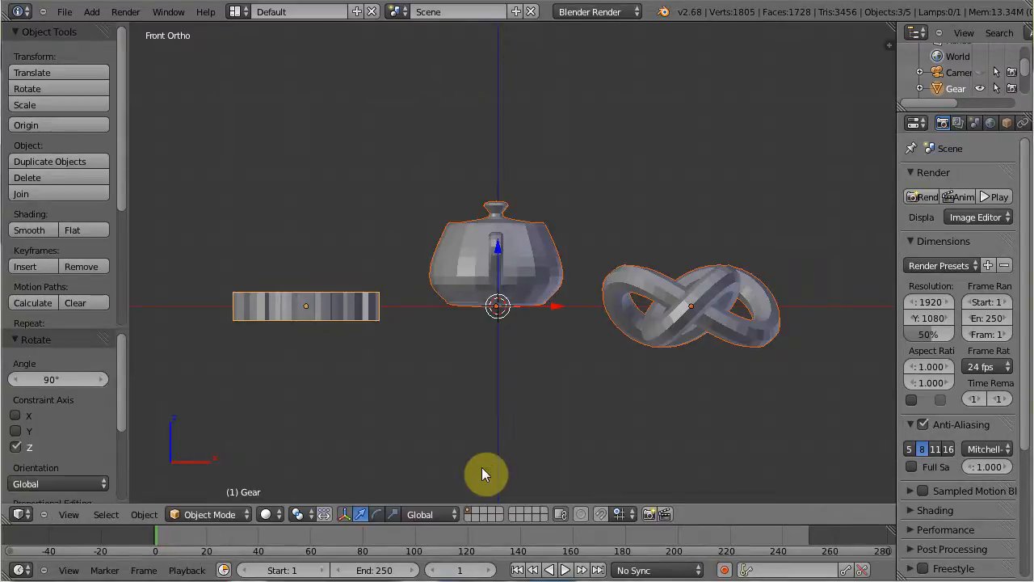
{"action": "middle_click_drag", "start_coordinate": [468, 365], "coordinate": [492, 407]}
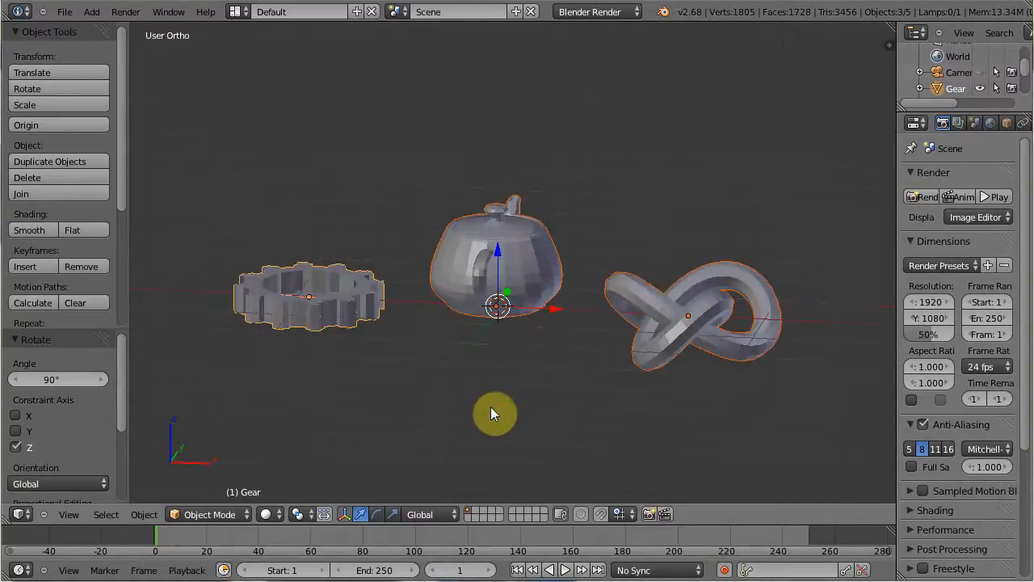
- Apply smooth shading to the teapot, the gear and the torus knot
{"action": "right_click", "coordinate": [319, 319]}
{"action": "right_click", "coordinate": [501, 273]}
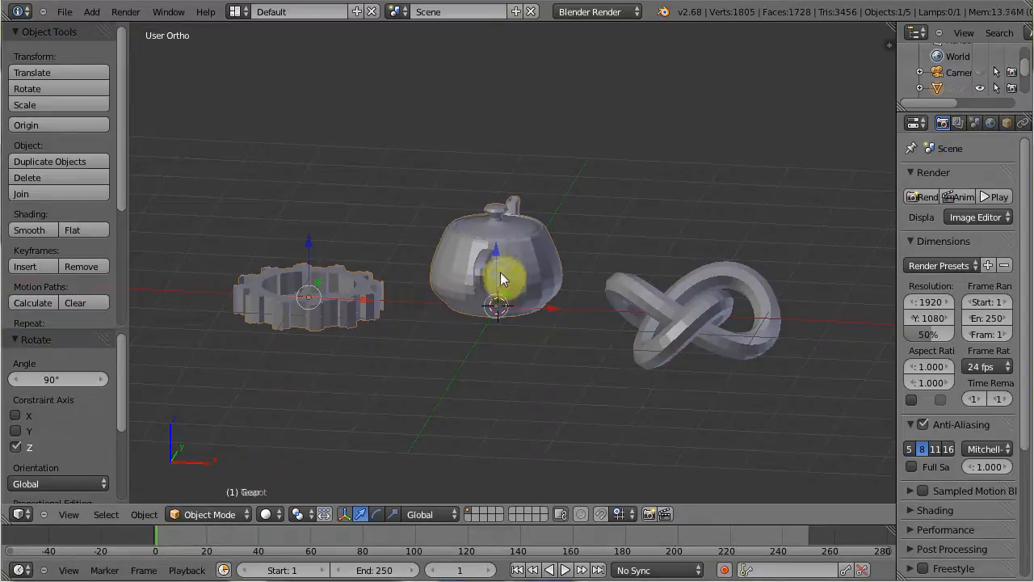
{"action": "left_click", "coordinate": [29, 230]}
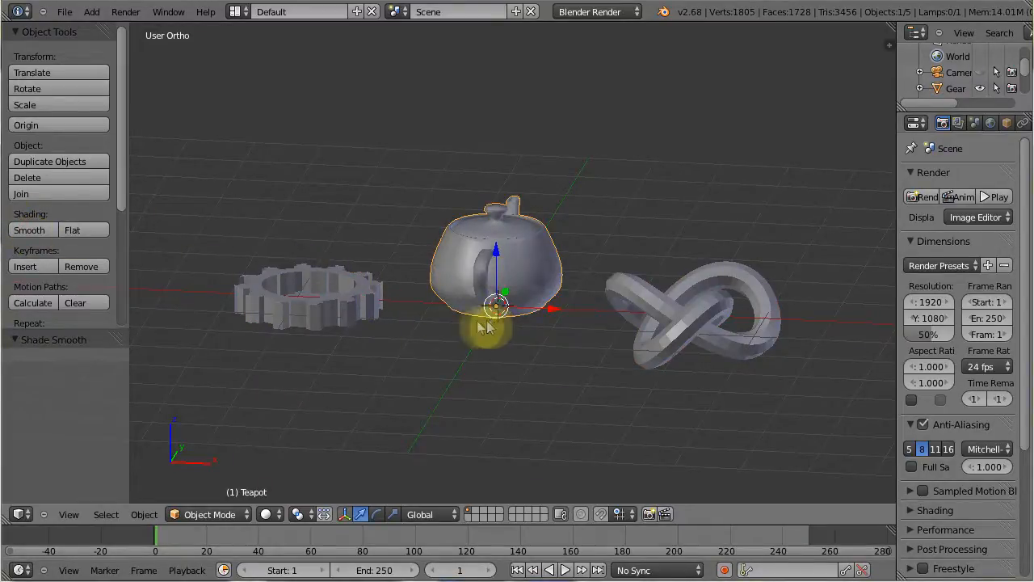
{"action": "right_click", "coordinate": [330, 305]}
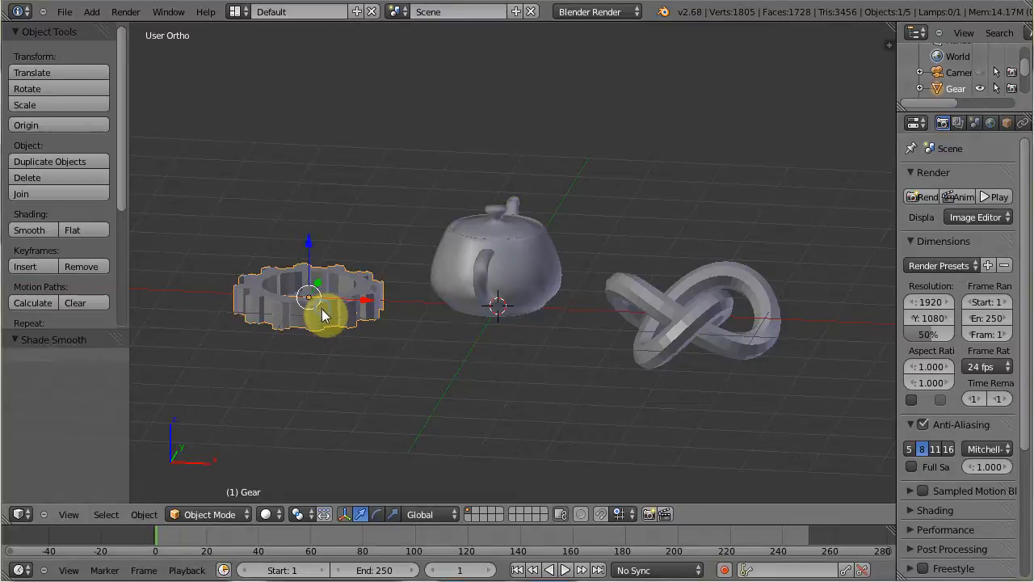
{"action": "left_click", "coordinate": [38, 229]}
{"action": "middle_click_drag", "start_coordinate": [314, 355], "coordinate": [335, 397]}
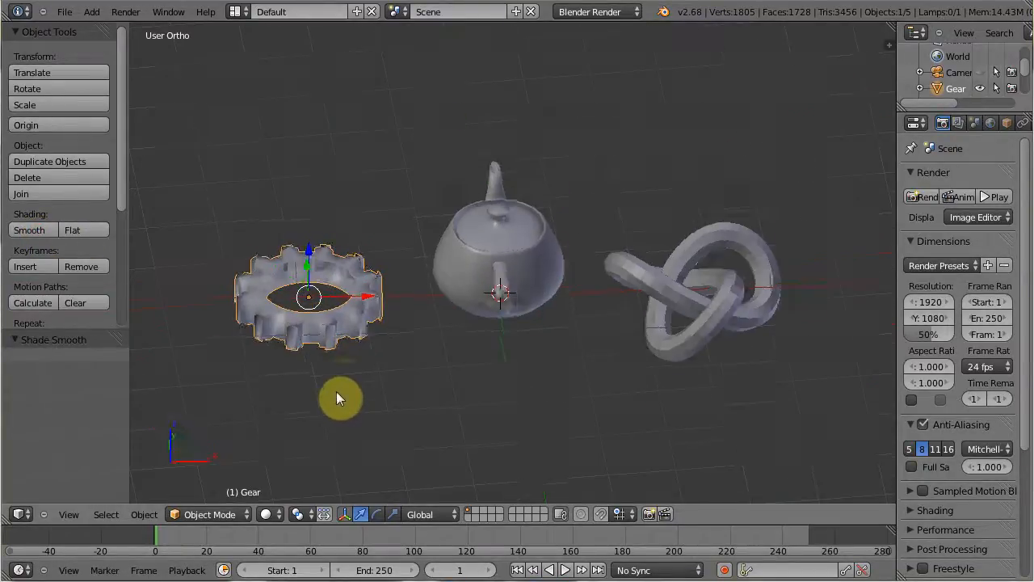
{"action": "right_click", "coordinate": [710, 315]}
{"action": "left_click", "coordinate": [31, 231]}
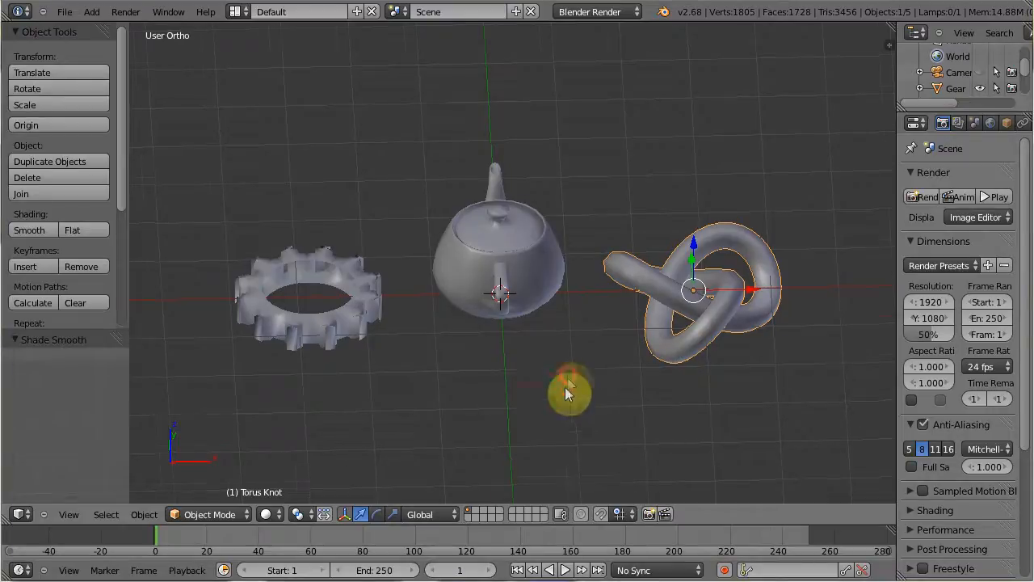
{"action": "middle_click_drag", "start_coordinate": [566, 388], "coordinate": [568, 420]}
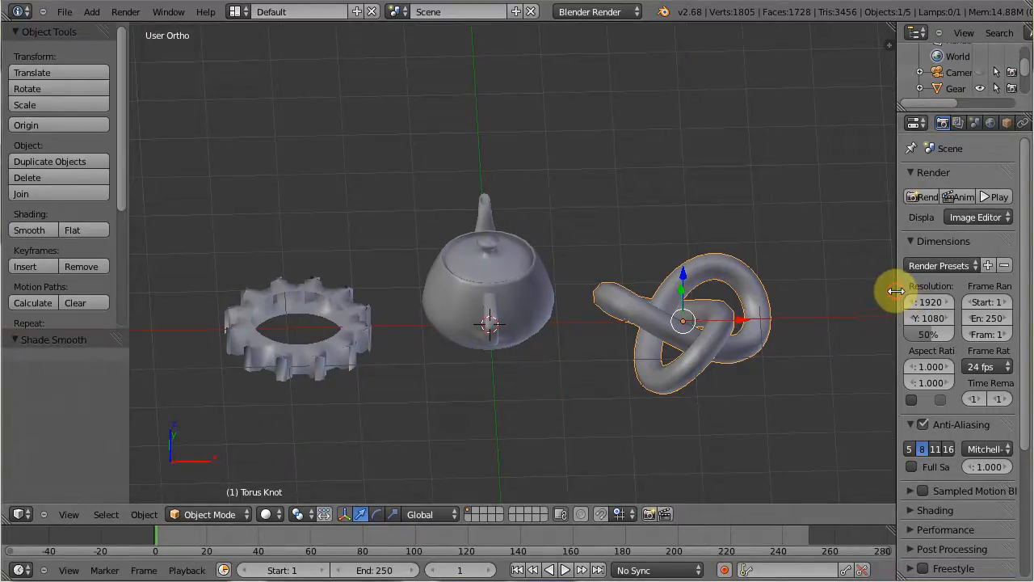
- Give the gear a new material with a red diffuse colour, without green or blue, and name it engrenagem
{"action": "left_click_drag", "start_coordinate": [897, 292], "coordinate": [846, 294]}
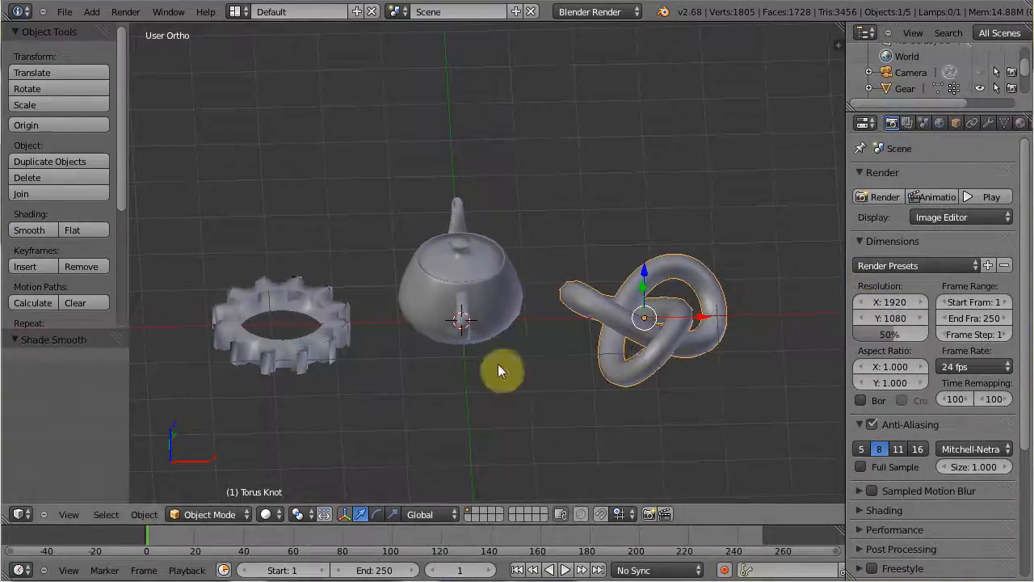
{"action": "right_click", "coordinate": [286, 355]}
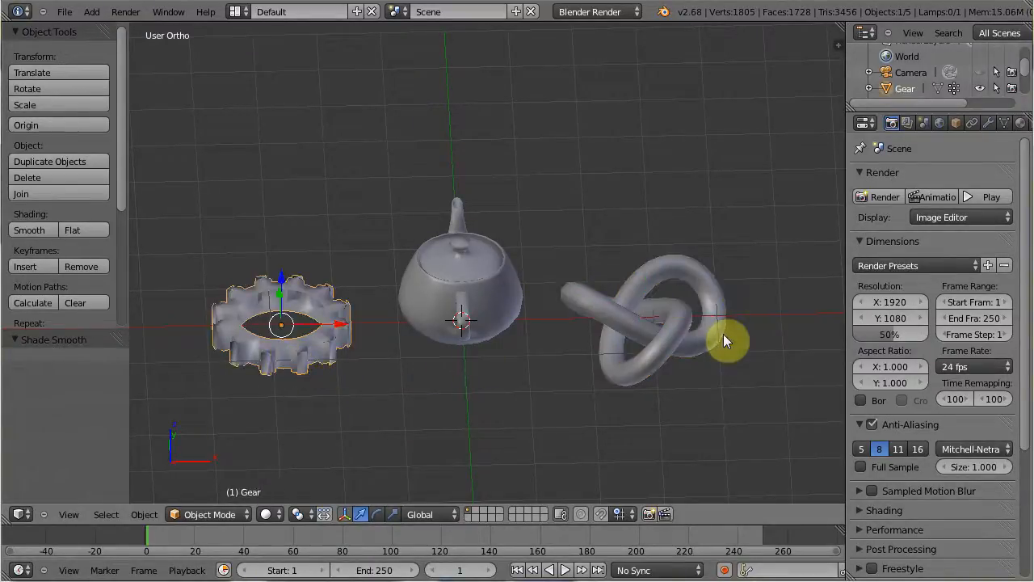
{"action": "left_click", "coordinate": [1021, 125]}
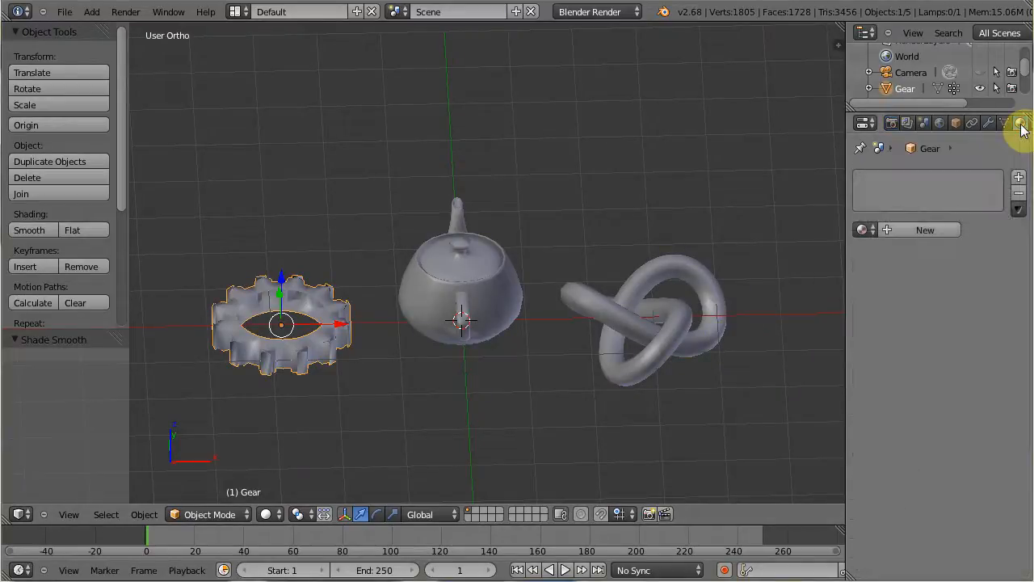
{"action": "left_click", "coordinate": [913, 231]}
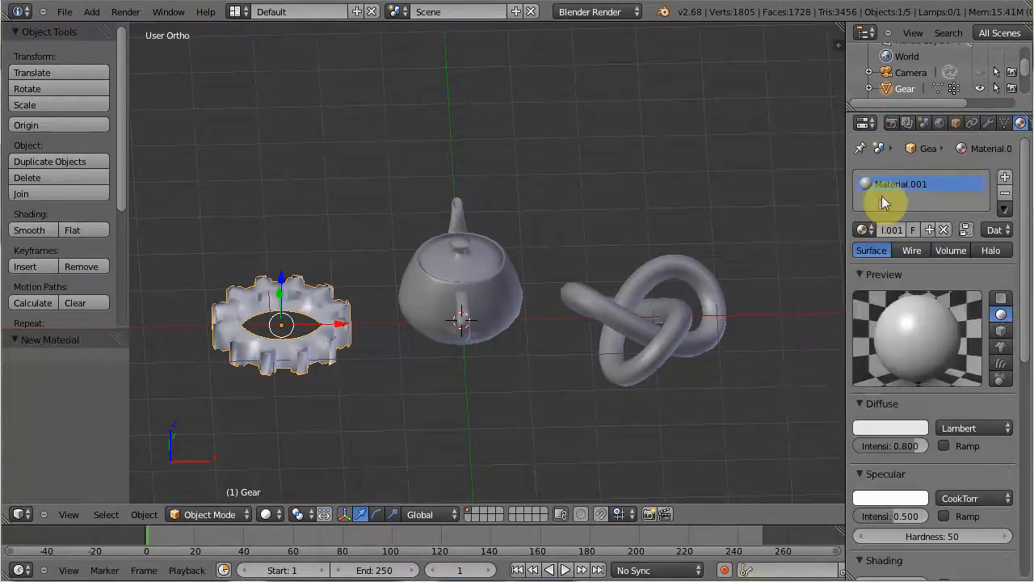
{"action": "left_click", "coordinate": [879, 428]}
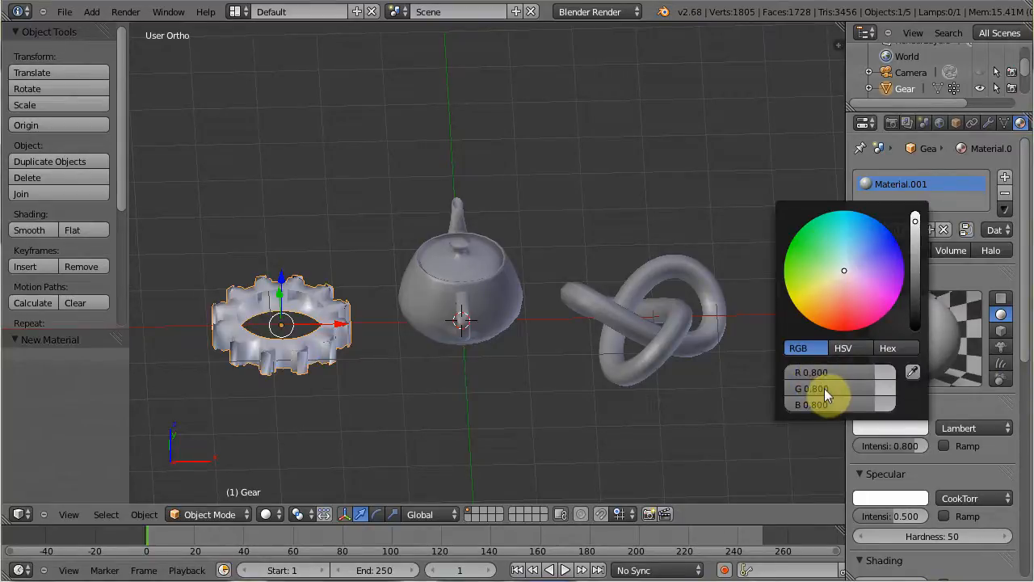
{"action": "left_click_drag", "start_coordinate": [878, 386], "coordinate": [783, 387]}
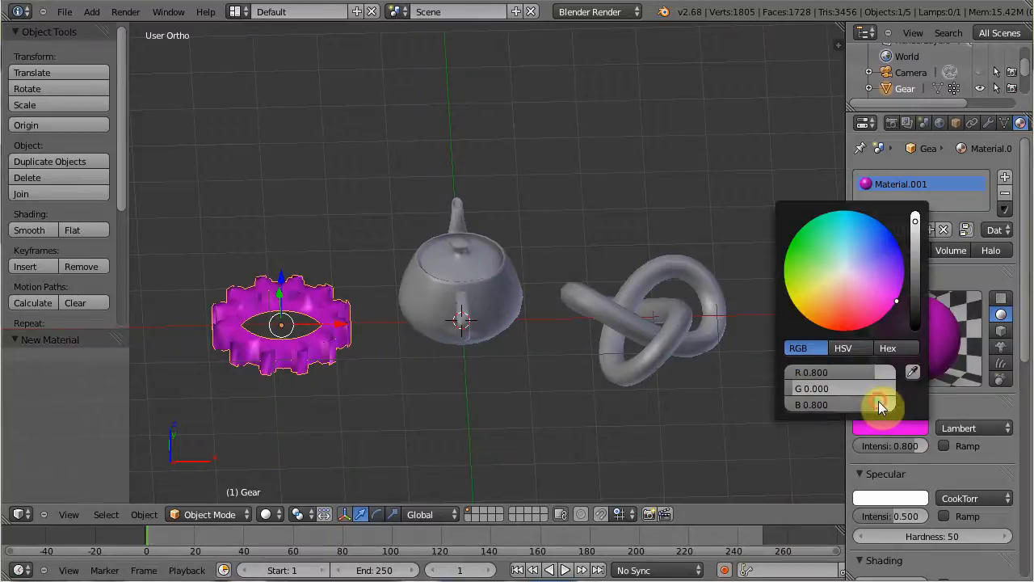
{"action": "left_click_drag", "start_coordinate": [878, 402], "coordinate": [788, 403]}
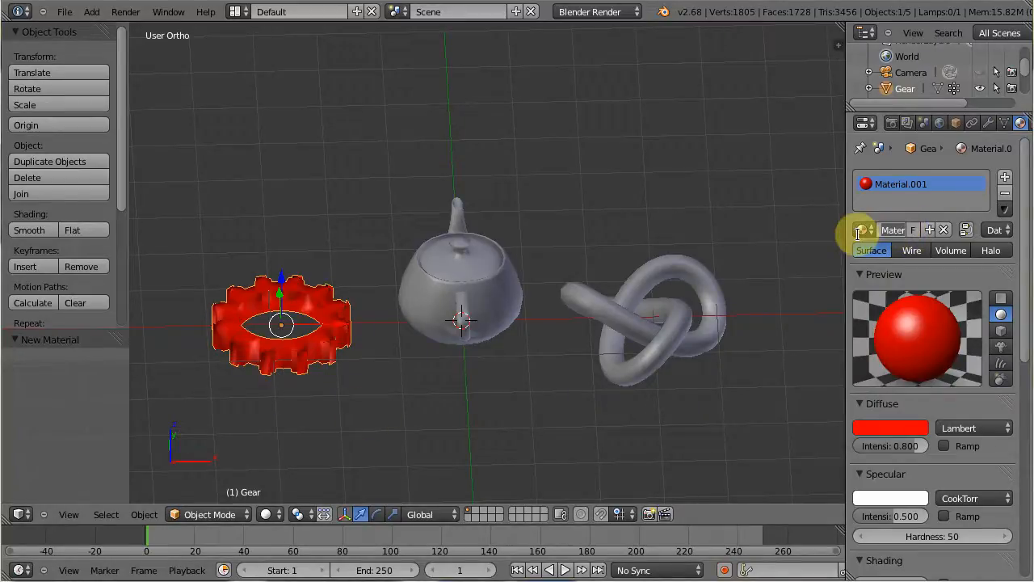
{"action": "type", "text": "en"}
{"action": "key", "text": "Return"}
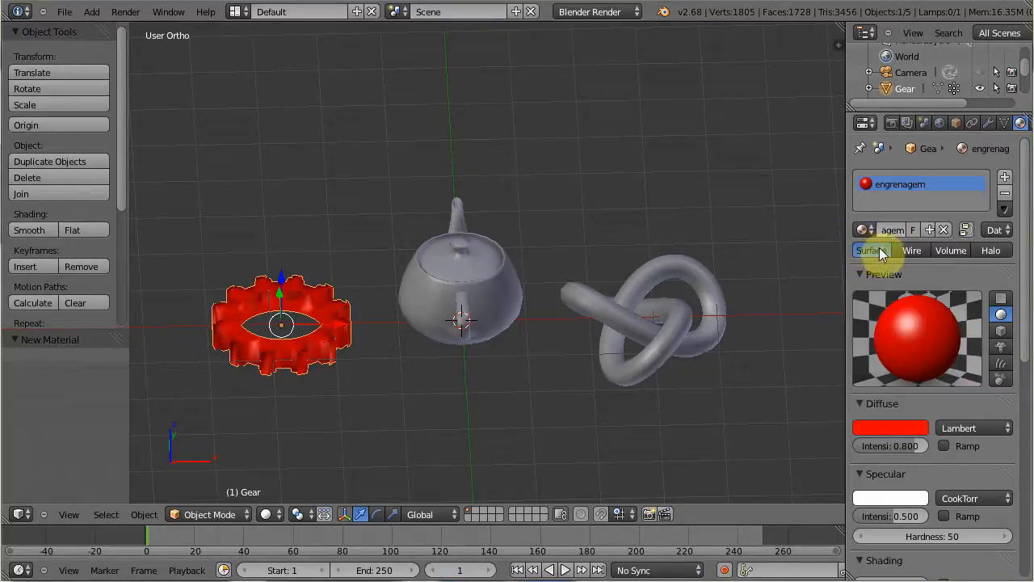
- Rotate the teapot alone 90° about the global Z axis
{"action": "right_click", "coordinate": [468, 302]}
{"action": "type", "text": "r90"}
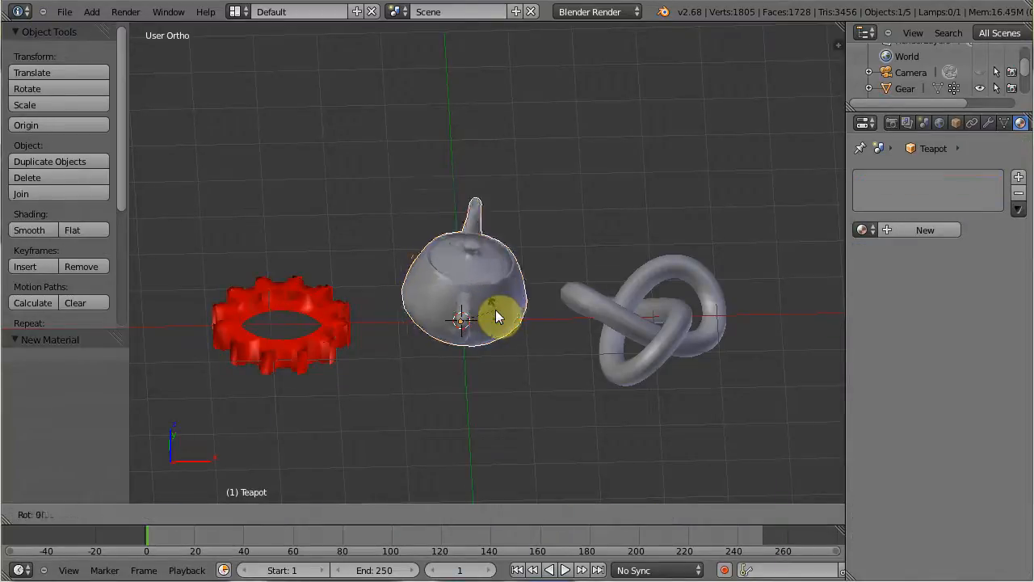
{"action": "type", "text": "z"}
{"action": "key", "text": "Return"}
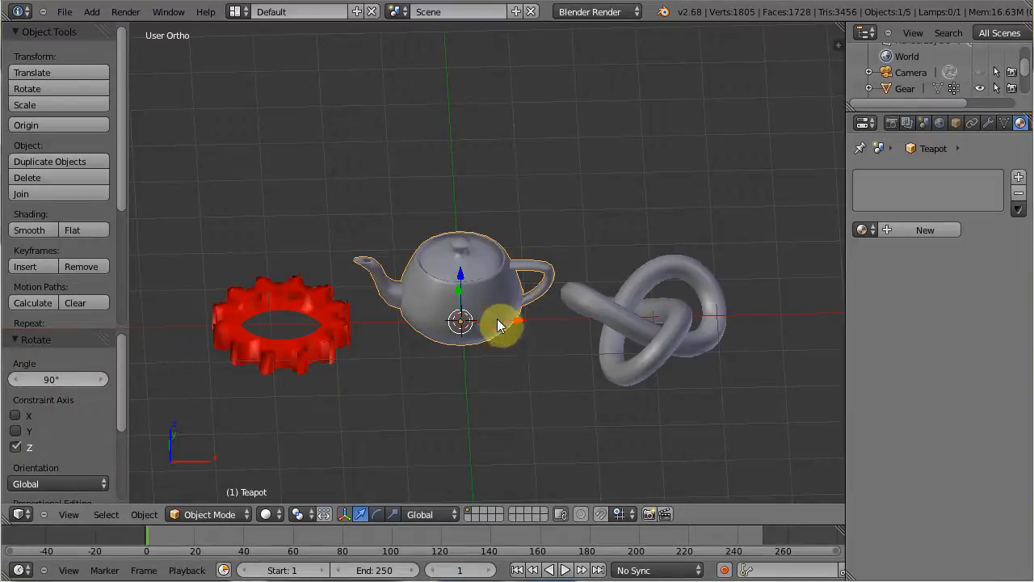
{"action": "middle_click_drag", "start_coordinate": [484, 390], "coordinate": [483, 357]}
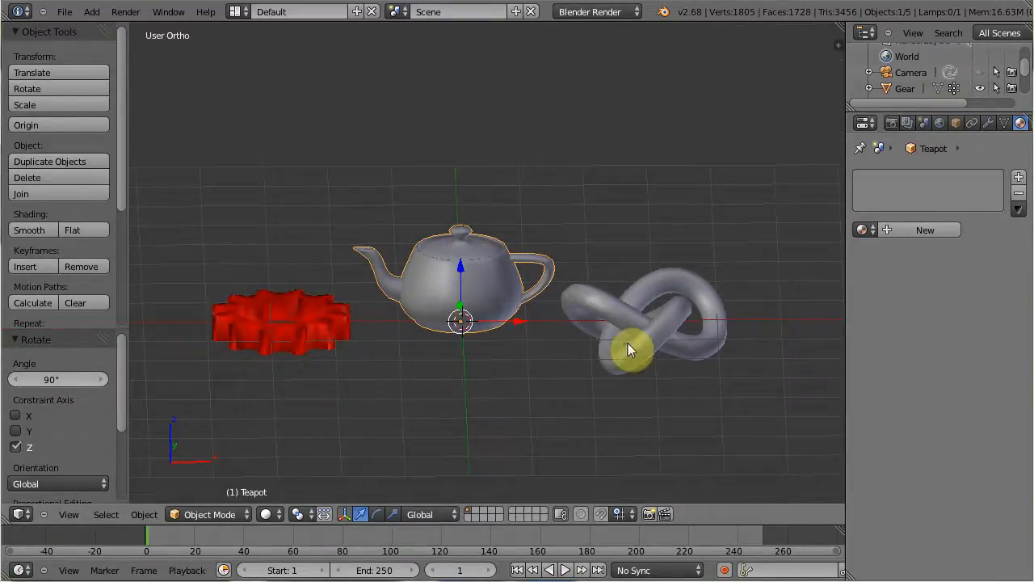
- Give the teapot a new material with a green diffuse colour, removing the red and blue components
{"action": "left_click", "coordinate": [900, 231]}
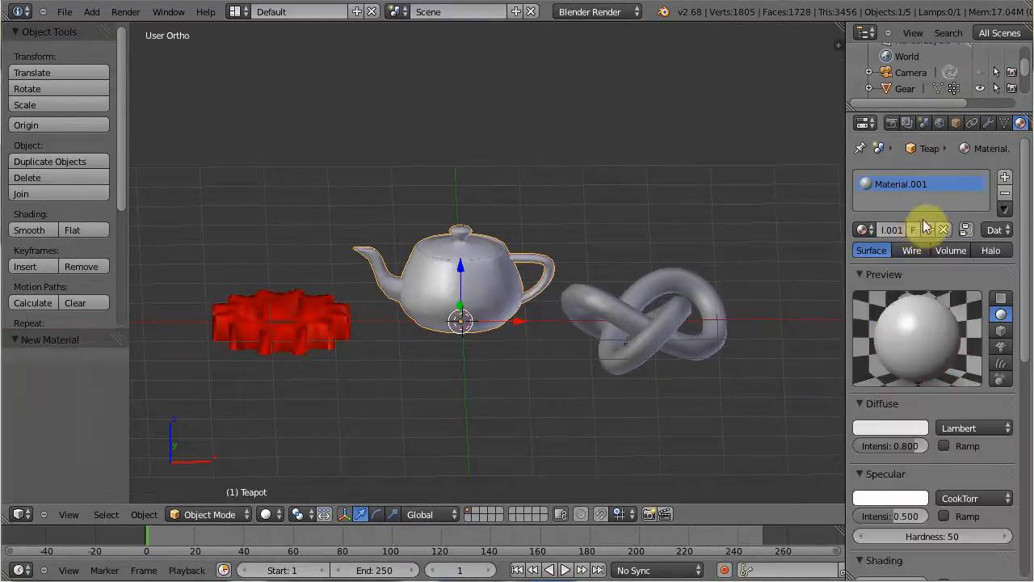
{"action": "left_click", "coordinate": [887, 429]}
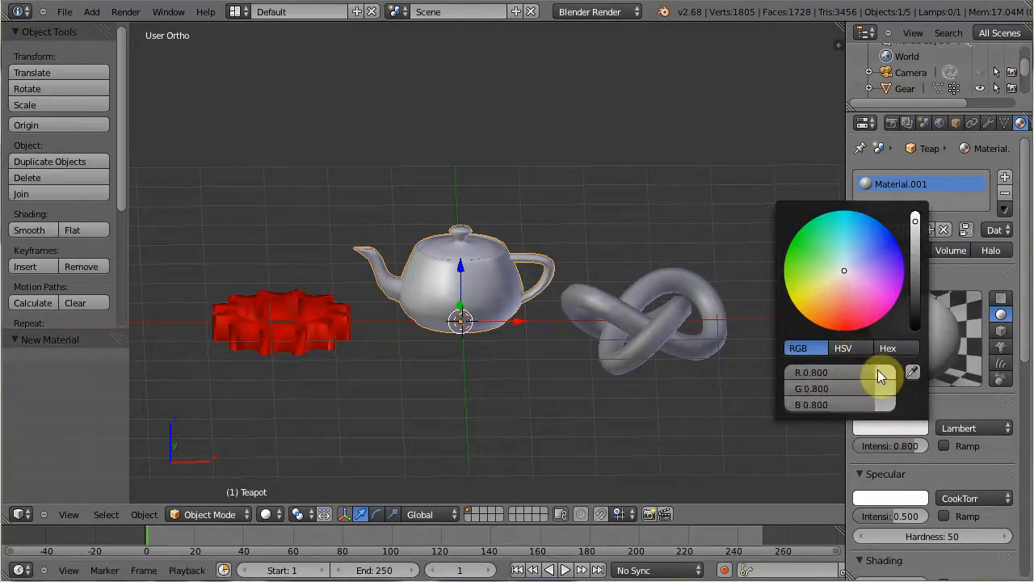
{"action": "left_click_drag", "start_coordinate": [877, 369], "coordinate": [783, 373]}
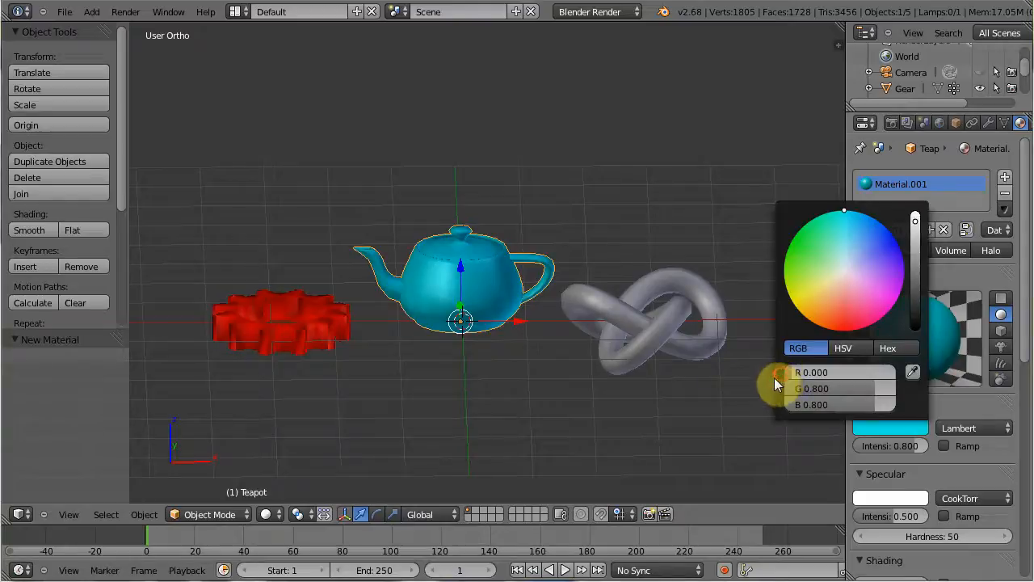
{"action": "left_click_drag", "start_coordinate": [848, 410], "coordinate": [869, 388]}
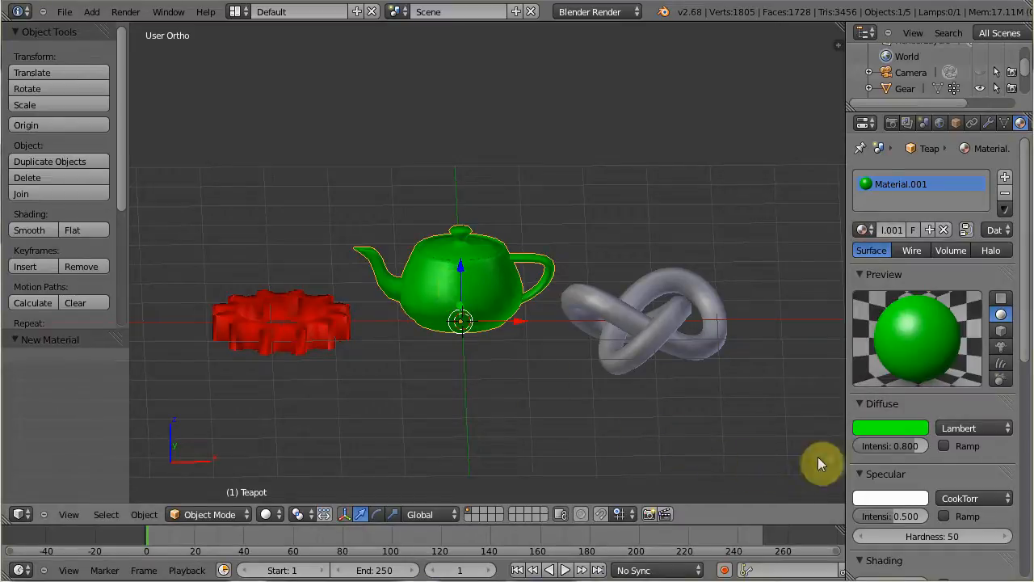
- Give the torus knot a new material named no with a blue diffuse colour of R 0, G 0, B 1
{"action": "right_click", "coordinate": [664, 333]}
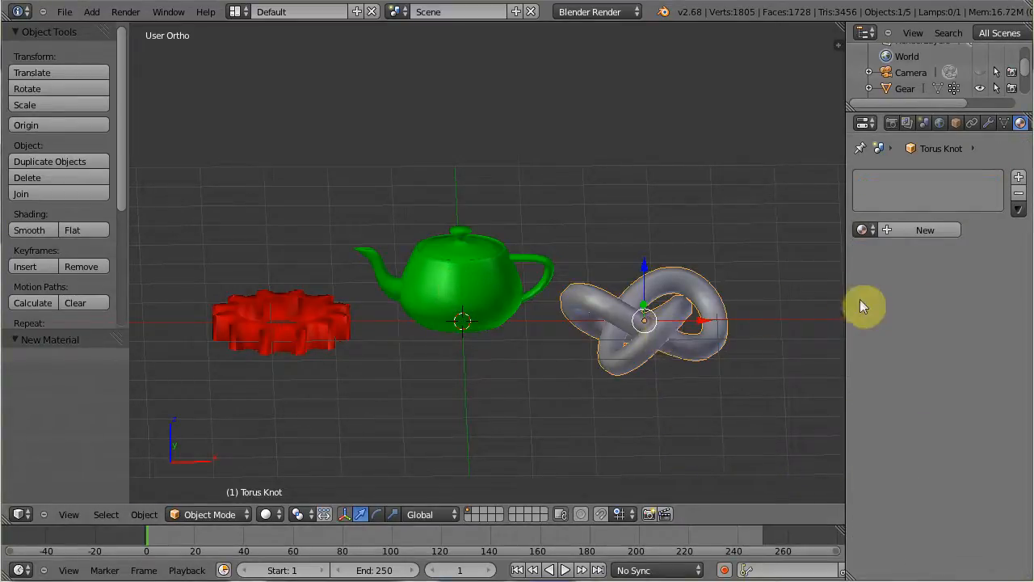
{"action": "left_click", "coordinate": [906, 231]}
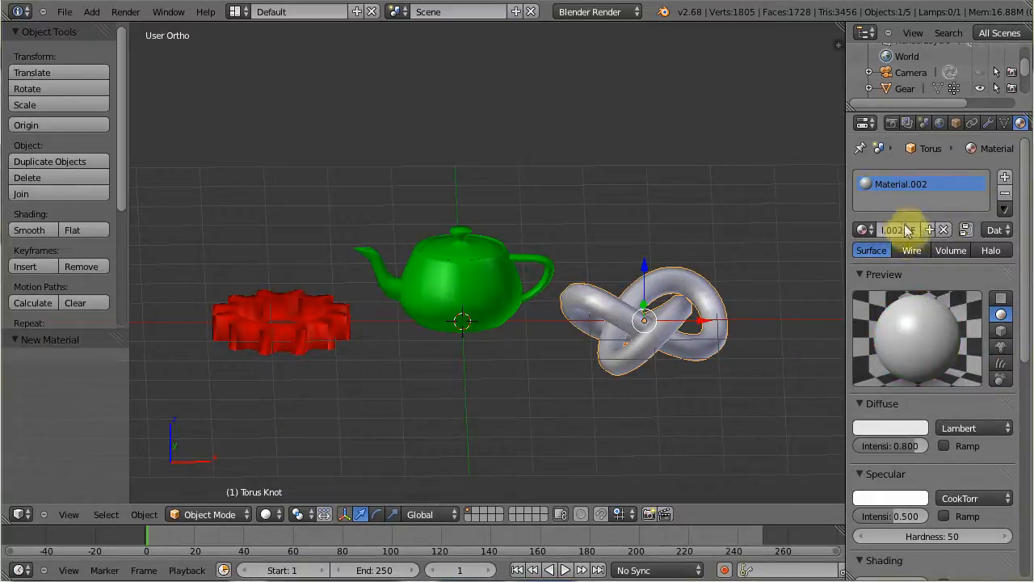
{"action": "type", "text": "no"}
{"action": "key", "text": "Return"}
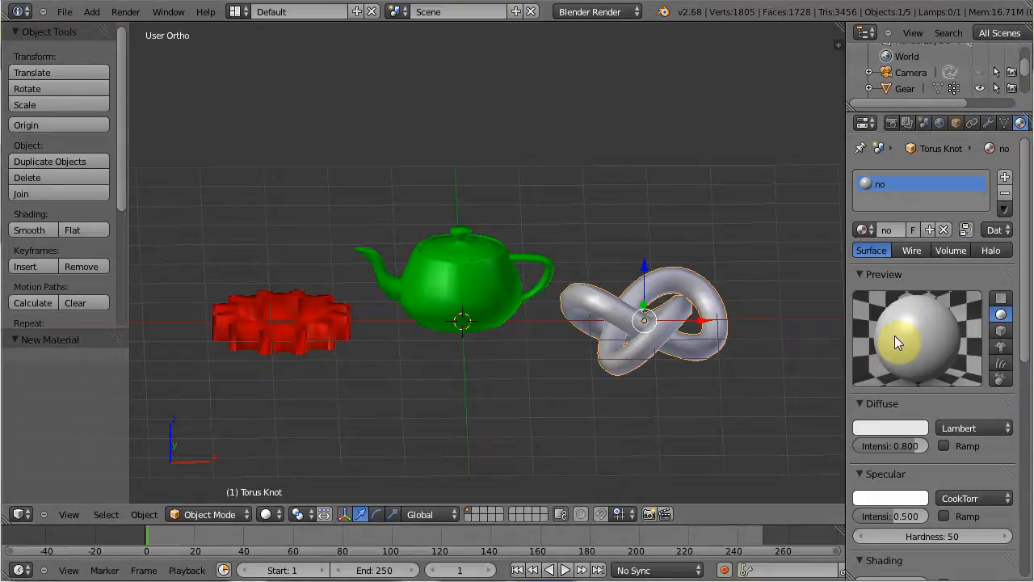
{"action": "left_click", "coordinate": [884, 429]}
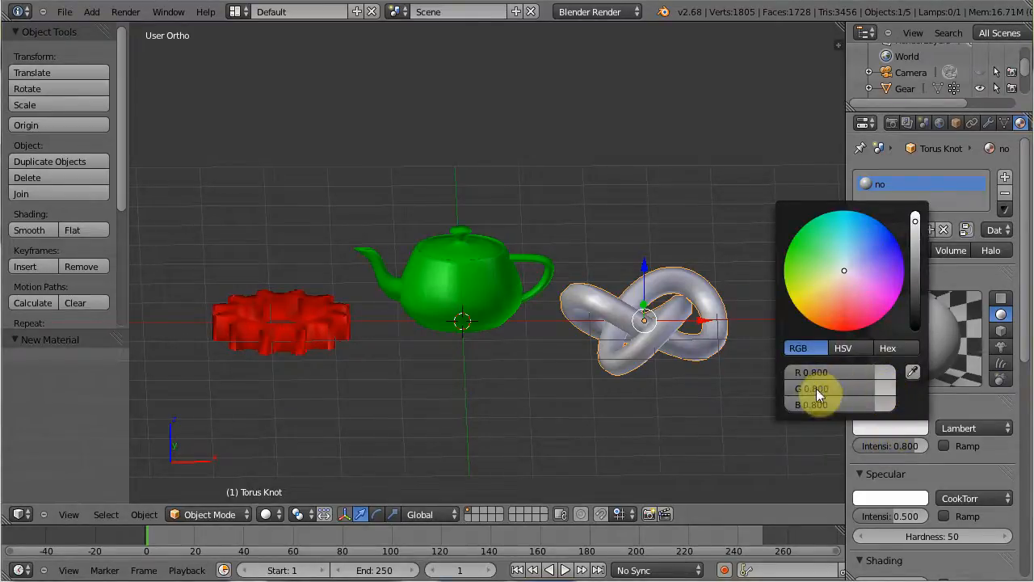
{"action": "left_click_drag", "start_coordinate": [878, 374], "coordinate": [789, 380]}
{"action": "left_click_drag", "start_coordinate": [874, 387], "coordinate": [866, 408]}
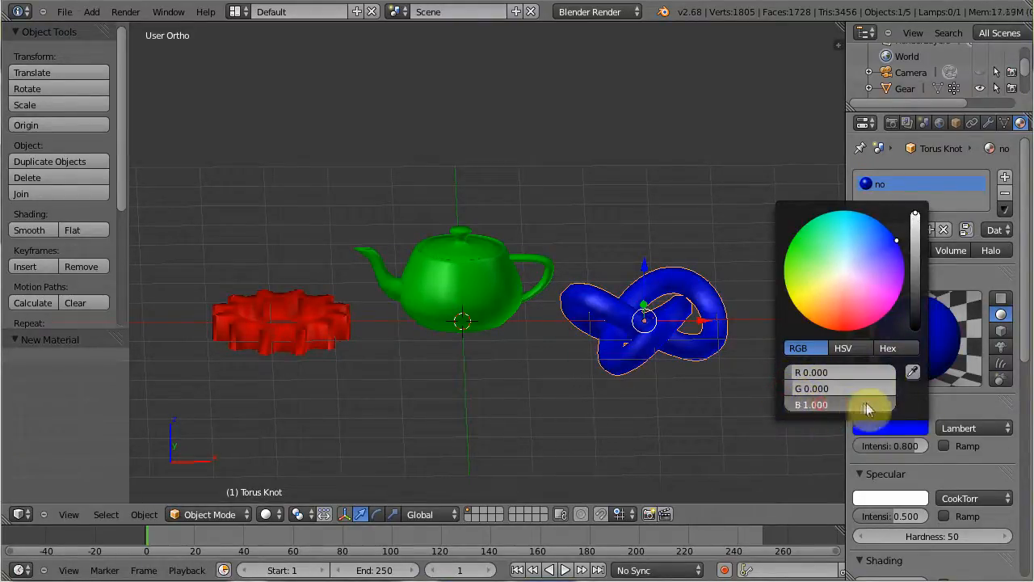
- Rename the teapot's green material as chaleira
{"action": "right_click", "coordinate": [478, 307]}
{"action": "left_click", "coordinate": [892, 229]}
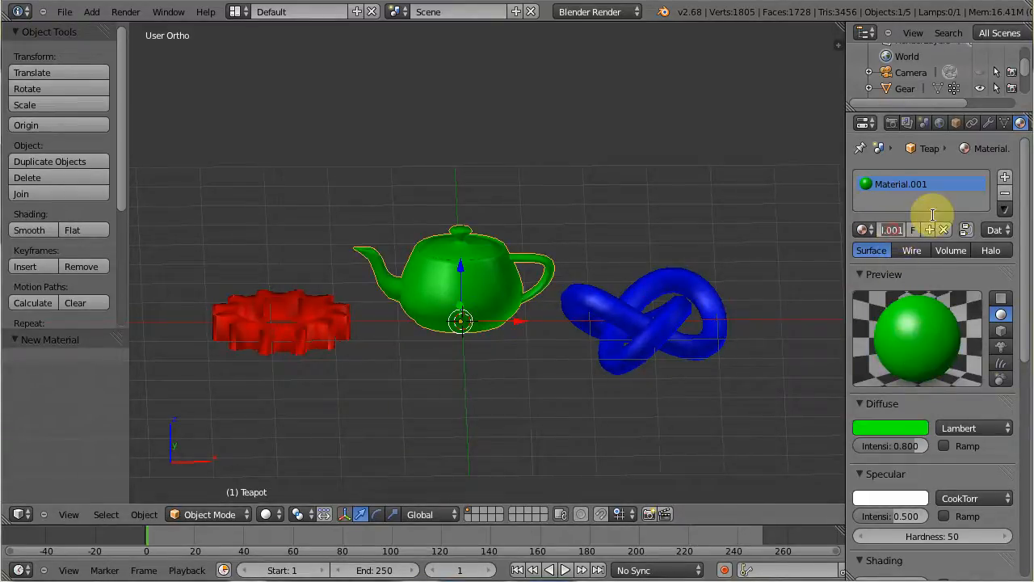
{"action": "type", "text": "chaleira"}
{"action": "key", "text": "Return"}
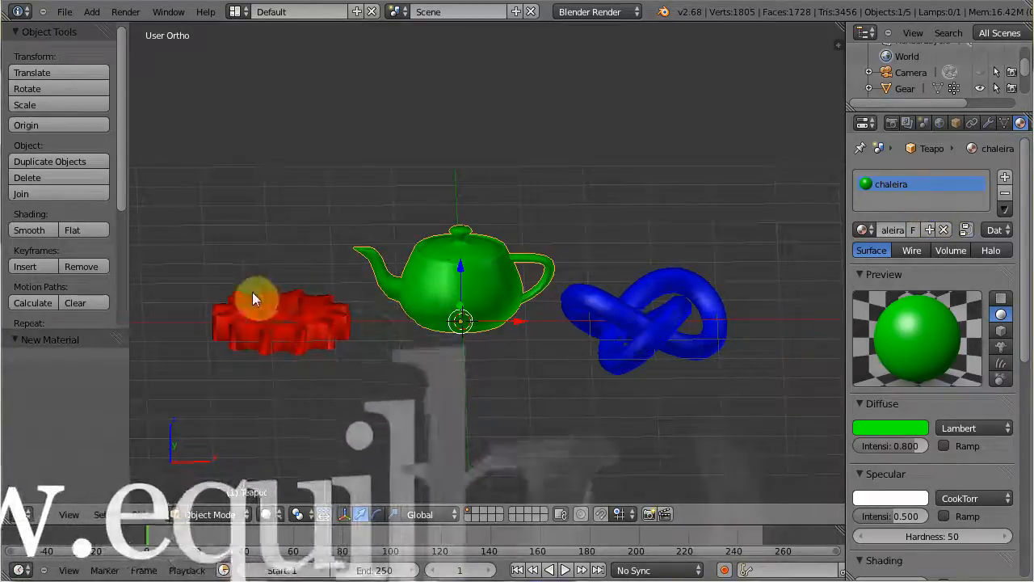
- Select the gear and torus knot together with the teapot and check the three objects from the front
{"action": "right_click", "coordinate": [278, 314], "text": "shift"}
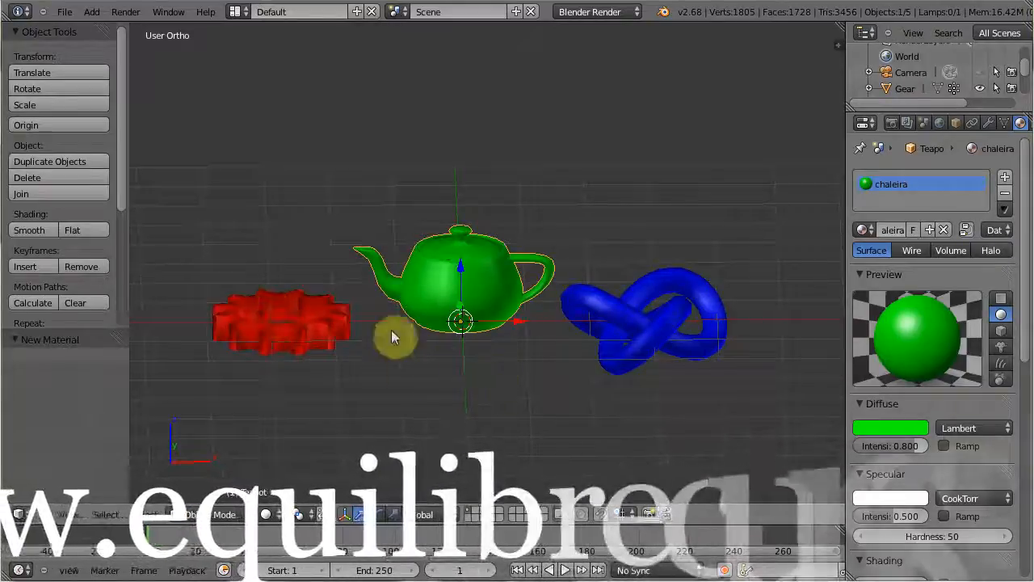
{"action": "right_click", "coordinate": [647, 322], "text": "shift"}
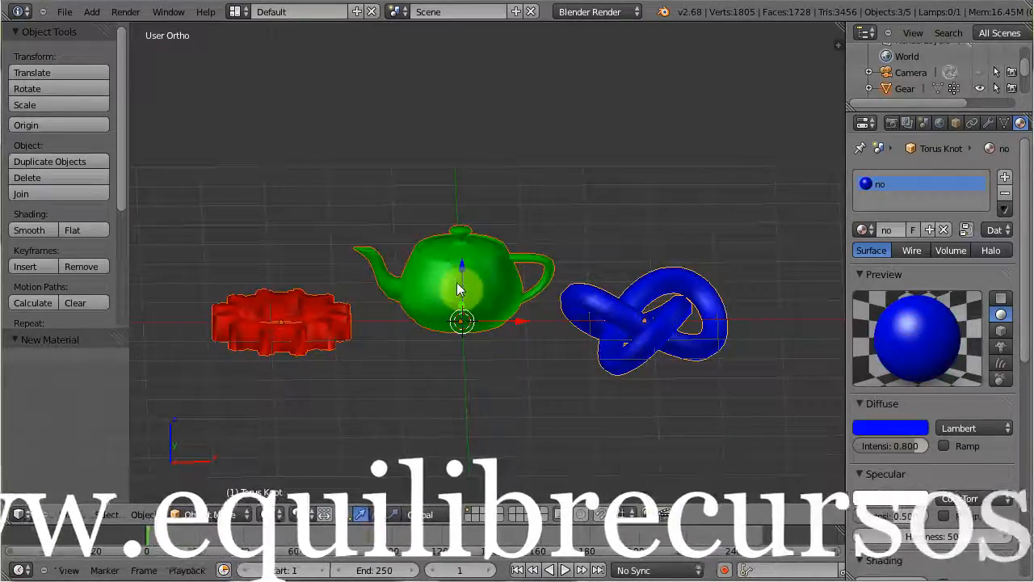
{"action": "key", "text": "KP_1"}
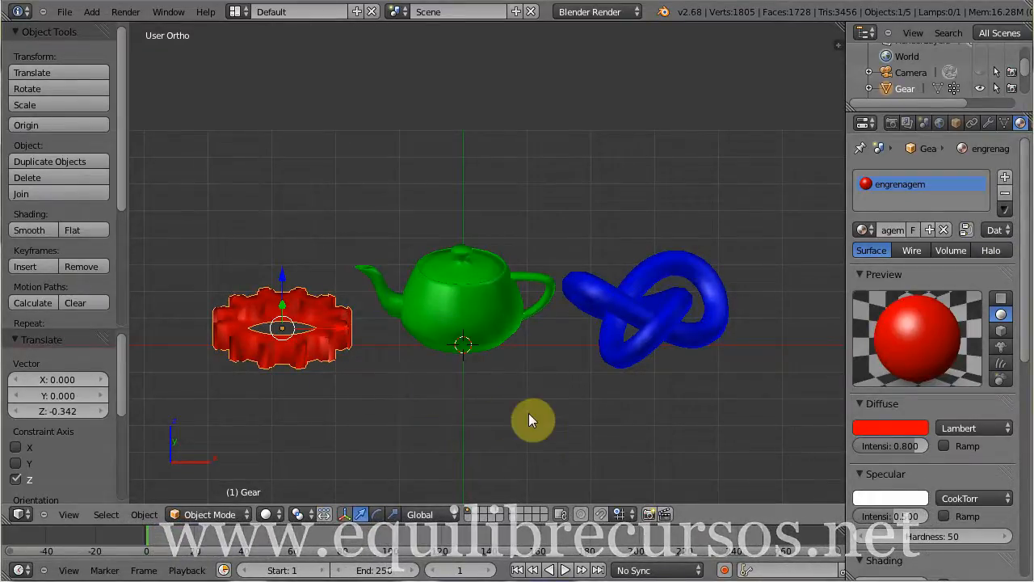
- Insert a keyframe on the diffuse colour of the gear's engrenagem material at frame 1
{"action": "right_click", "coordinate": [890, 429]}
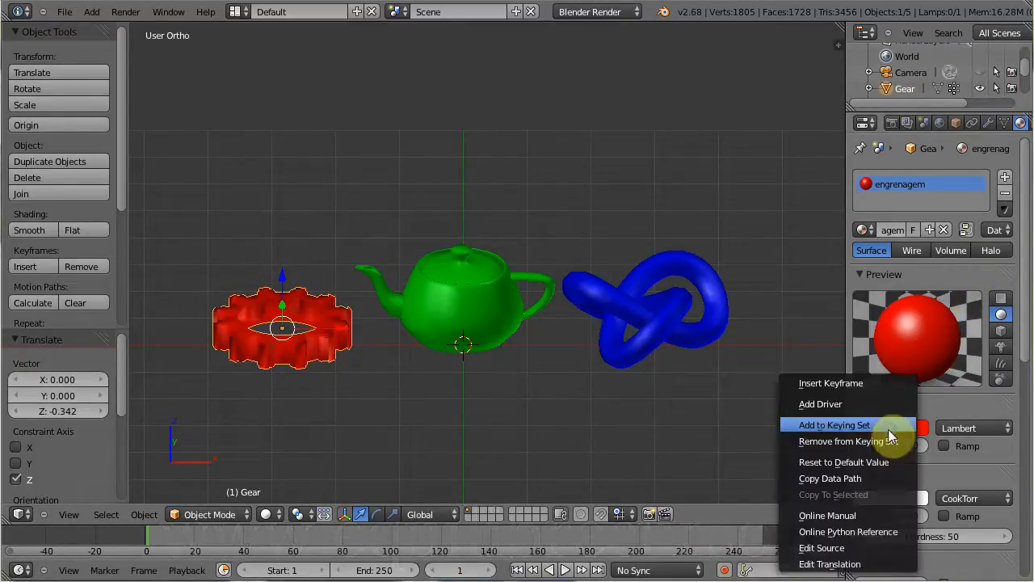
{"action": "key", "text": "Escape"}
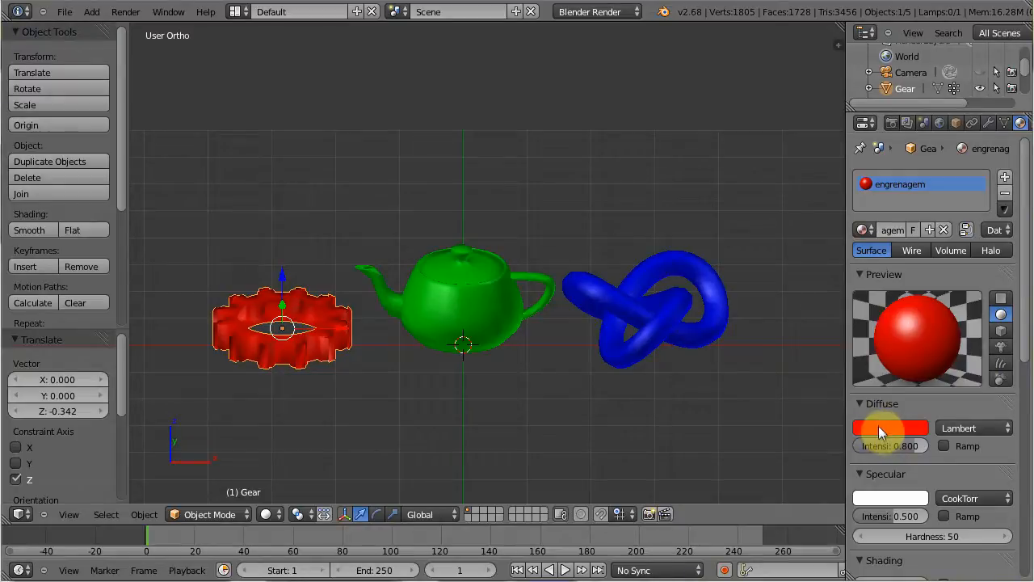
{"action": "right_click", "coordinate": [887, 428]}
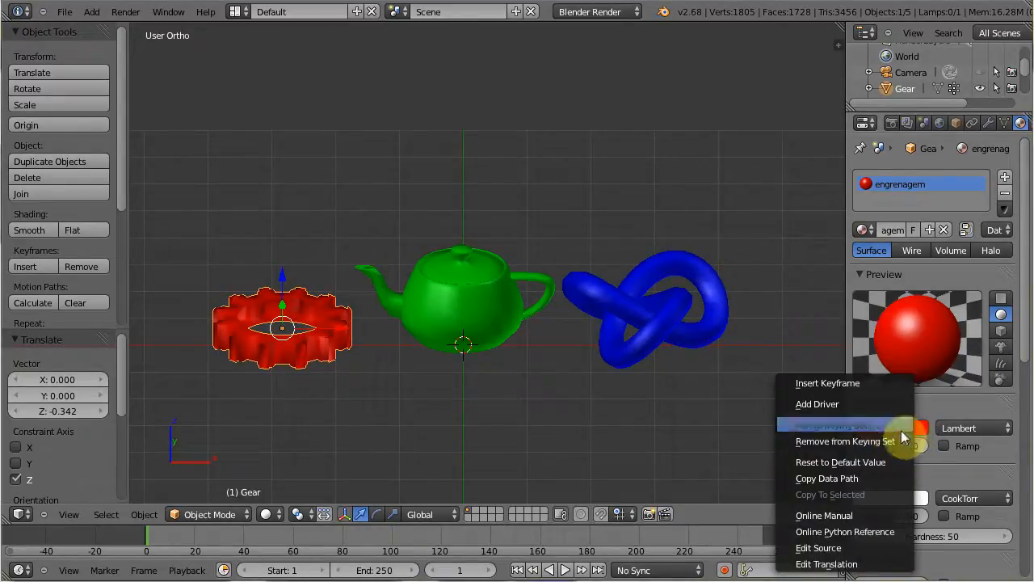
{"action": "left_click", "coordinate": [839, 386]}
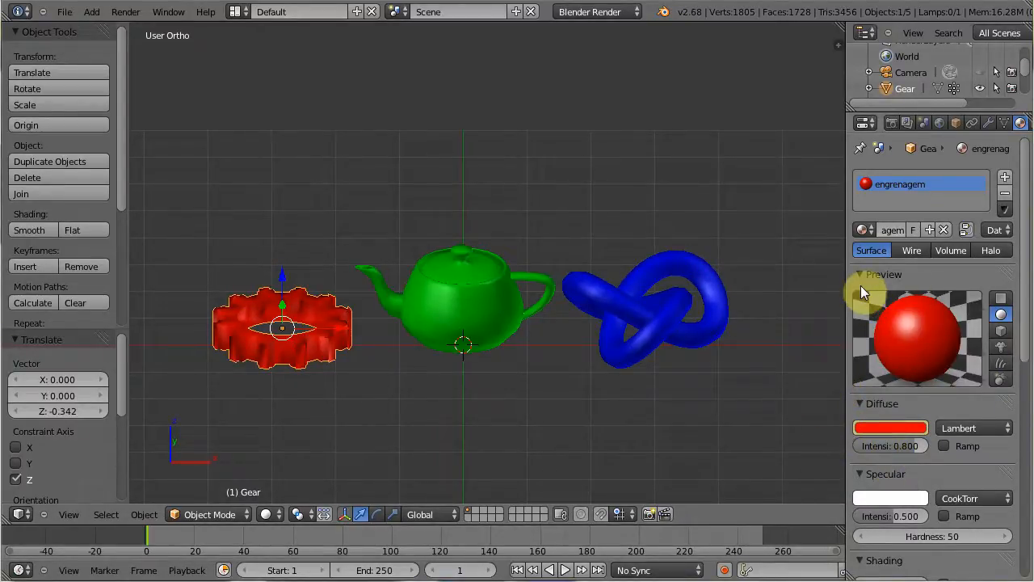
- Set the Emit value of the gear's material to 3 and keyframe it at frame 1
{"action": "left_click_drag", "start_coordinate": [848, 289], "coordinate": [804, 275]}
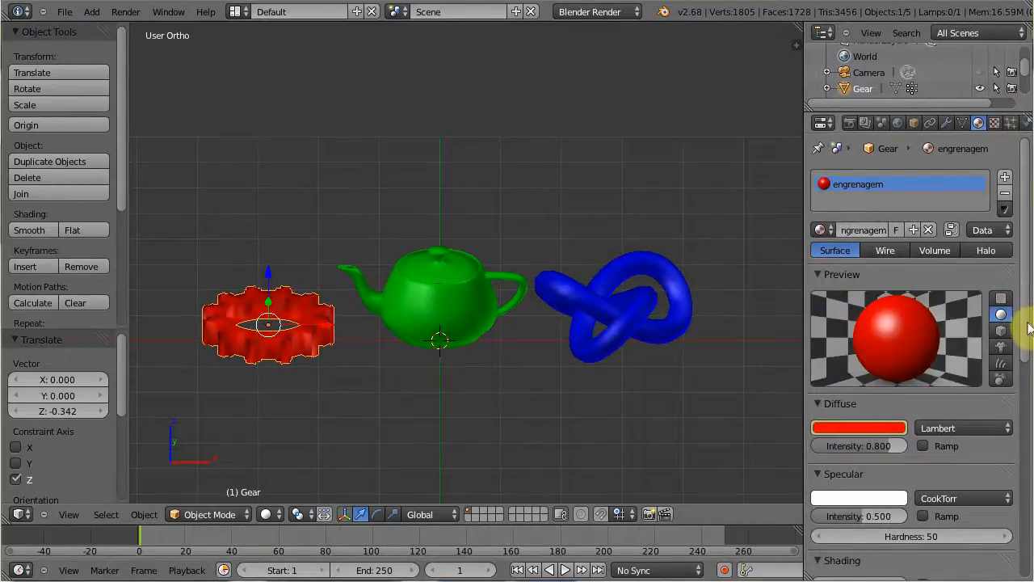
{"action": "left_click_drag", "start_coordinate": [1024, 331], "coordinate": [1033, 436]}
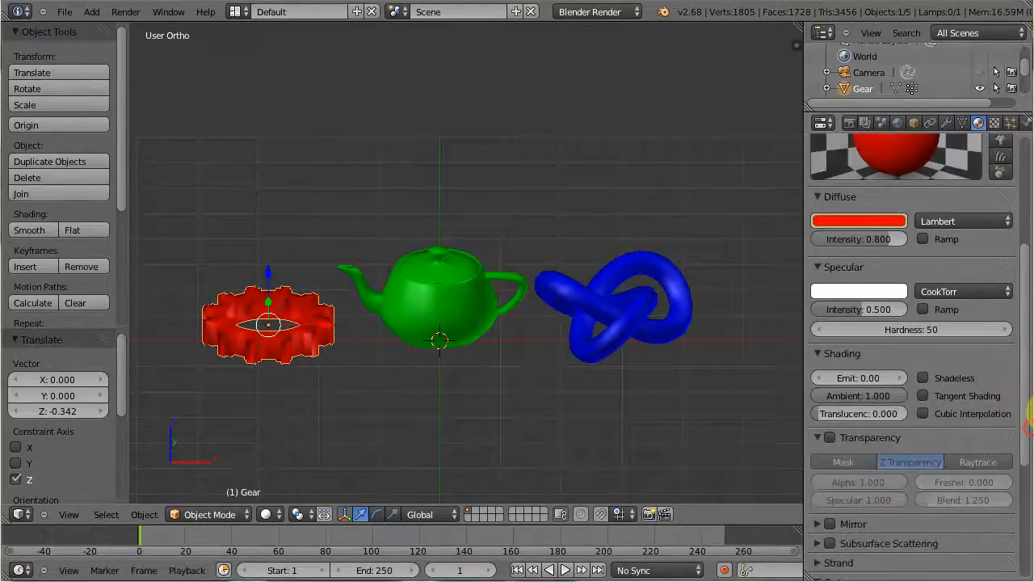
{"action": "left_click", "coordinate": [844, 378]}
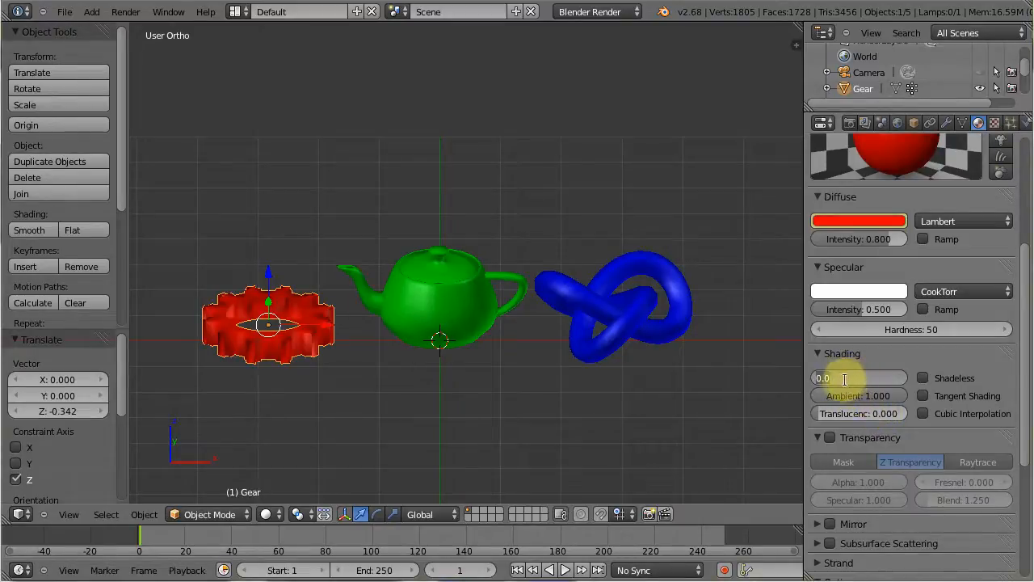
{"action": "left_click", "coordinate": [1010, 297]}
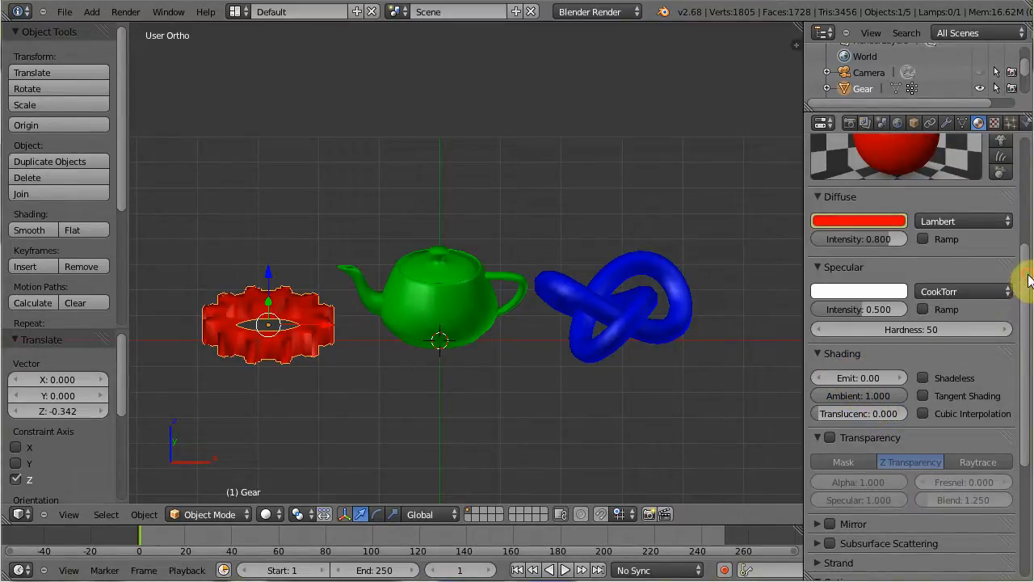
{"action": "left_click", "coordinate": [887, 378]}
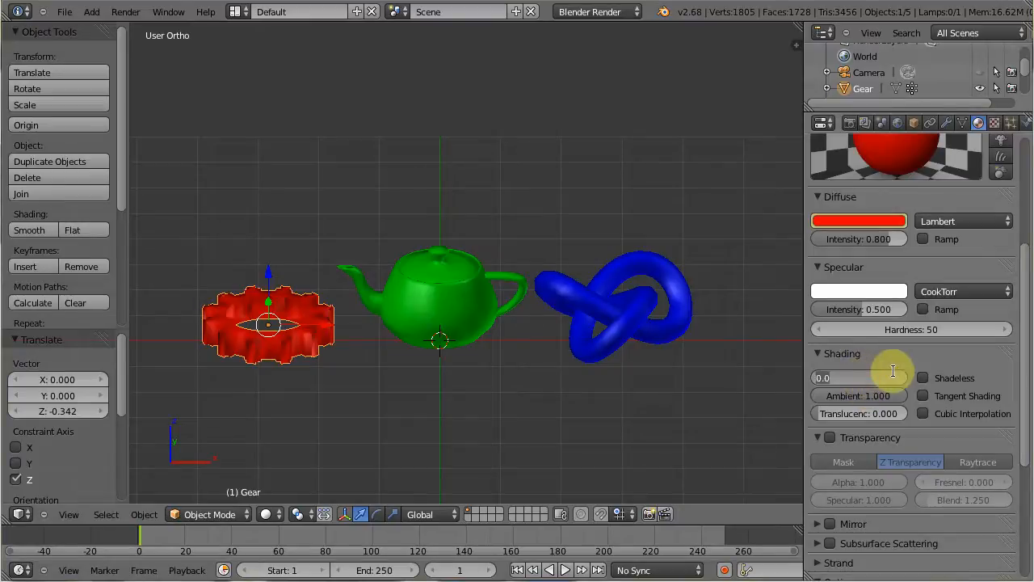
{"action": "type", "text": "3"}
{"action": "key", "text": "Return"}
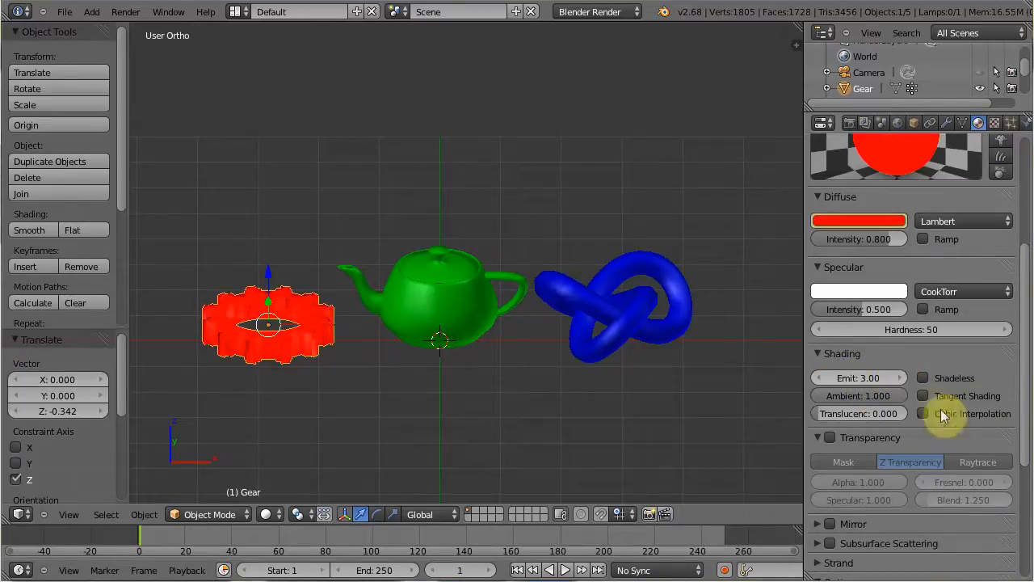
{"action": "left_click_drag", "start_coordinate": [1025, 370], "coordinate": [1018, 331]}
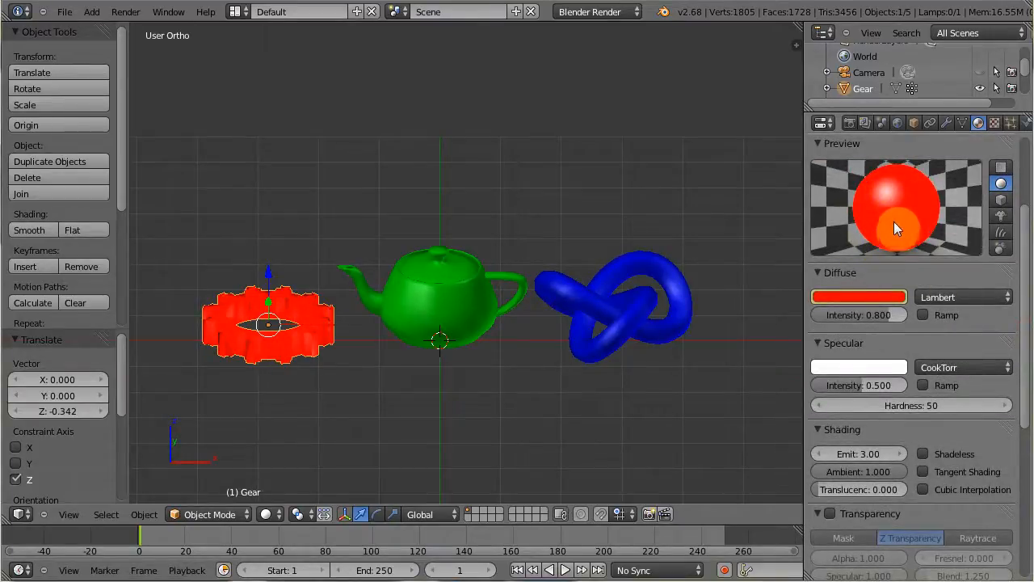
{"action": "right_click", "coordinate": [859, 458]}
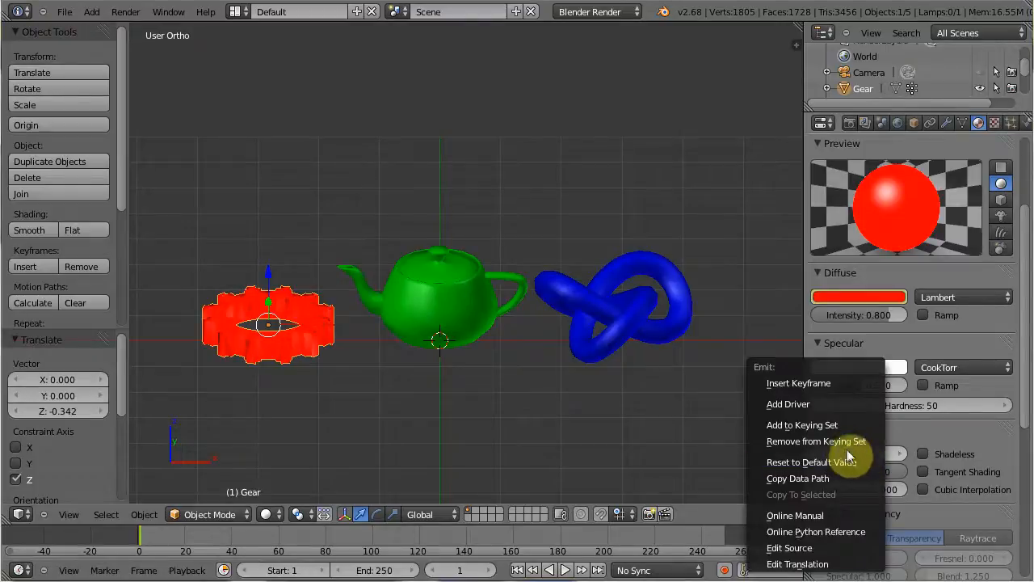
{"action": "left_click", "coordinate": [809, 383]}
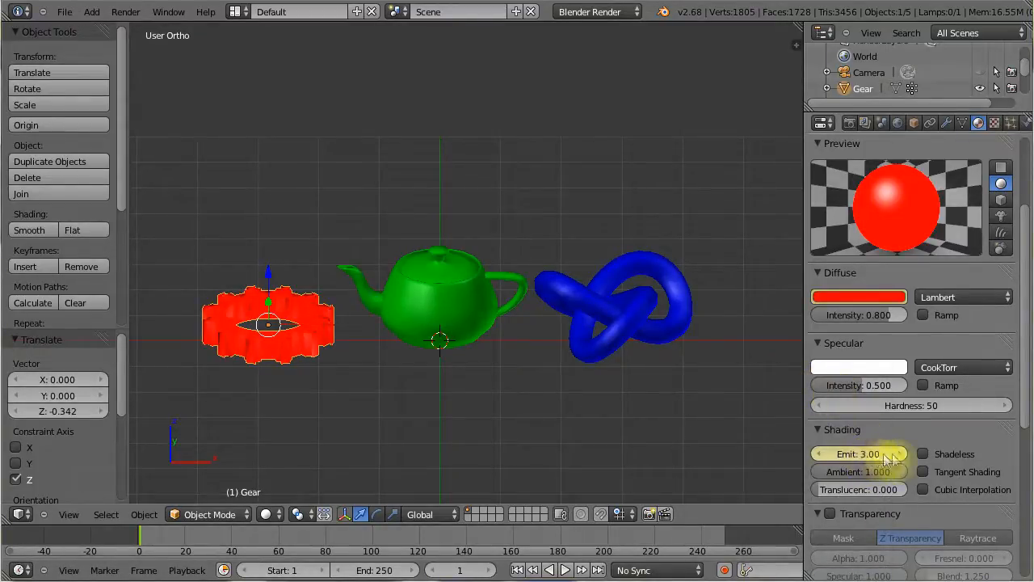
- Enable Z Transparency on the gear's material, set its Alpha to 0 and keyframe that value at frame 1
{"action": "scroll", "coordinate": [1028, 435], "scroll_direction": "down", "scroll_amount": 2}
{"action": "scroll", "coordinate": [1025, 452], "scroll_direction": "down", "scroll_amount": 4}
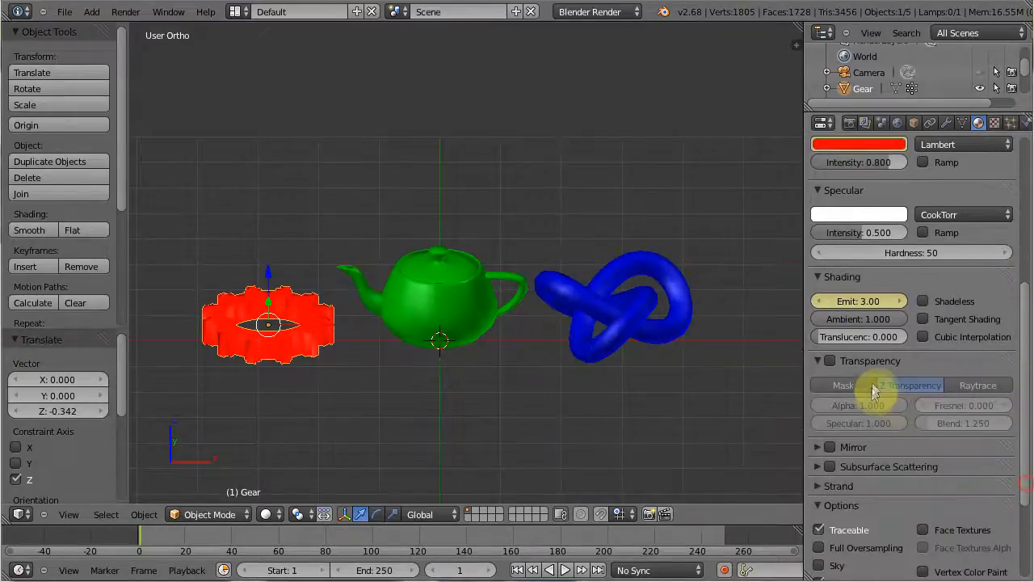
{"action": "left_click", "coordinate": [830, 360]}
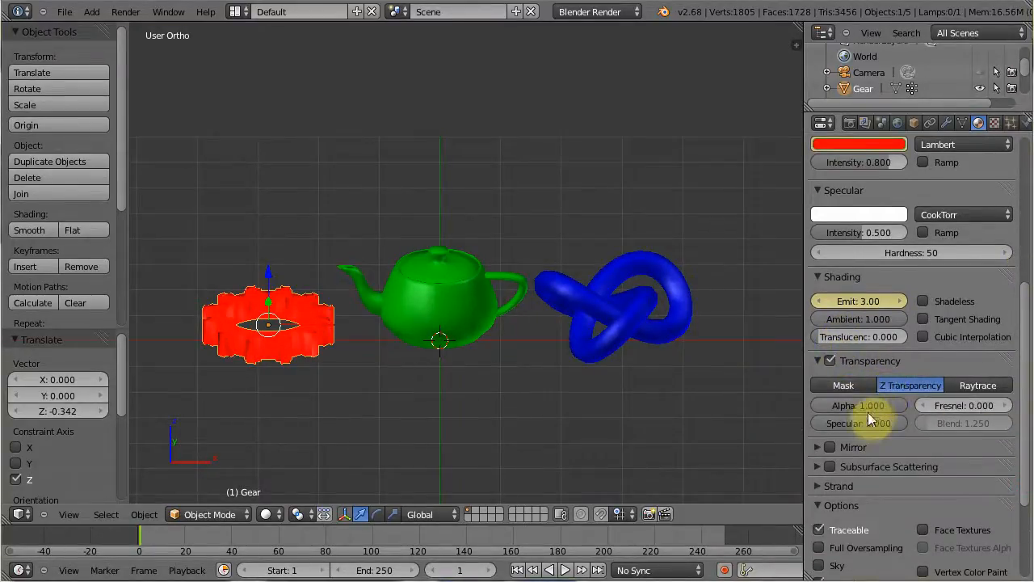
{"action": "left_click", "coordinate": [881, 407]}
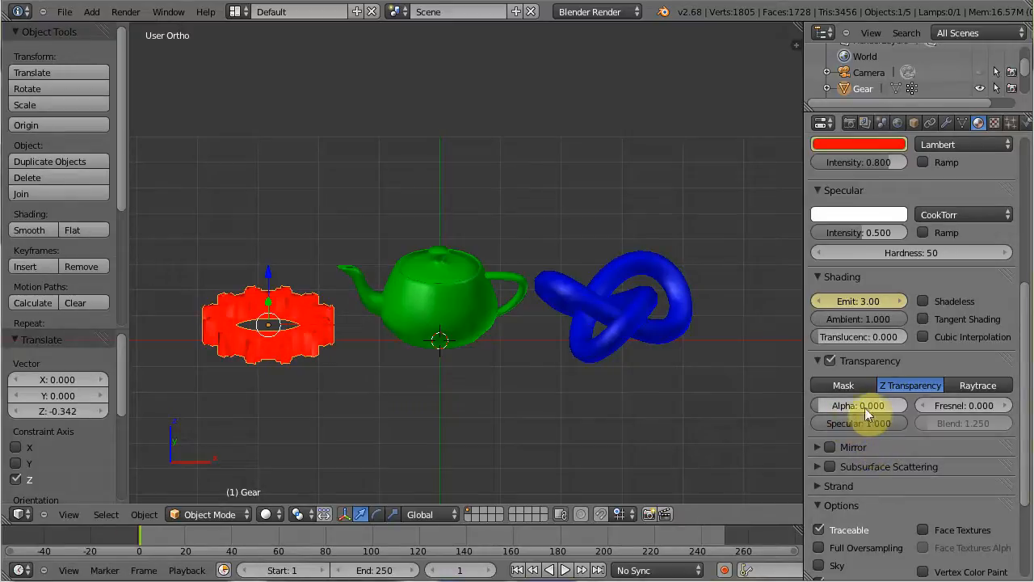
{"action": "right_click", "coordinate": [863, 412]}
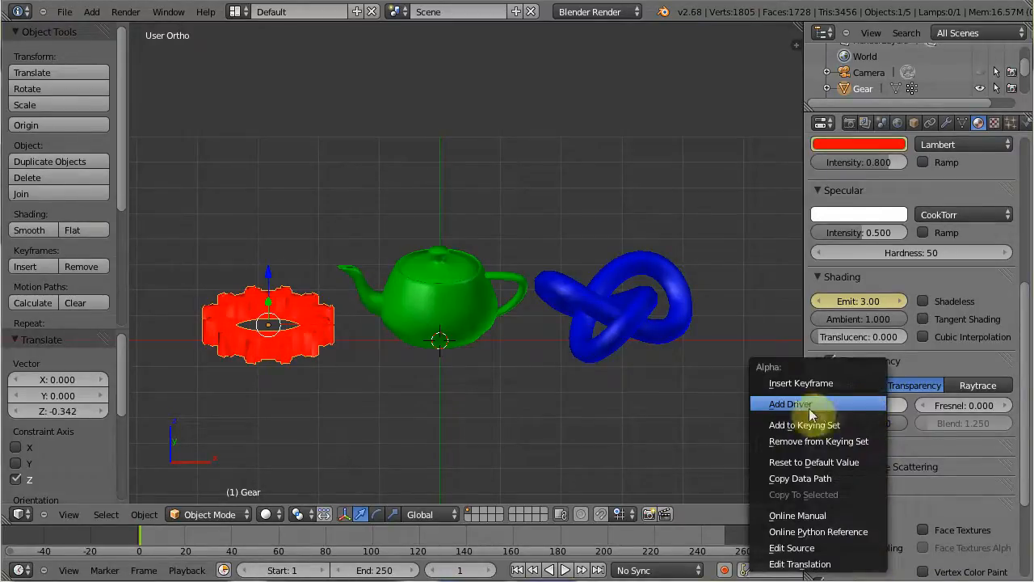
{"action": "left_click", "coordinate": [800, 384]}
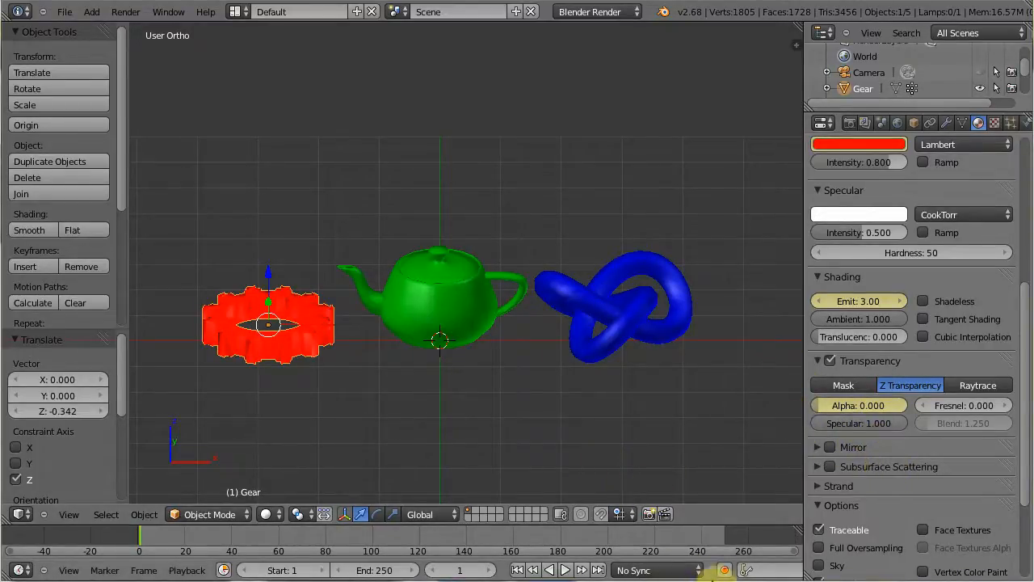
- Play the animation to check it, stop it and return to frame 1
{"action": "left_click", "coordinate": [724, 569]}
{"action": "key", "text": "alt+a"}
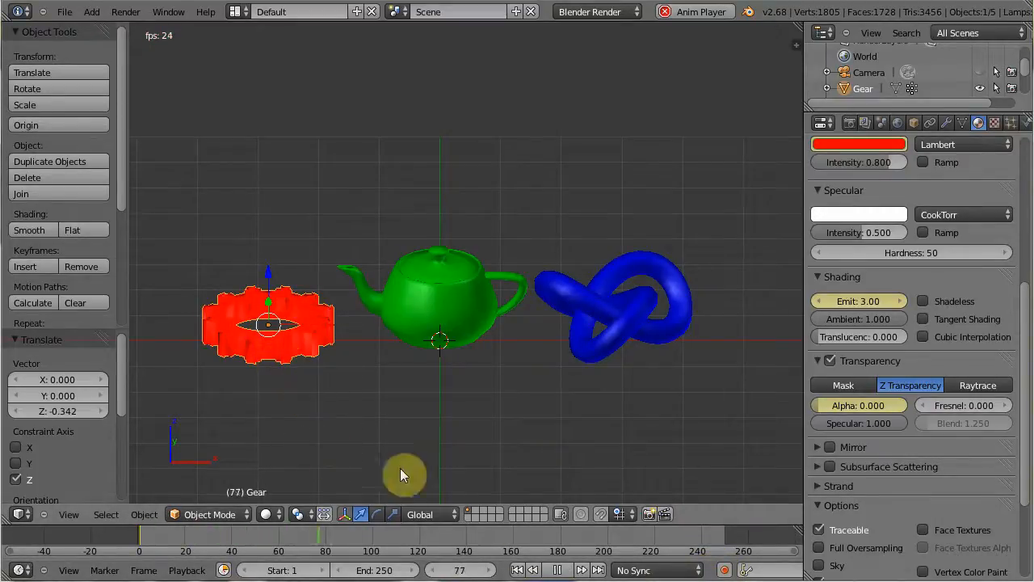
{"action": "key", "text": "alt+a"}
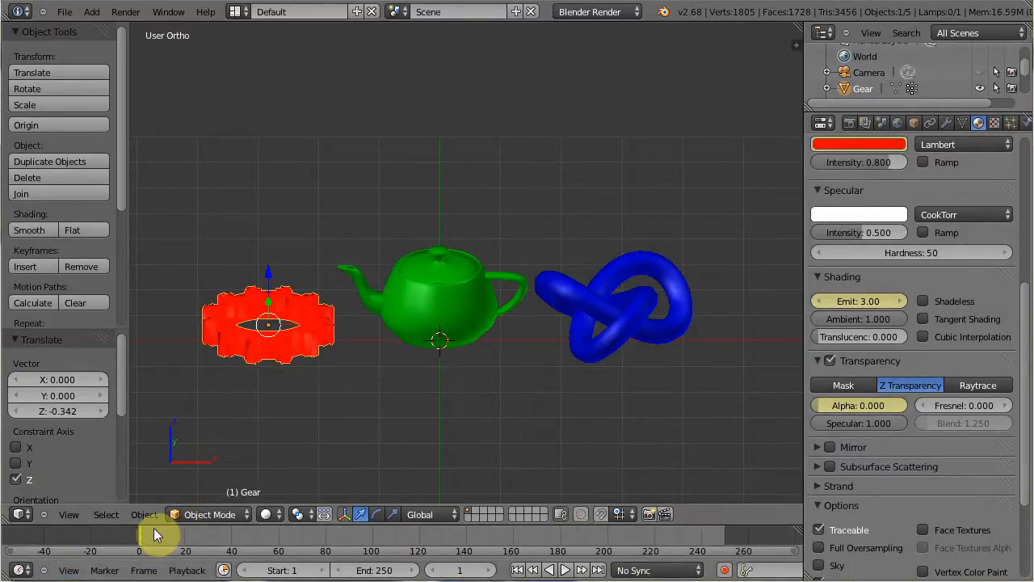
- Insert a keyframe on the diffuse colour of the teapot's material at frame 1
{"action": "right_click", "coordinate": [444, 300]}
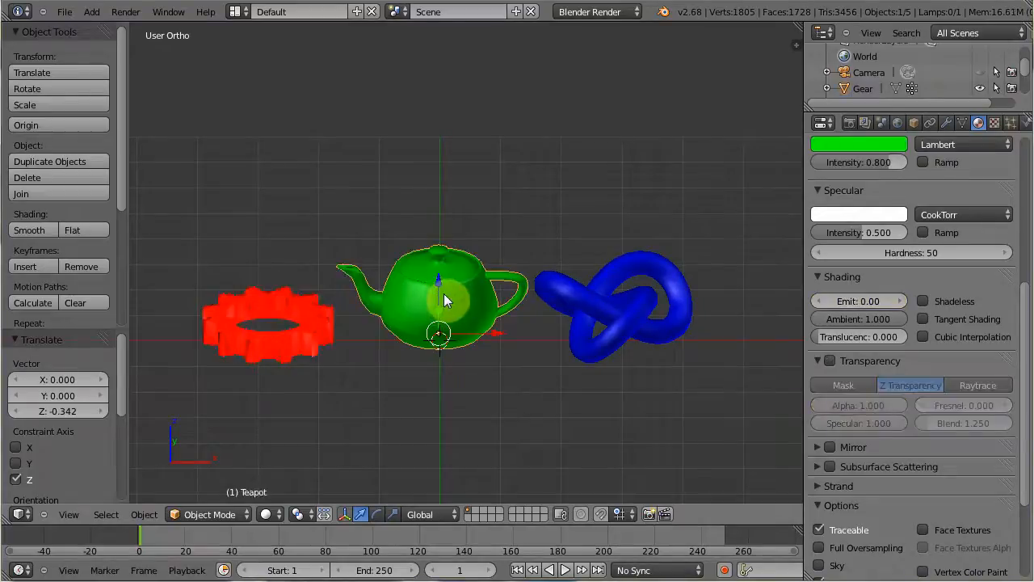
{"action": "scroll", "coordinate": [1023, 300], "scroll_direction": "up", "scroll_amount": 3}
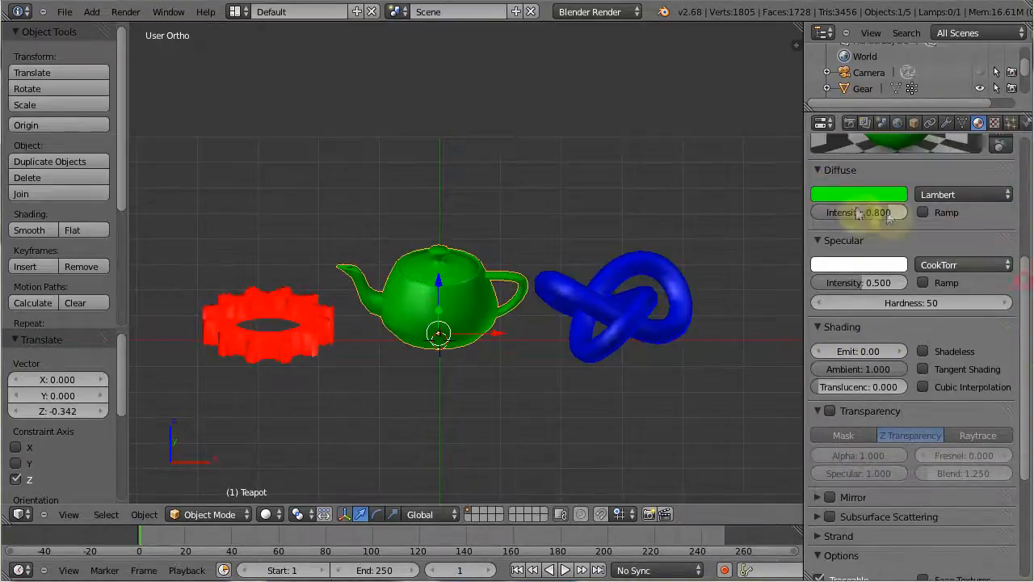
{"action": "right_click", "coordinate": [844, 198]}
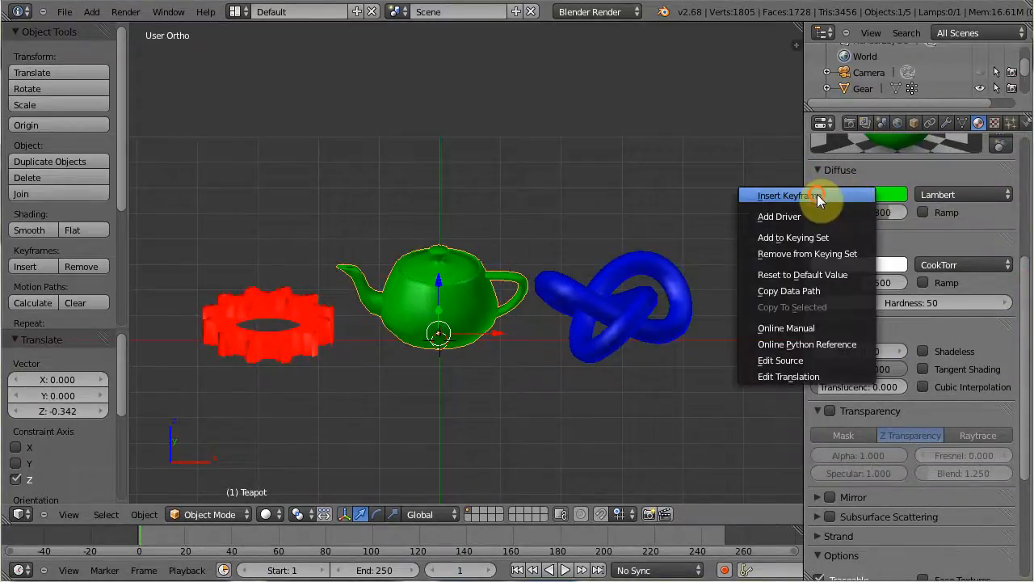
{"action": "left_click", "coordinate": [818, 196]}
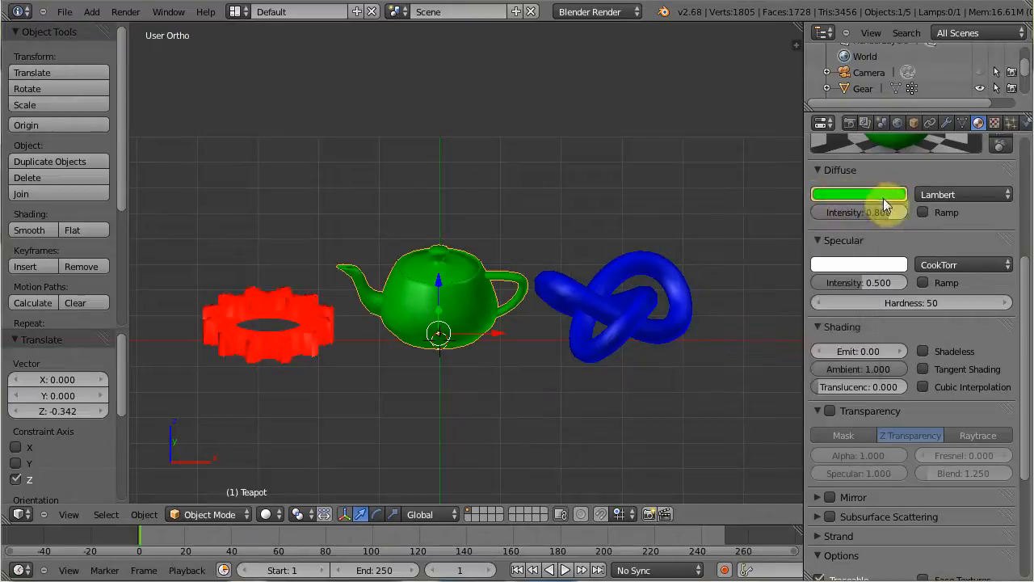
- Set the Emit value of the teapot's material to 3 and keyframe it at frame 1
{"action": "left_click", "coordinate": [854, 359]}
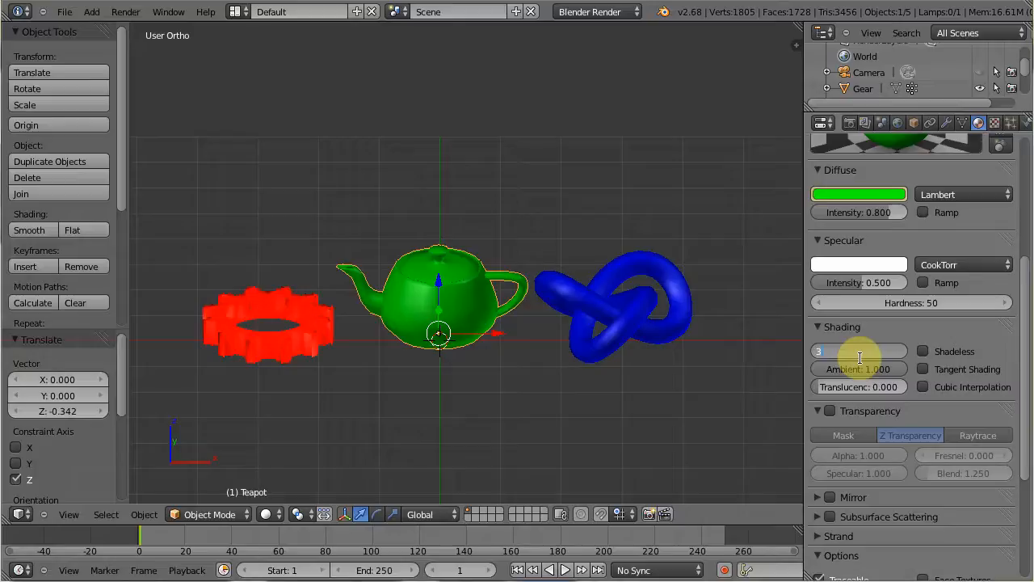
{"action": "key", "text": "Return"}
{"action": "right_click", "coordinate": [863, 358]}
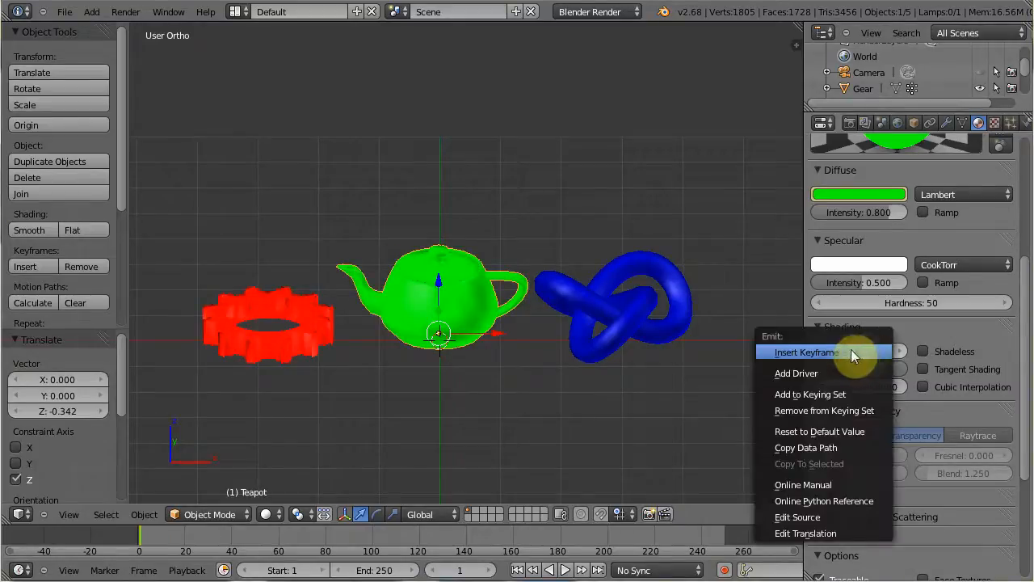
{"action": "left_click", "coordinate": [844, 353]}
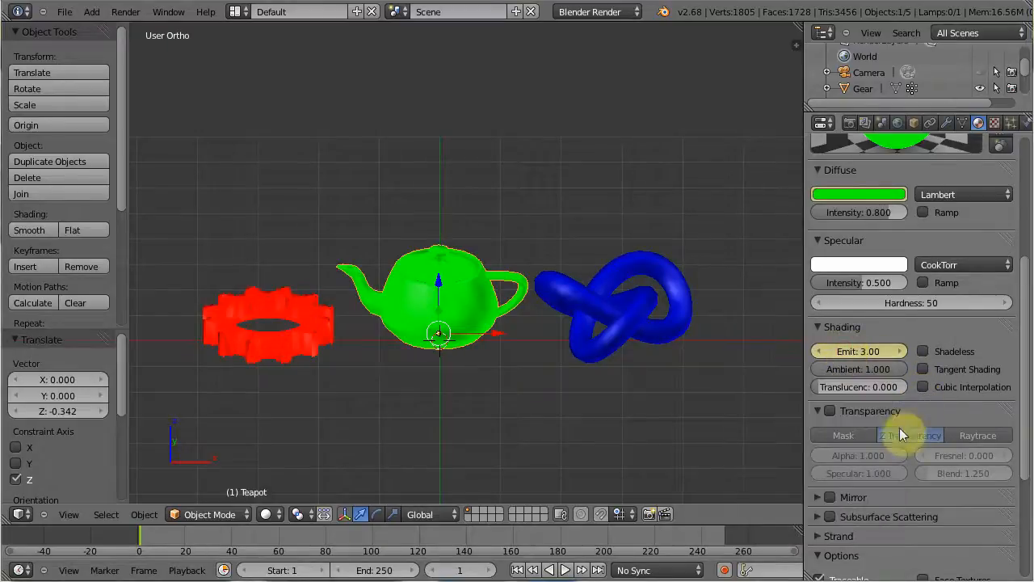
- Enable Z Transparency on the teapot's material, set its Alpha to 0.1 and keyframe that value at frame 1
{"action": "left_click", "coordinate": [830, 411]}
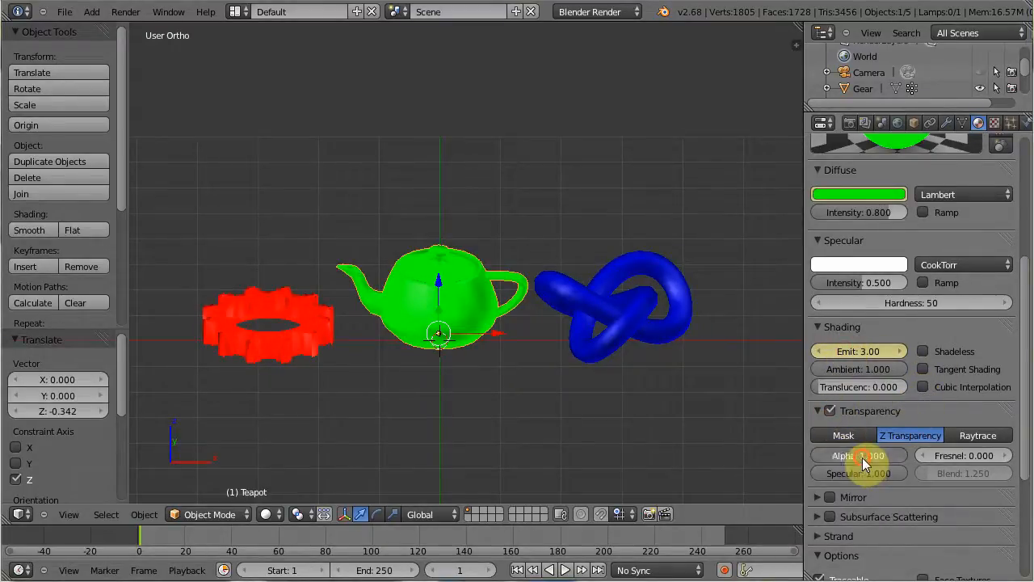
{"action": "left_click", "coordinate": [863, 457]}
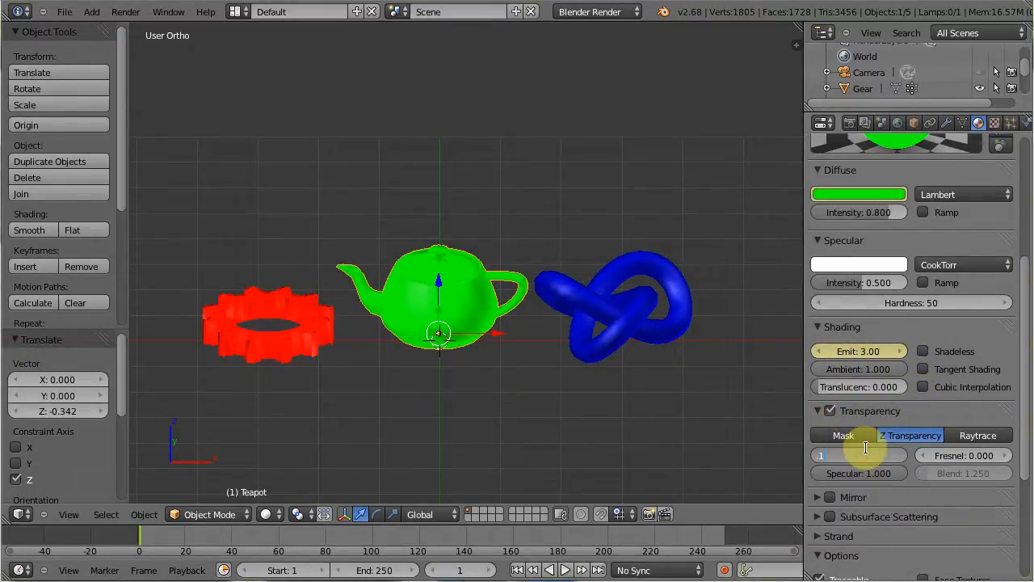
{"action": "key", "text": "Return"}
{"action": "right_click", "coordinate": [860, 462]}
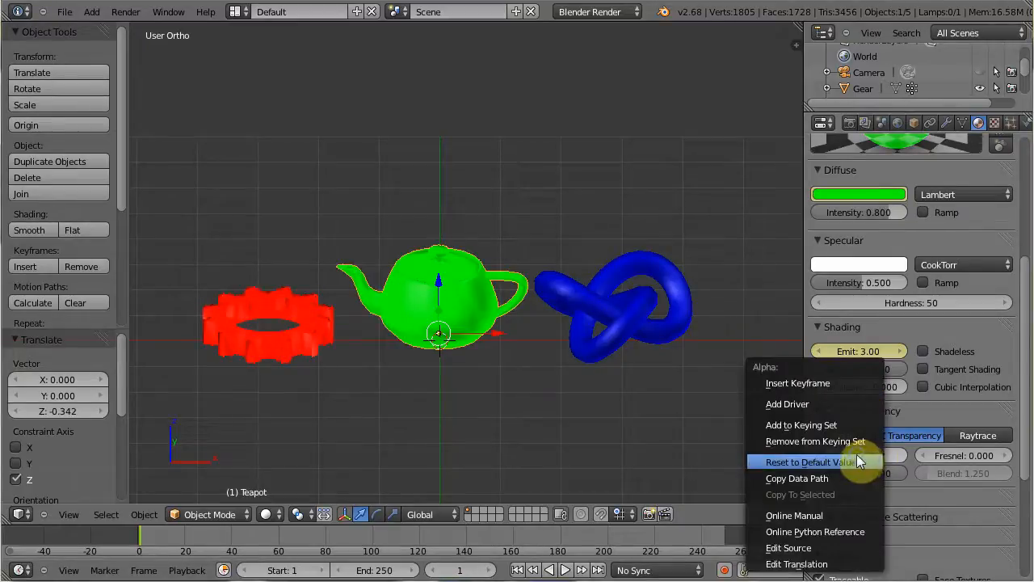
{"action": "left_click", "coordinate": [799, 382]}
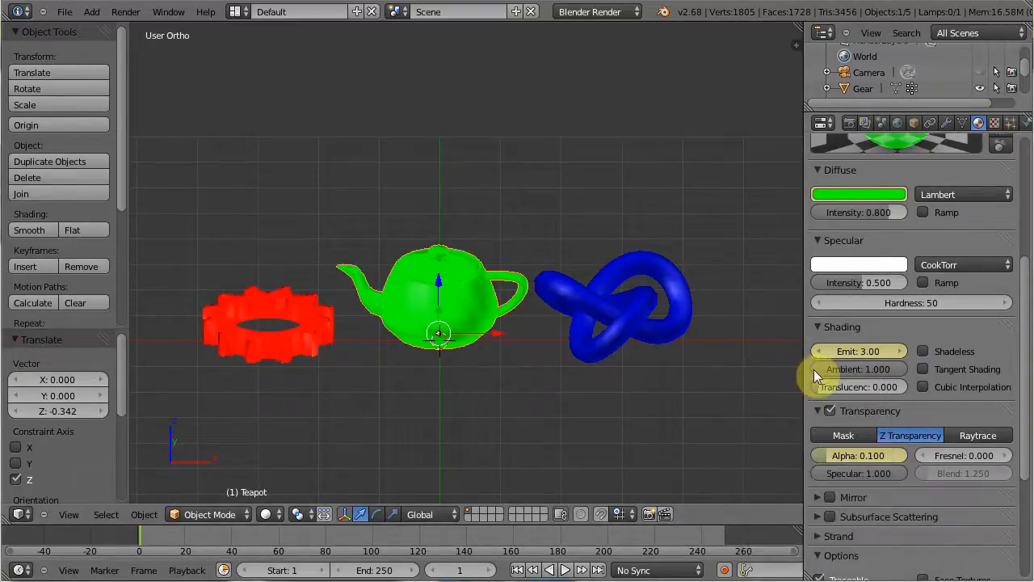
- Select the torus knot and insert a keyframe on its material's diffuse colour at frame 1
{"action": "right_click", "coordinate": [611, 324]}
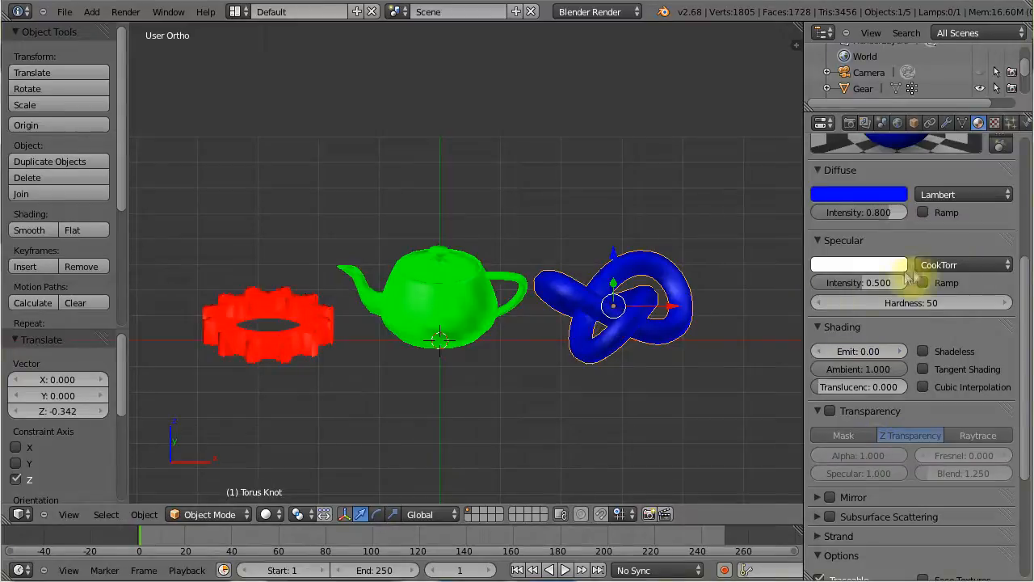
{"action": "left_click_drag", "start_coordinate": [1027, 289], "coordinate": [1018, 231]}
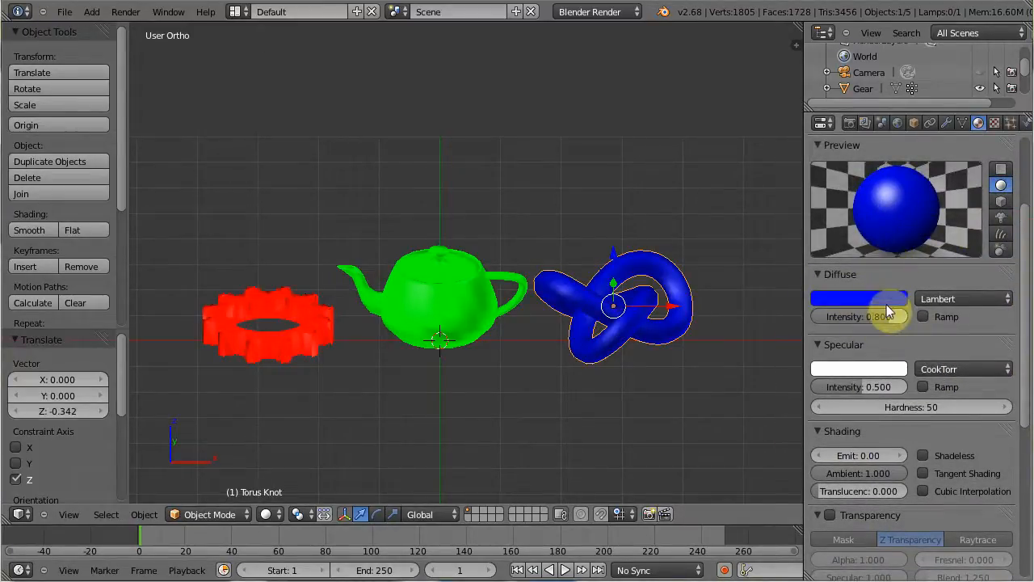
{"action": "scroll", "coordinate": [856, 243], "scroll_direction": "down", "scroll_amount": 3}
{"action": "right_click", "coordinate": [854, 227]}
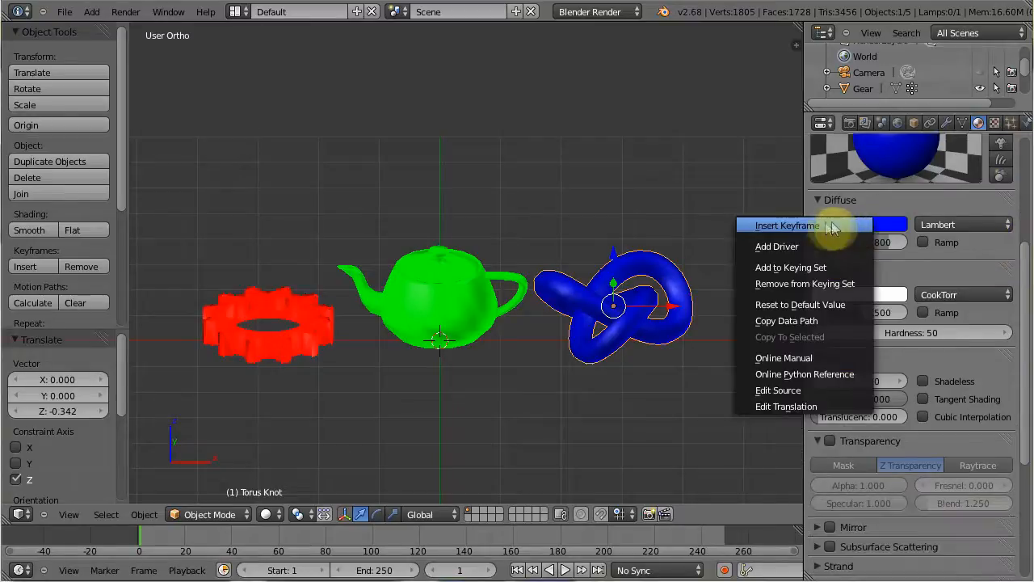
{"action": "left_click", "coordinate": [804, 226]}
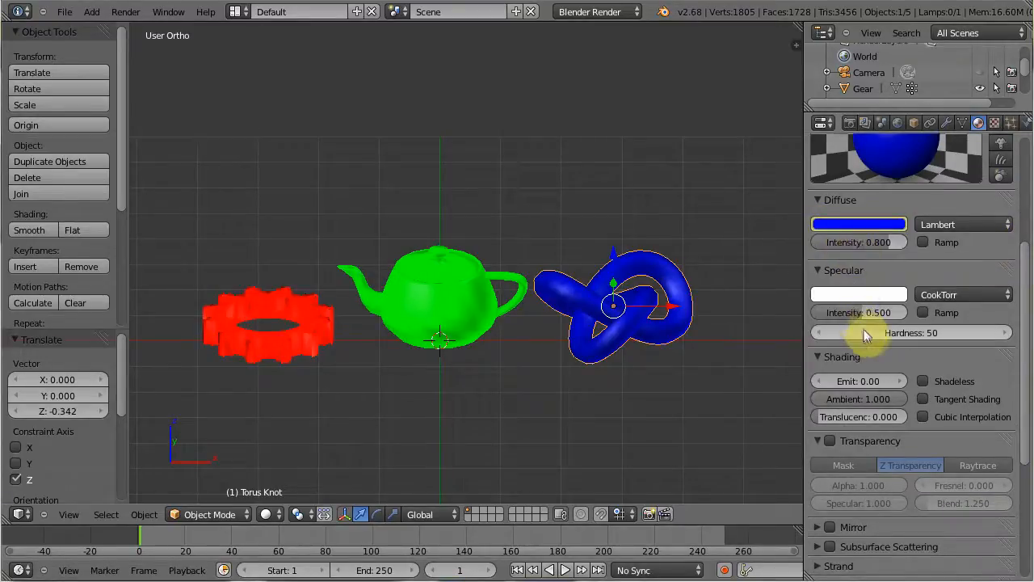
- Set the Emit value of the torus knot's material to 5 and keyframe it at frame 1
{"action": "left_click", "coordinate": [854, 381]}
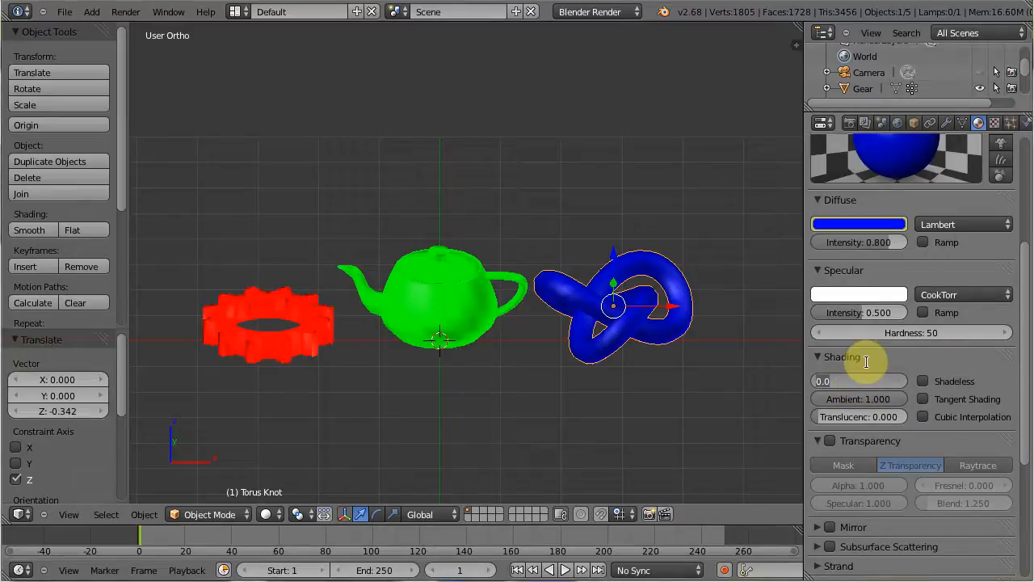
{"action": "type", "text": "5"}
{"action": "key", "text": "Return"}
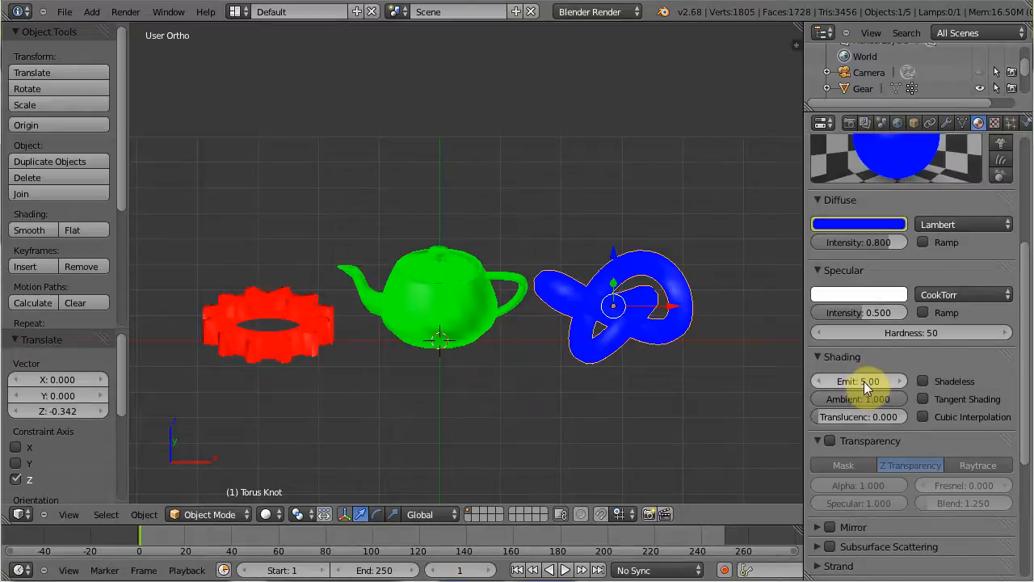
{"action": "right_click", "coordinate": [865, 387]}
{"action": "left_click", "coordinate": [862, 384]}
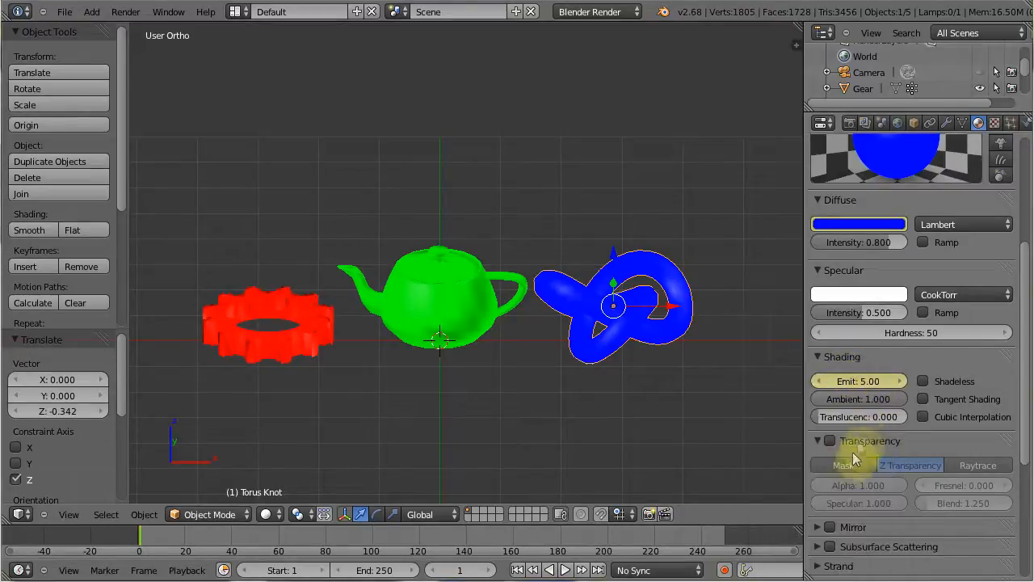
- Enable Z Transparency on the torus knot's material, set its Alpha to 0.1 and keyframe that value at frame 1
{"action": "left_click", "coordinate": [830, 441]}
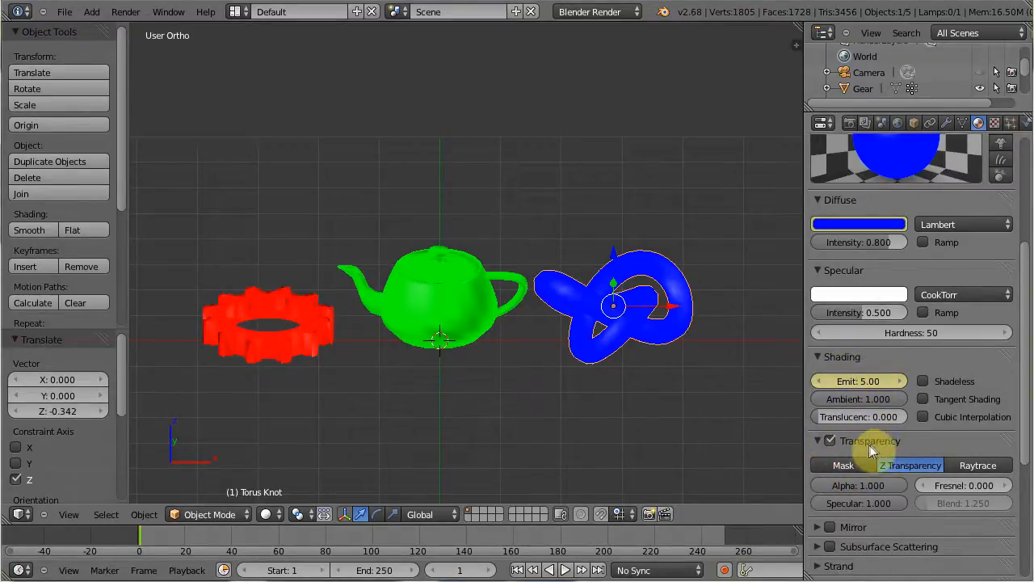
{"action": "left_click", "coordinate": [855, 487]}
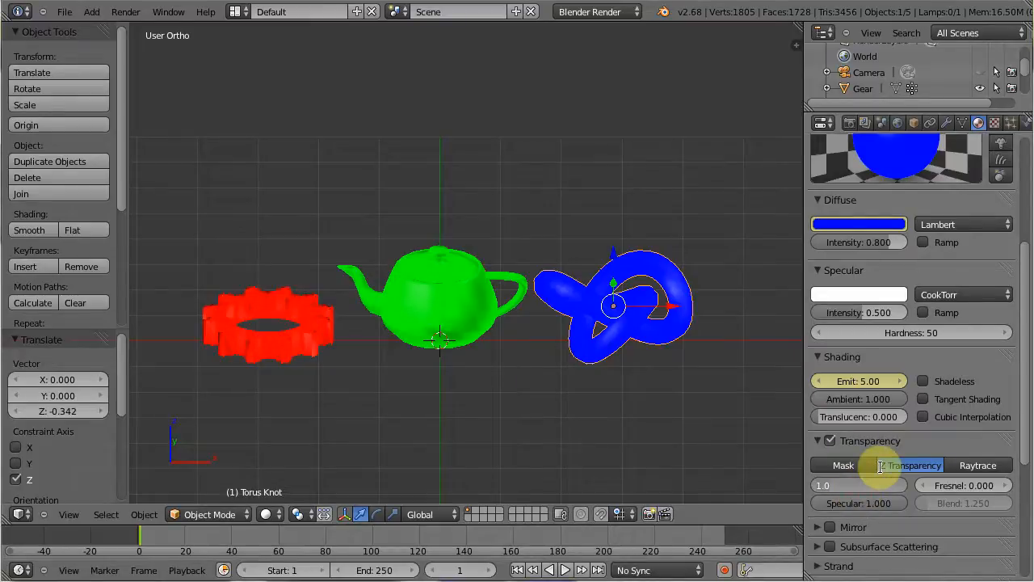
{"action": "type", "text": ".1"}
{"action": "key", "text": "Return"}
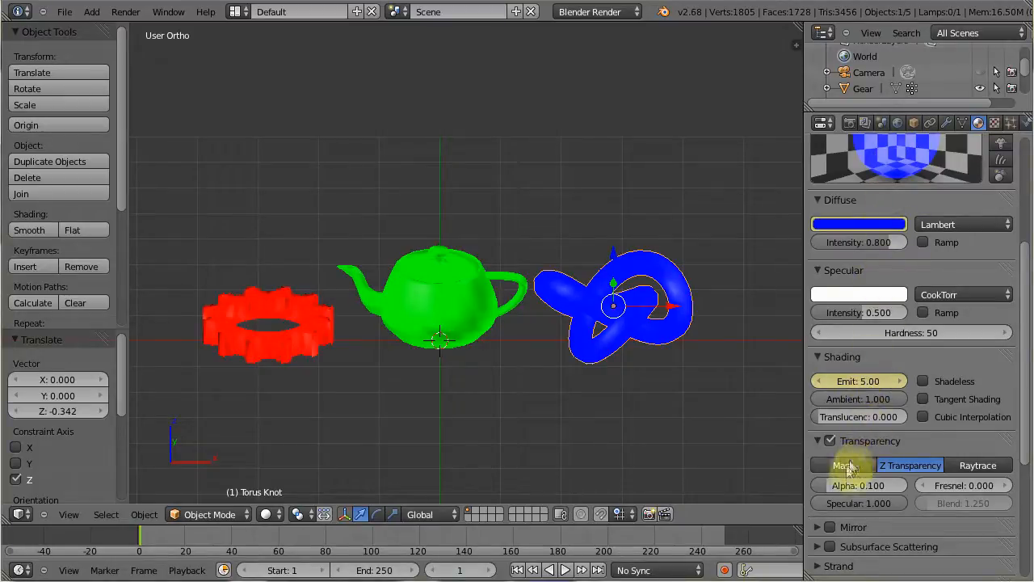
{"action": "right_click", "coordinate": [859, 489]}
{"action": "left_click", "coordinate": [813, 388]}
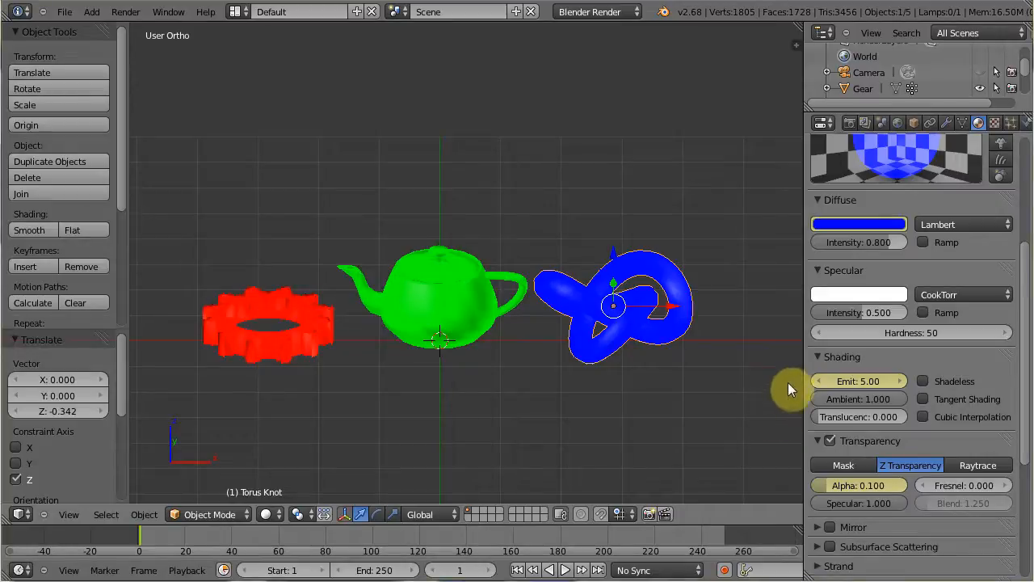
- Widen the 3D view, hide its tool shelf, split it vertically and switch the new area to the Graph Editor
{"action": "left_click_drag", "start_coordinate": [805, 358], "coordinate": [846, 354]}
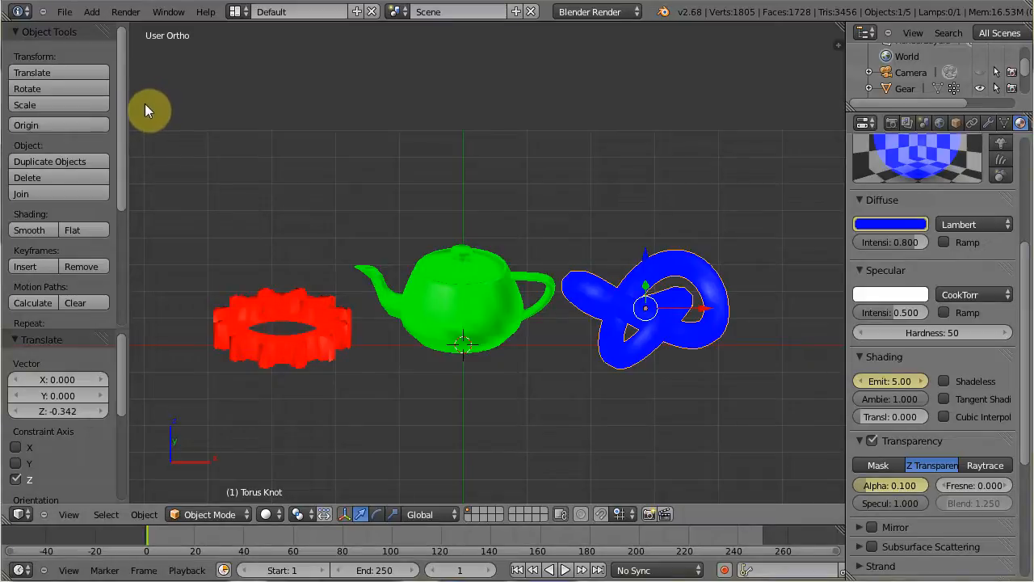
{"action": "key", "text": "t"}
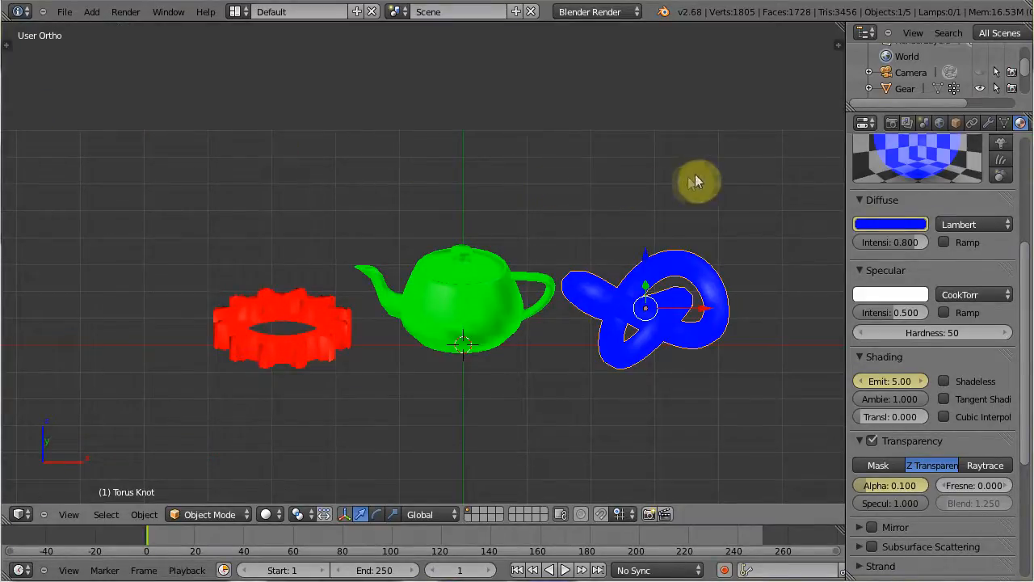
{"action": "left_click_drag", "start_coordinate": [842, 23], "coordinate": [390, 62]}
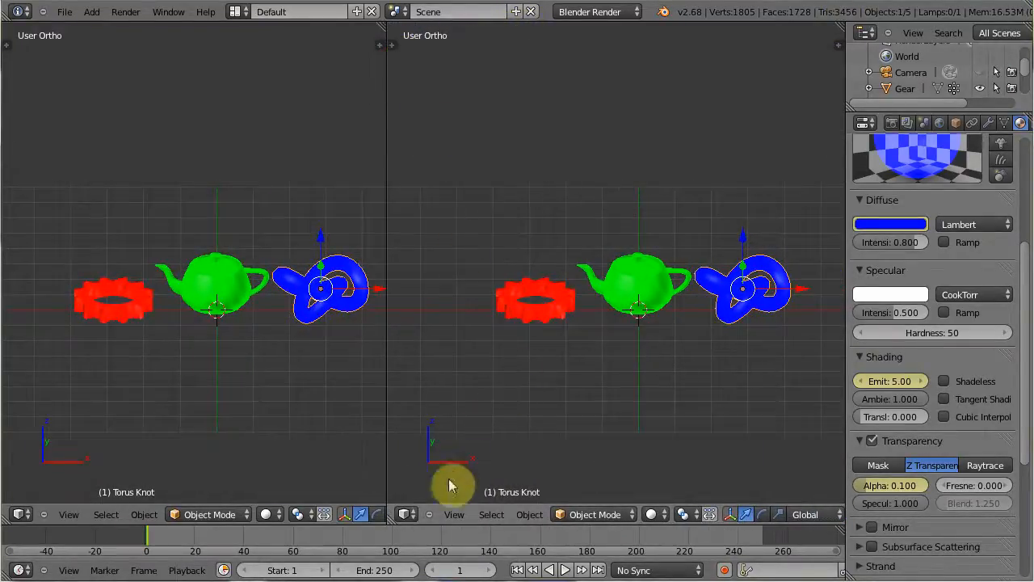
{"action": "left_click", "coordinate": [408, 514]}
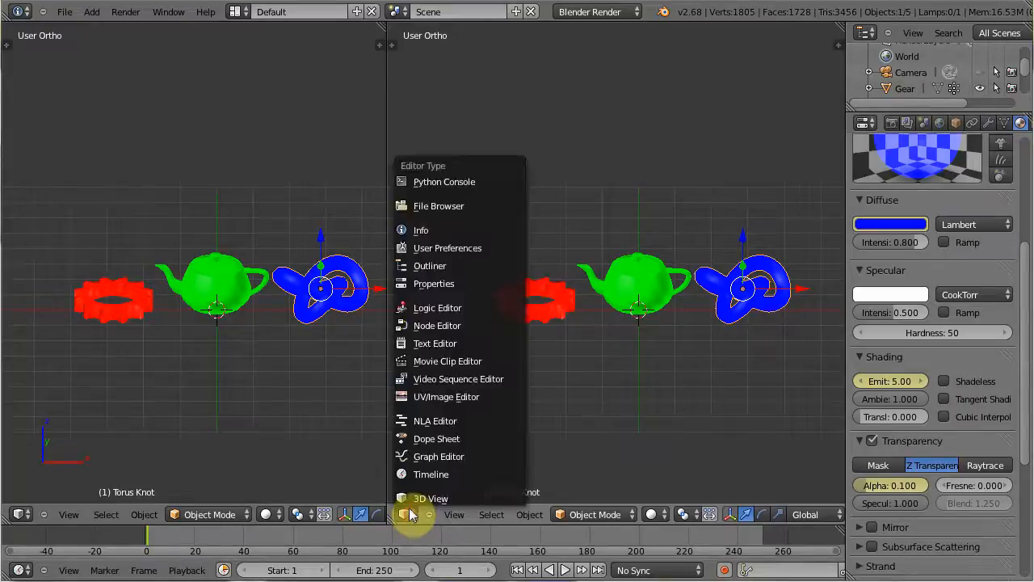
{"action": "left_click", "coordinate": [433, 456]}
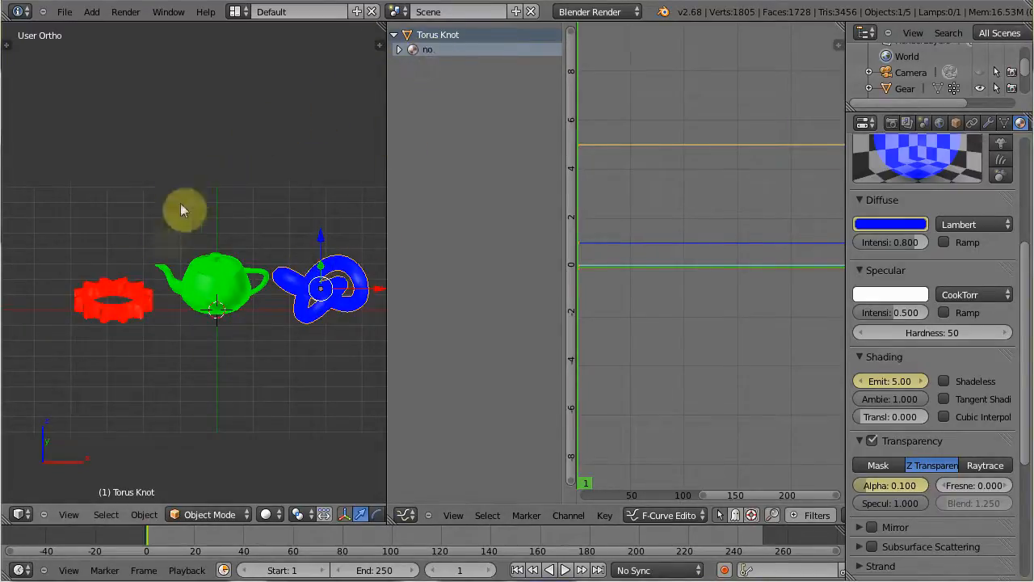
- Select the gear, widen the Graph Editor and expand the animation channels of the engrenagem material
{"action": "right_click", "coordinate": [117, 307]}
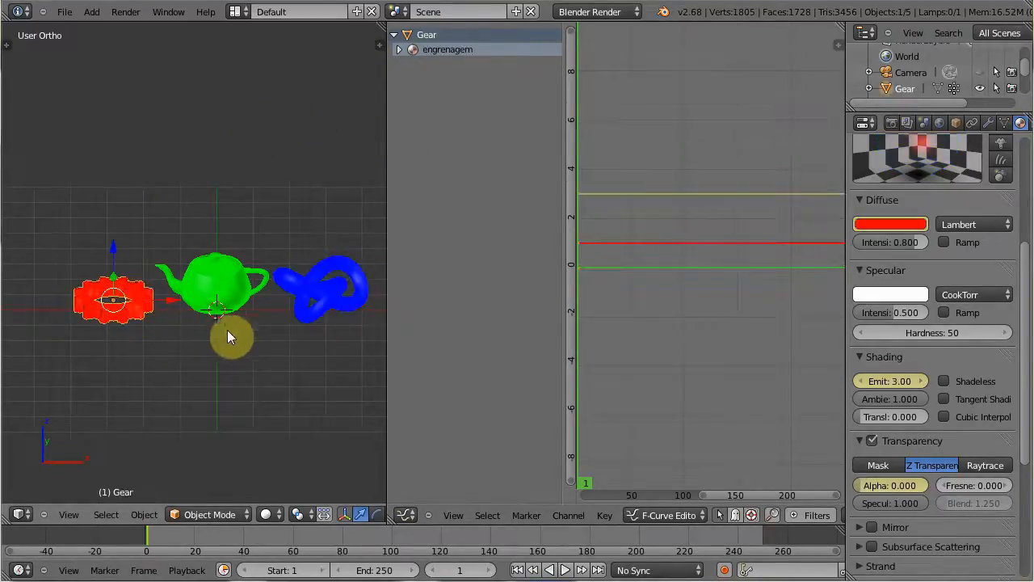
{"action": "left_click_drag", "start_coordinate": [387, 271], "coordinate": [331, 242]}
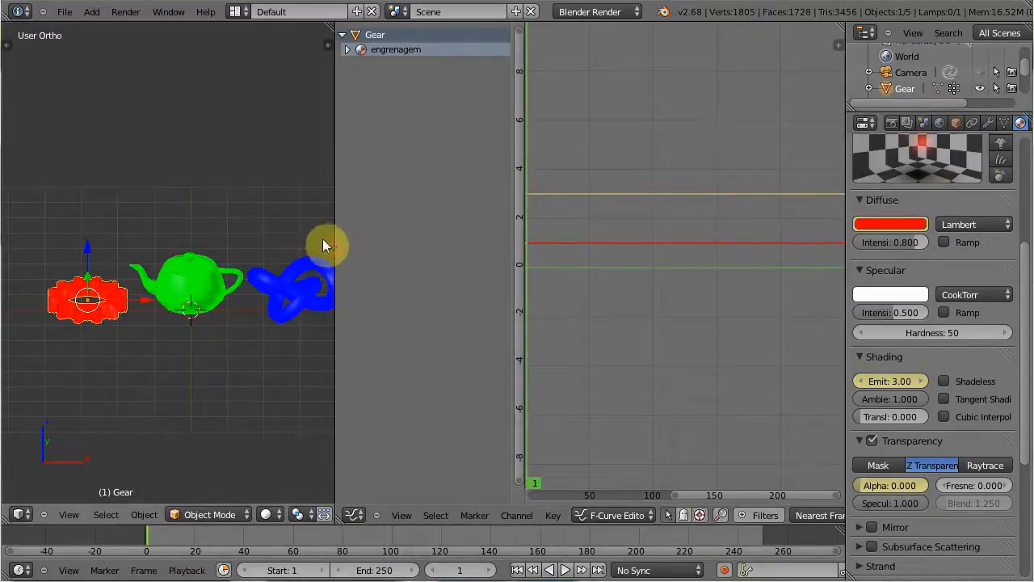
{"action": "middle_click_drag", "start_coordinate": [323, 238], "coordinate": [285, 236], "text": "shift"}
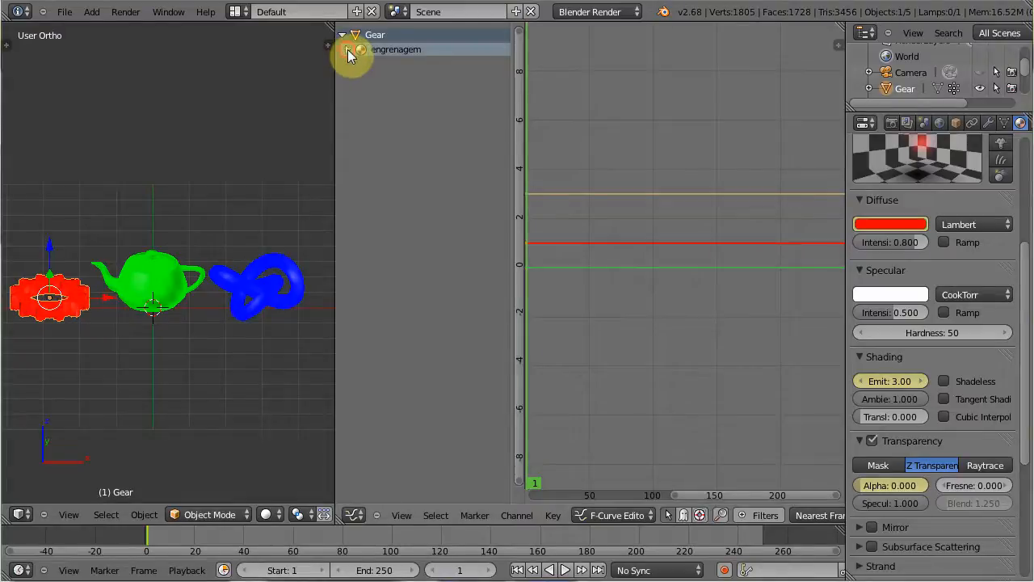
{"action": "left_click", "coordinate": [346, 50]}
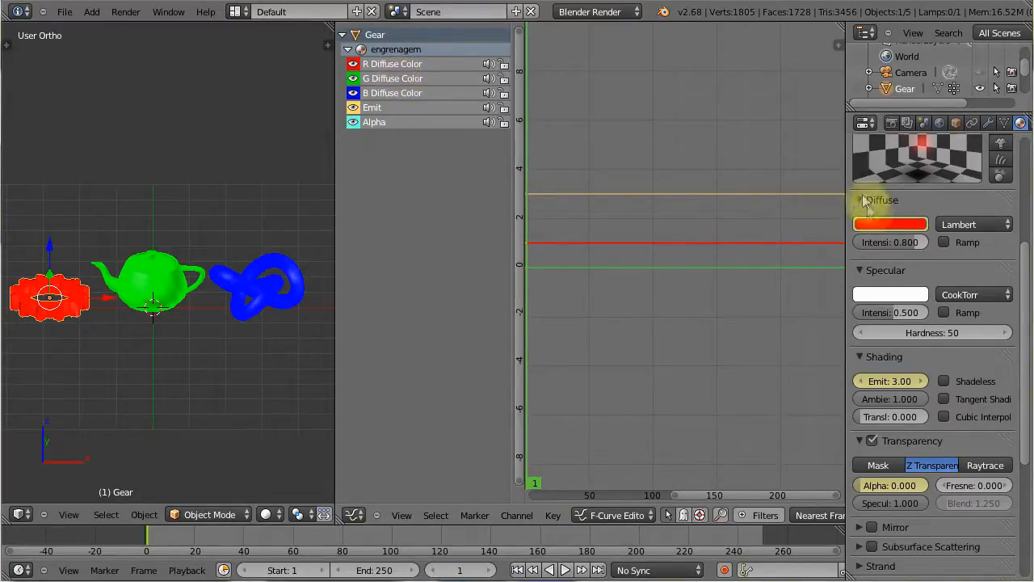
- Add a Built-In Function modifier to the gear's R Diffuse Color curve, narrowing the channel list for more room
{"action": "left_click", "coordinate": [395, 70]}
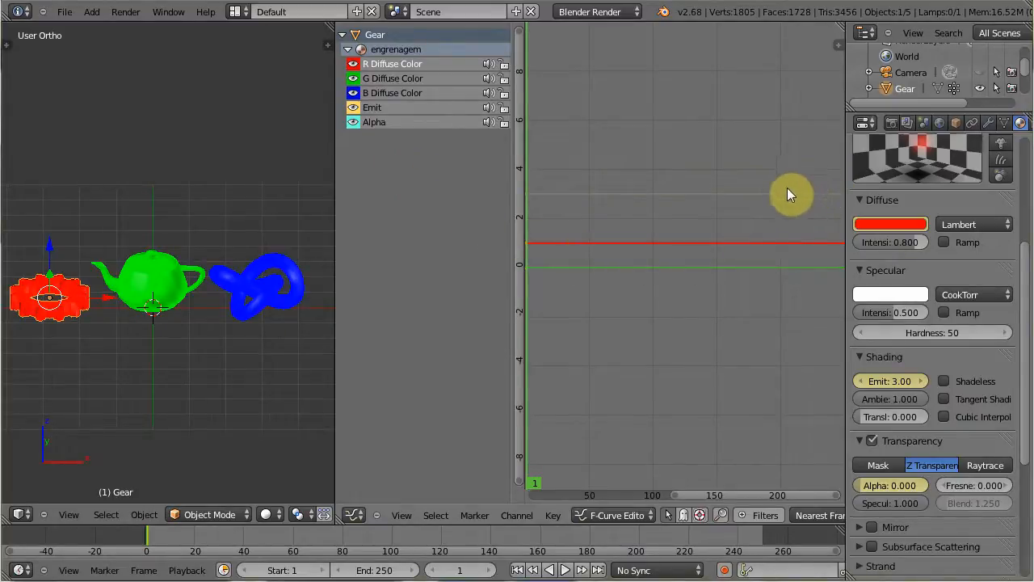
{"action": "key", "text": "n"}
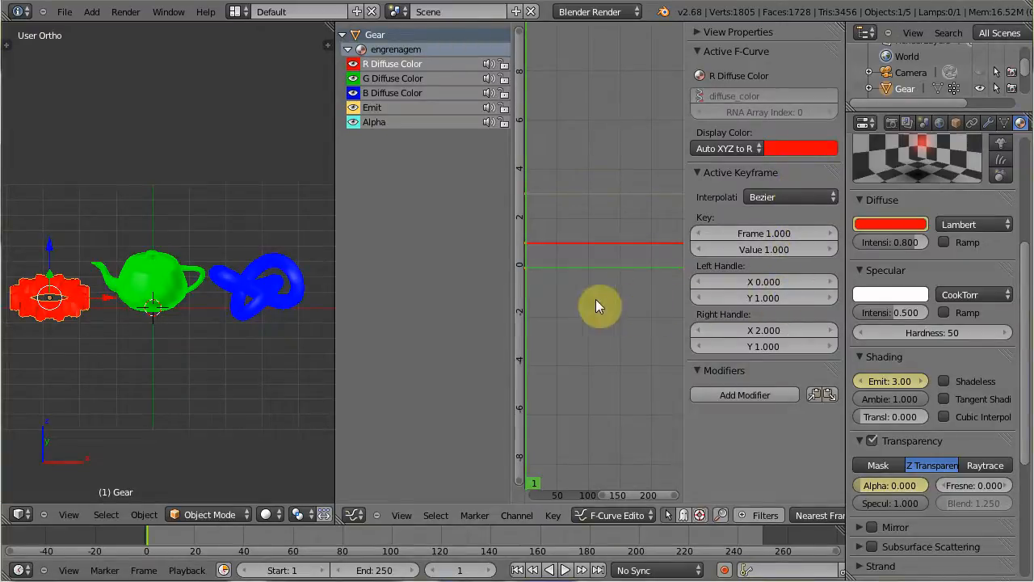
{"action": "left_click_drag", "start_coordinate": [514, 294], "coordinate": [454, 289]}
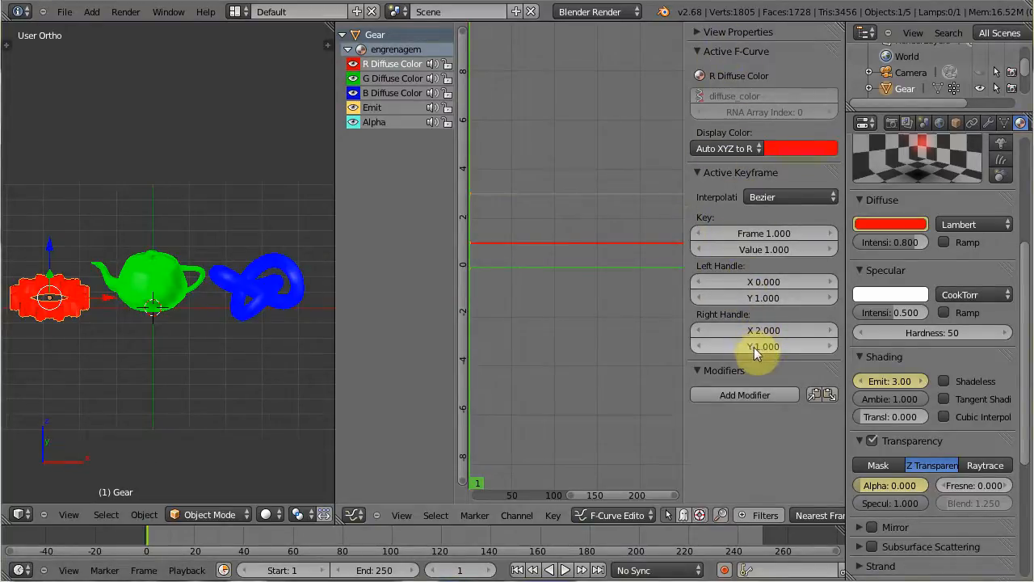
{"action": "left_click", "coordinate": [748, 394]}
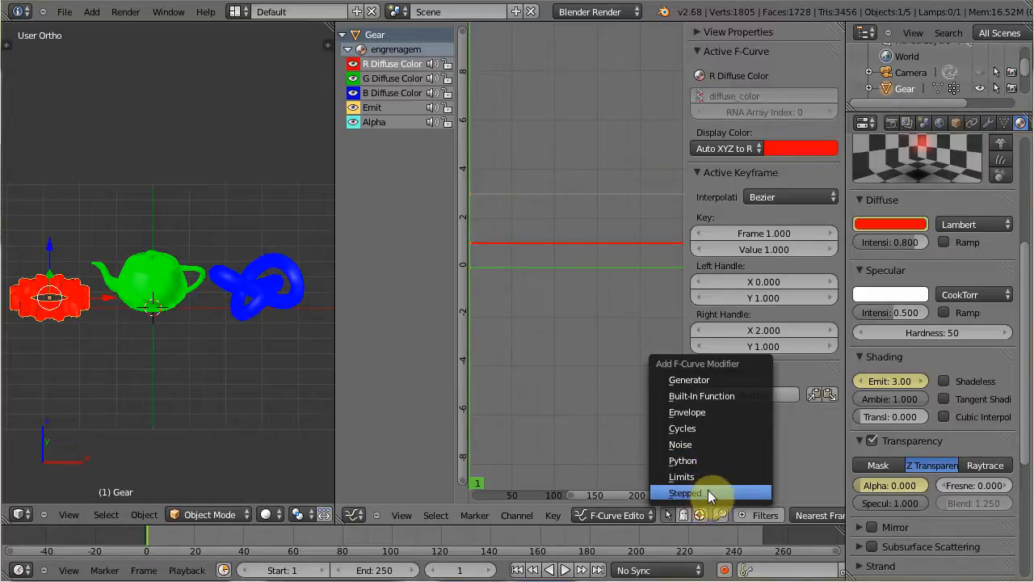
{"action": "left_click", "coordinate": [702, 396]}
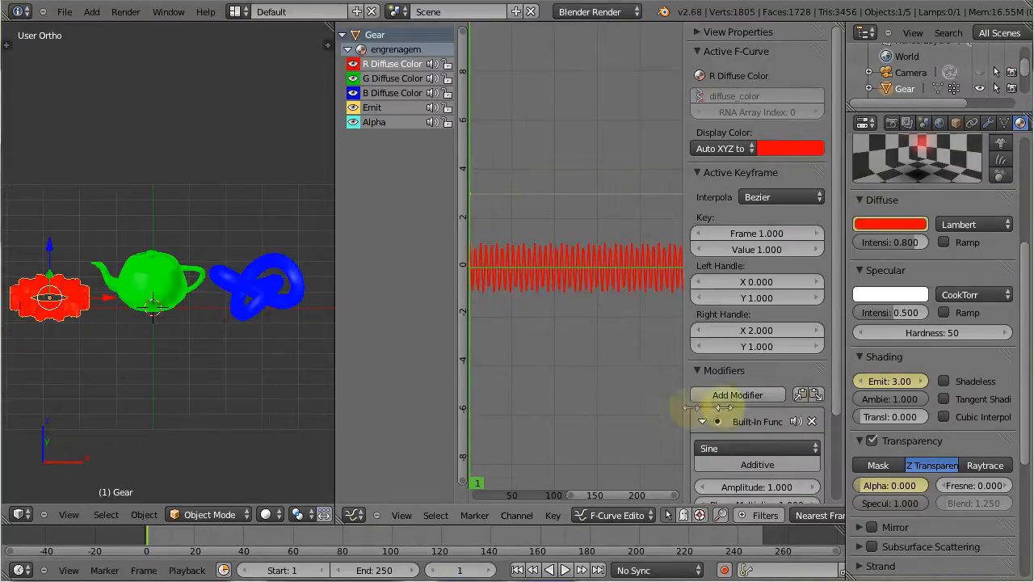
- Examine the Built-In Function modifier's settings, including its function types and the Restrict Frame Range options
{"action": "left_click_drag", "start_coordinate": [839, 405], "coordinate": [837, 489]}
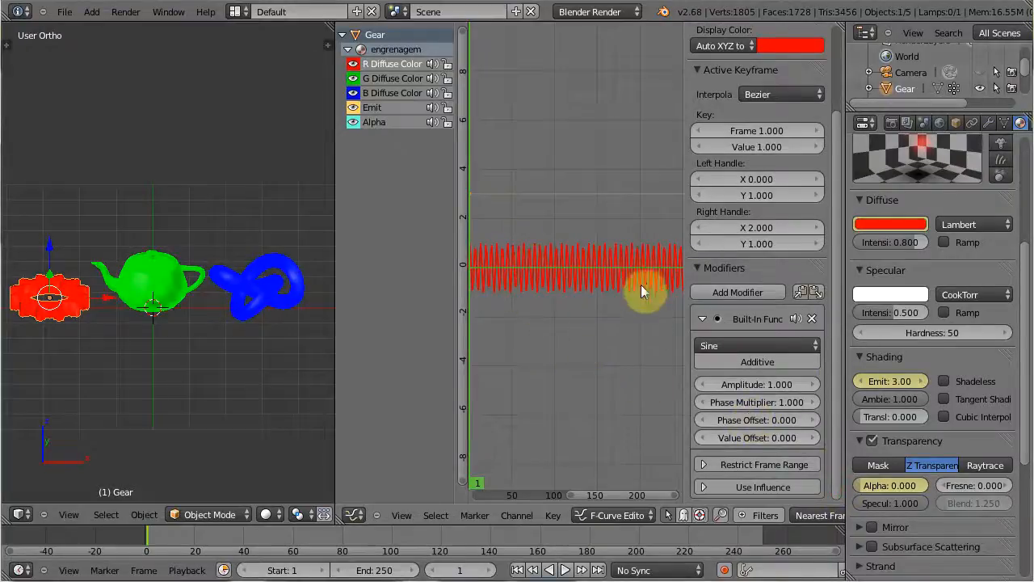
{"action": "left_click", "coordinate": [744, 345]}
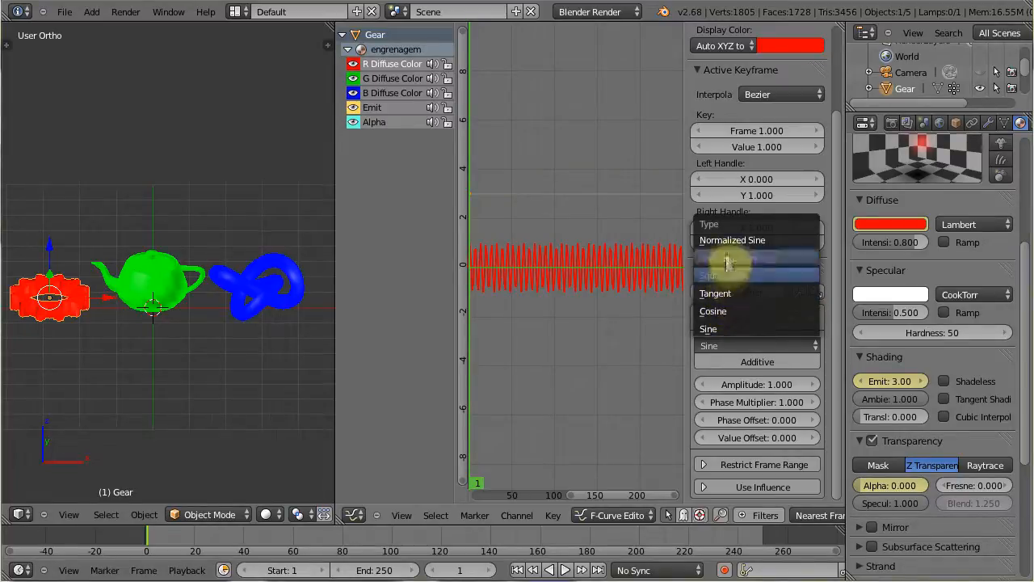
{"action": "left_click", "coordinate": [738, 347]}
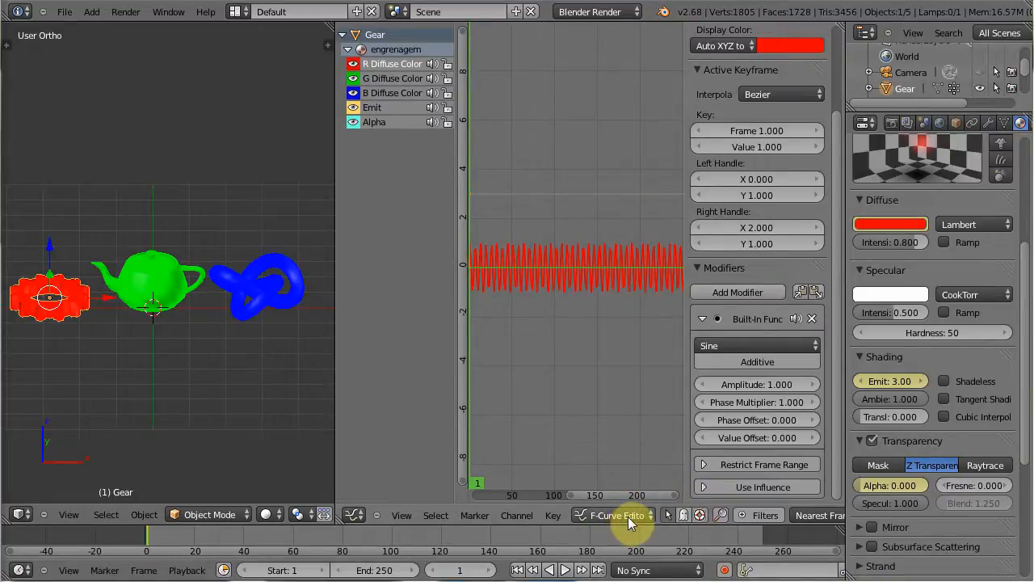
{"action": "left_click", "coordinate": [703, 466]}
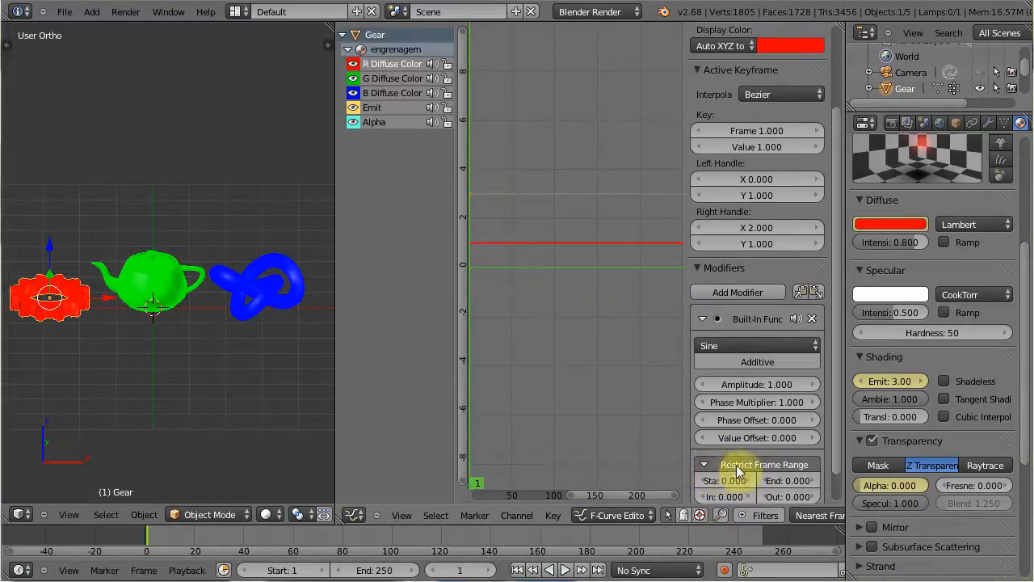
{"action": "scroll", "coordinate": [834, 430], "scroll_direction": "down", "scroll_amount": 2}
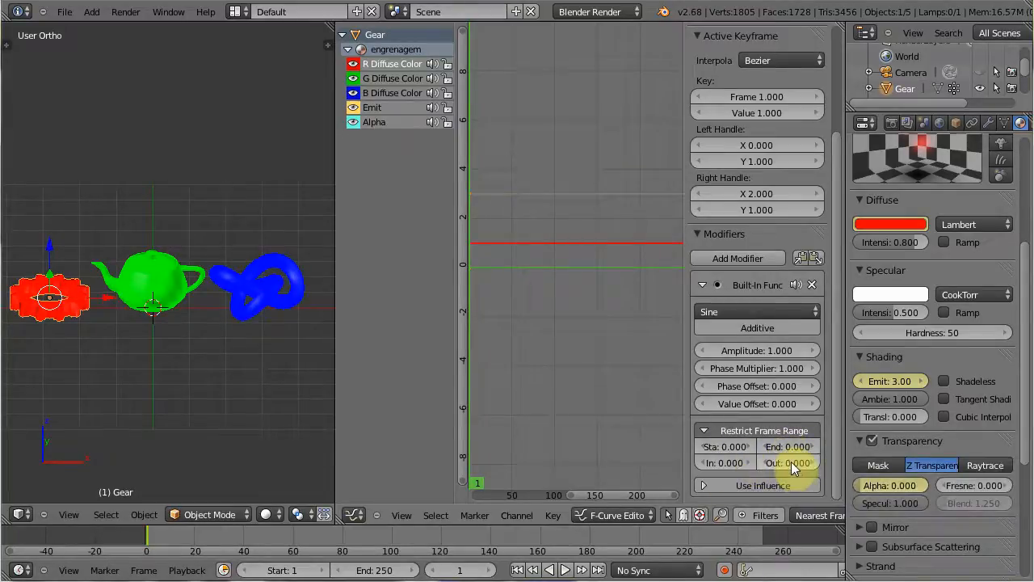
{"action": "left_click", "coordinate": [704, 430]}
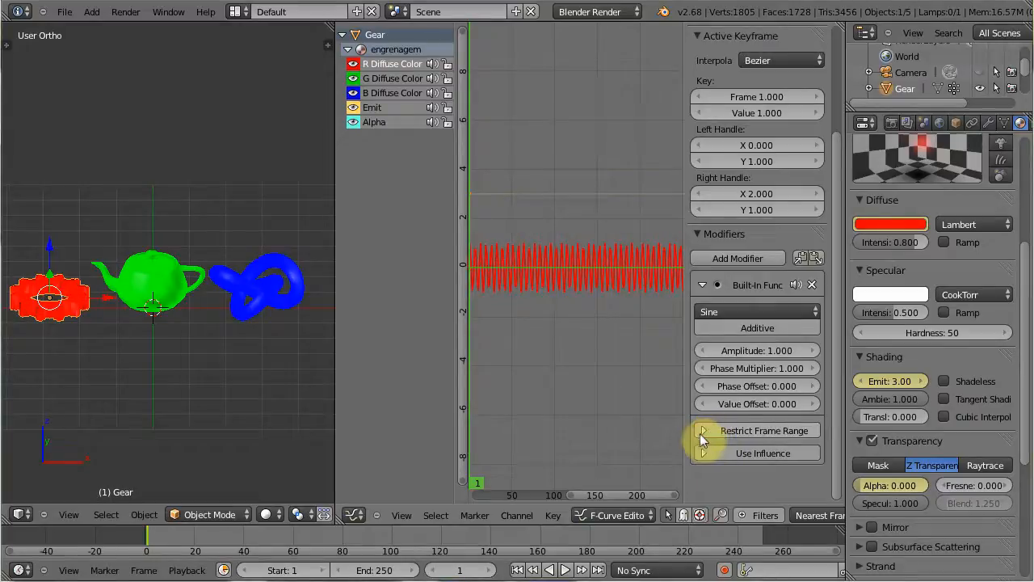
- On the gear's R Diffuse Color modifier, turn on Use Influence and set the Phase Multiplier to 0.3 and the Value Offset to 1
{"action": "left_click", "coordinate": [704, 454]}
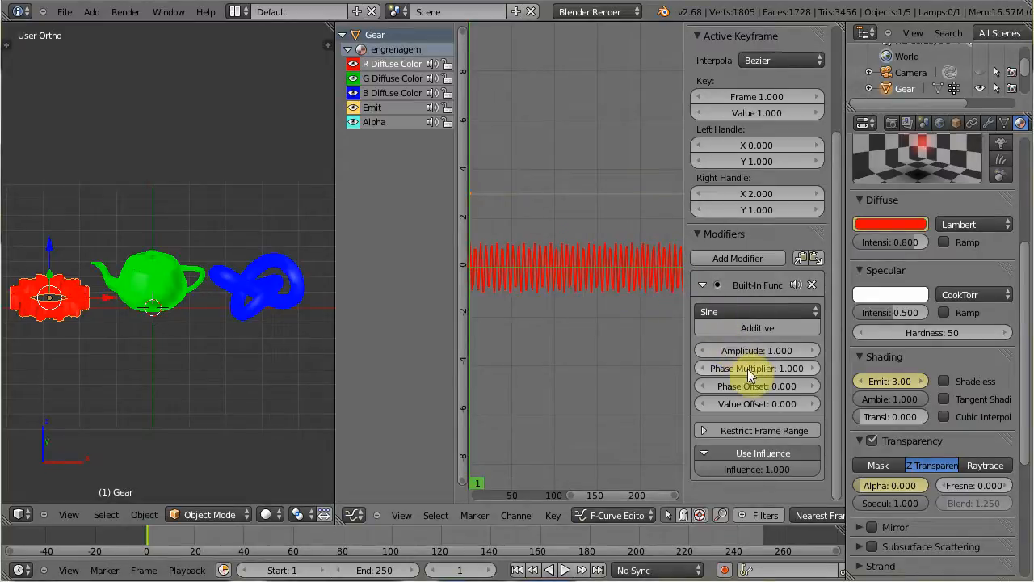
{"action": "left_click", "coordinate": [737, 368]}
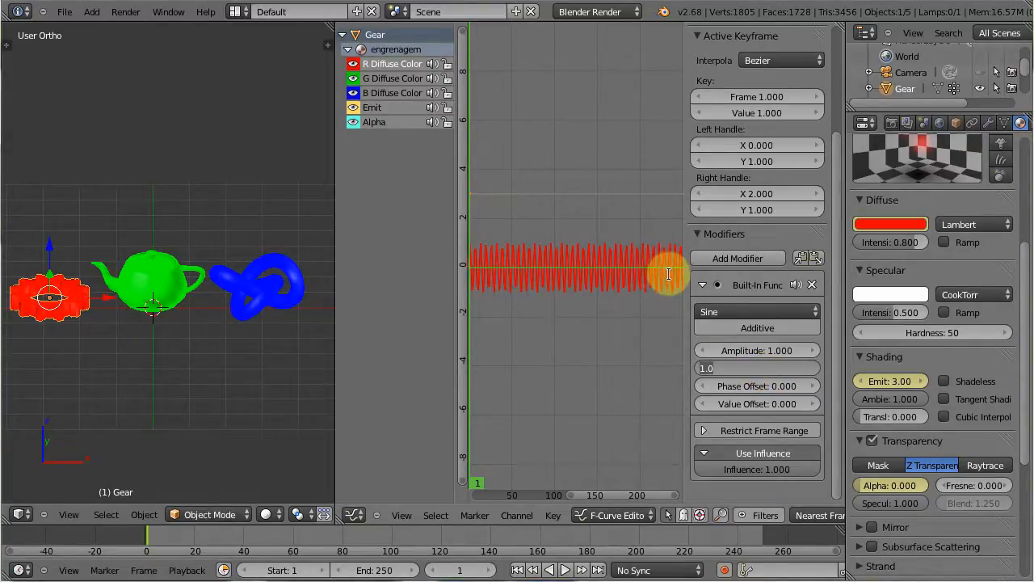
{"action": "key", "text": "BackSpace"}
{"action": "type", "text": "0.3"}
{"action": "key", "text": "Return"}
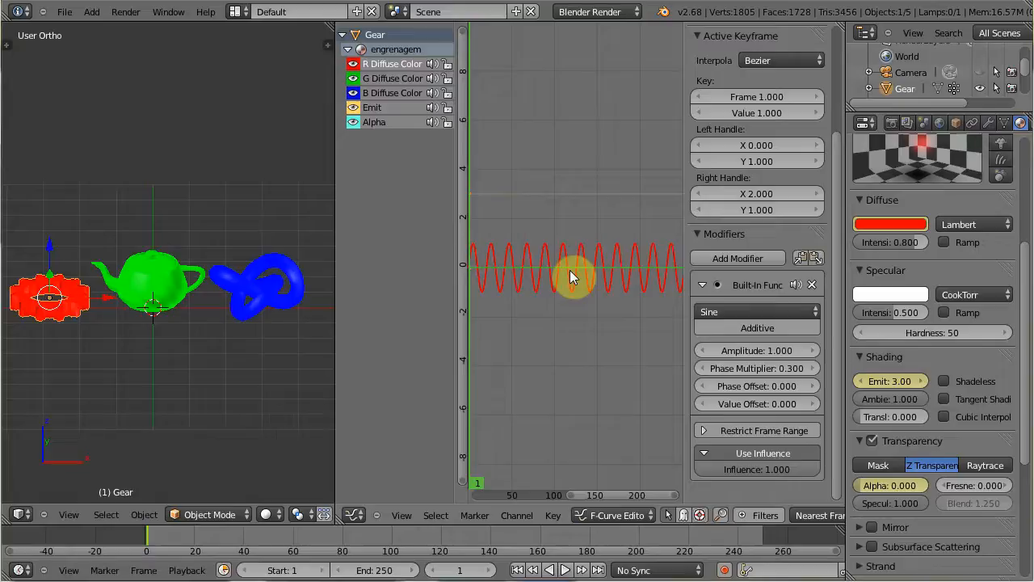
{"action": "left_click", "coordinate": [760, 405]}
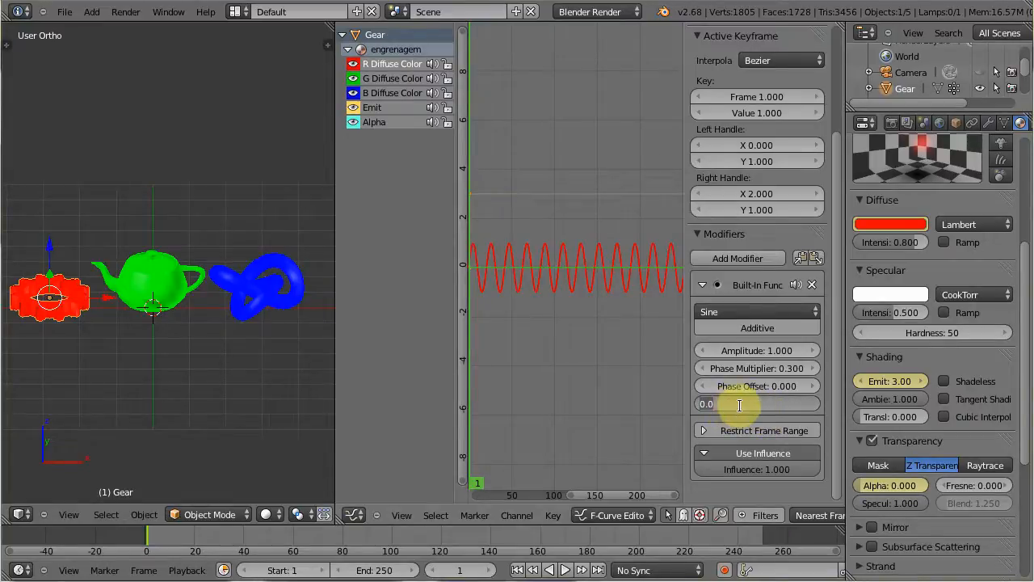
{"action": "type", "text": "1"}
{"action": "key", "text": "Return"}
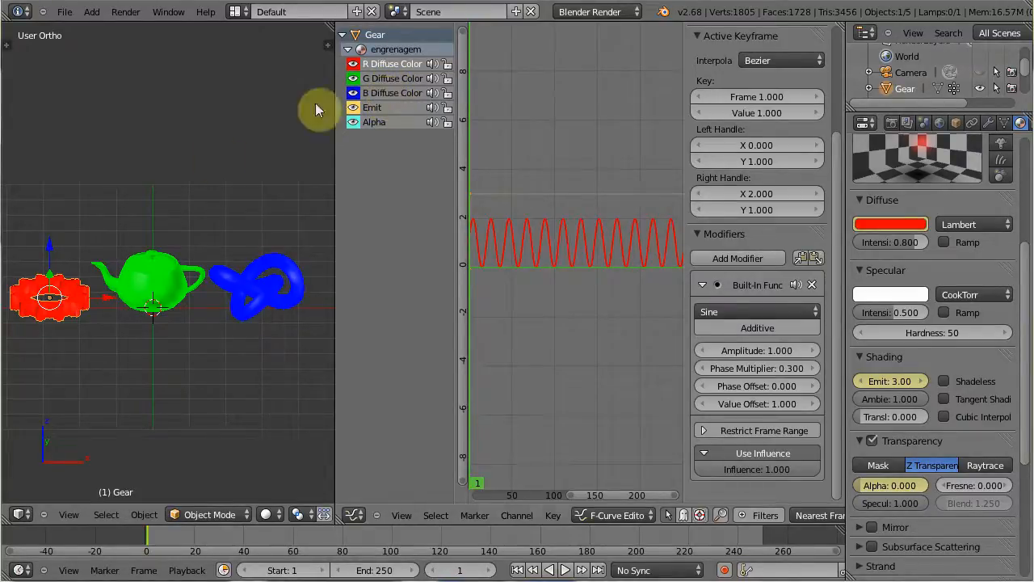
- Add a Built-In Function modifier to the gear's Emit curve
{"action": "left_click", "coordinate": [372, 108]}
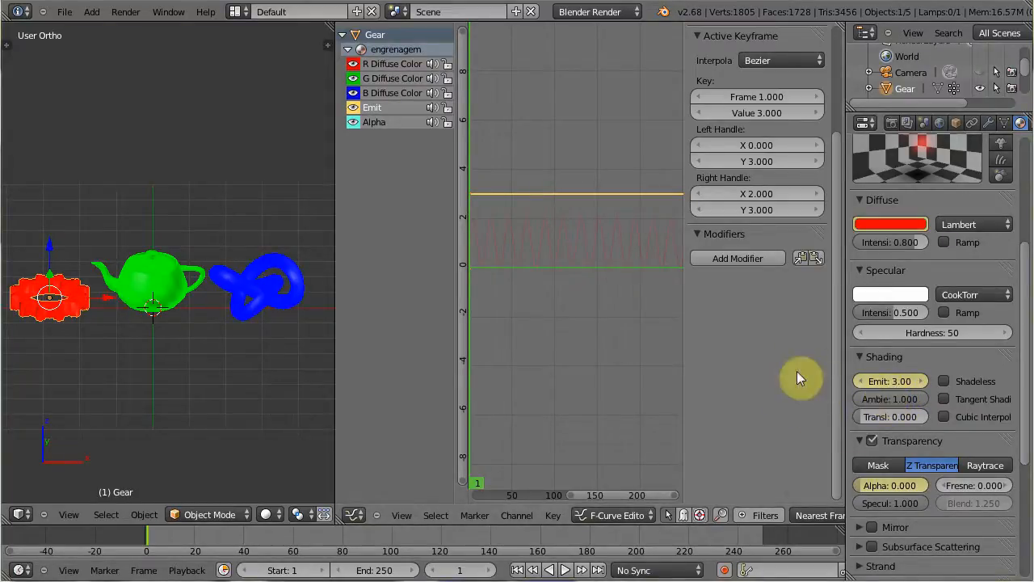
{"action": "left_click", "coordinate": [742, 259]}
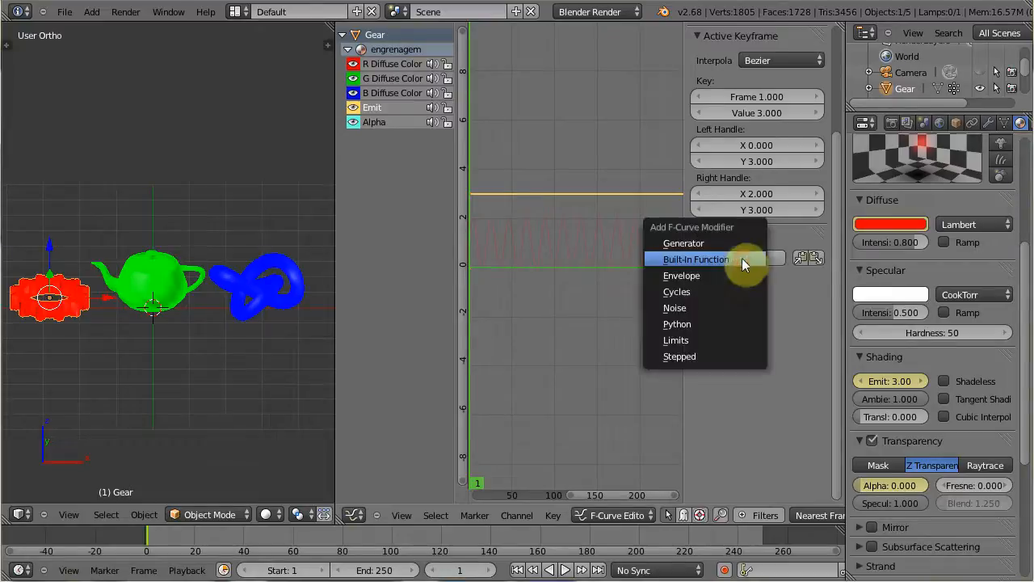
{"action": "left_click", "coordinate": [711, 258]}
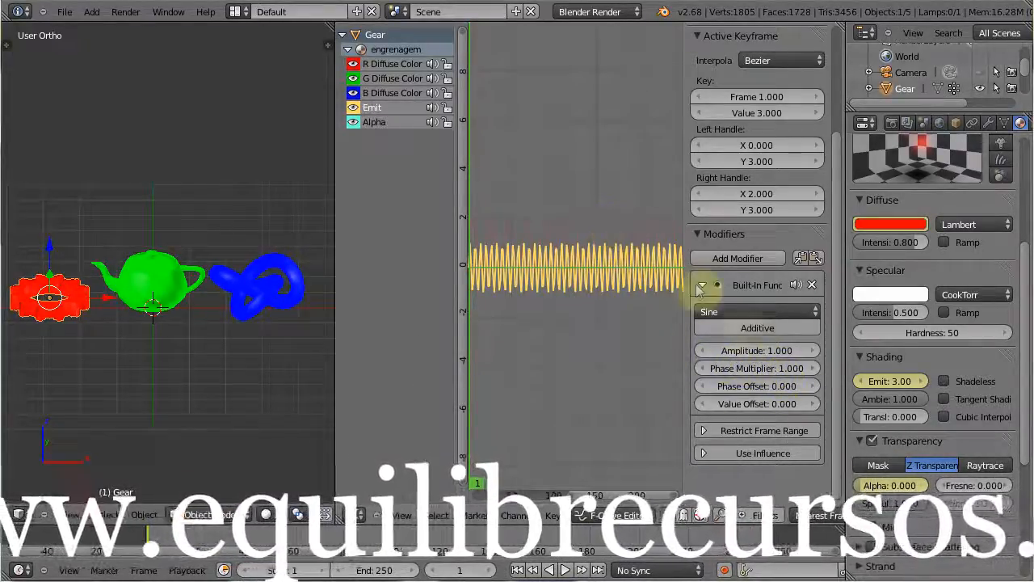
- Set the Emit modifier's Phase Multiplier to 0.3 and its Value Offset to 1
{"action": "left_click", "coordinate": [778, 370]}
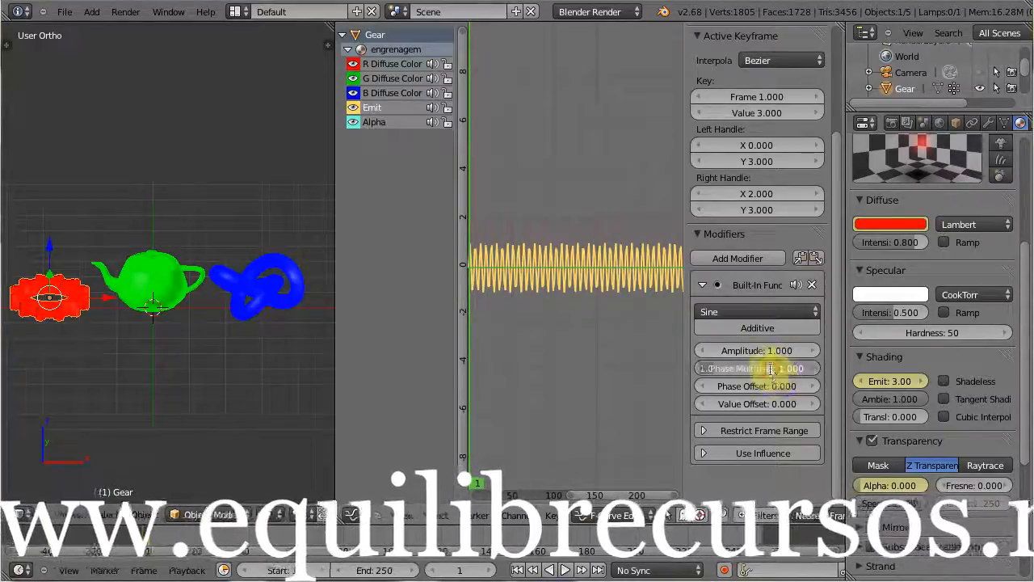
{"action": "type", "text": "3"}
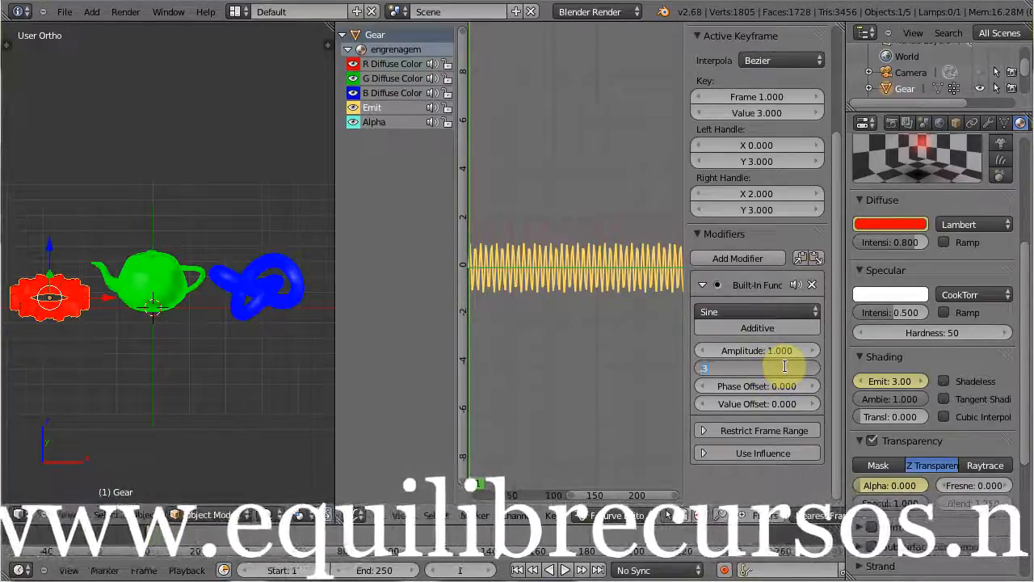
{"action": "key", "text": "Tab"}
{"action": "key", "text": "Tab"}
{"action": "type", "text": "1"}
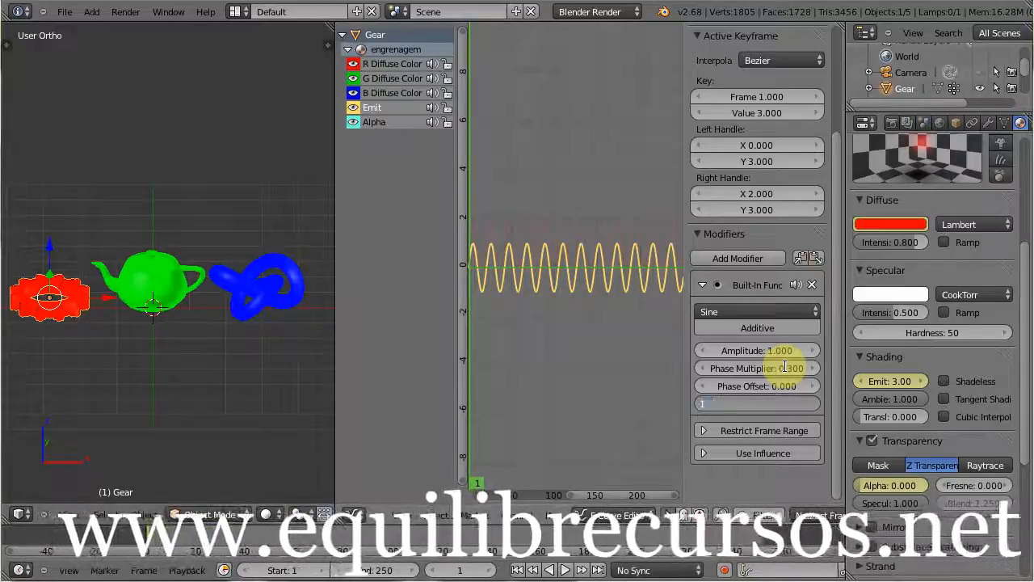
{"action": "key", "text": "Return"}
{"action": "left_click", "coordinate": [786, 367]}
{"action": "type", "text": "0.3"}
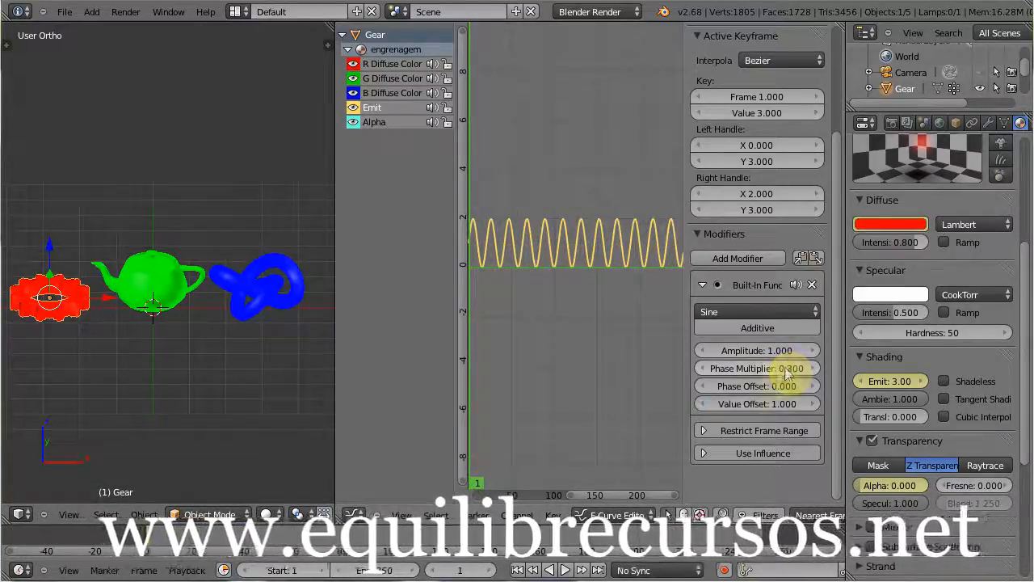
{"action": "key", "text": "Return"}
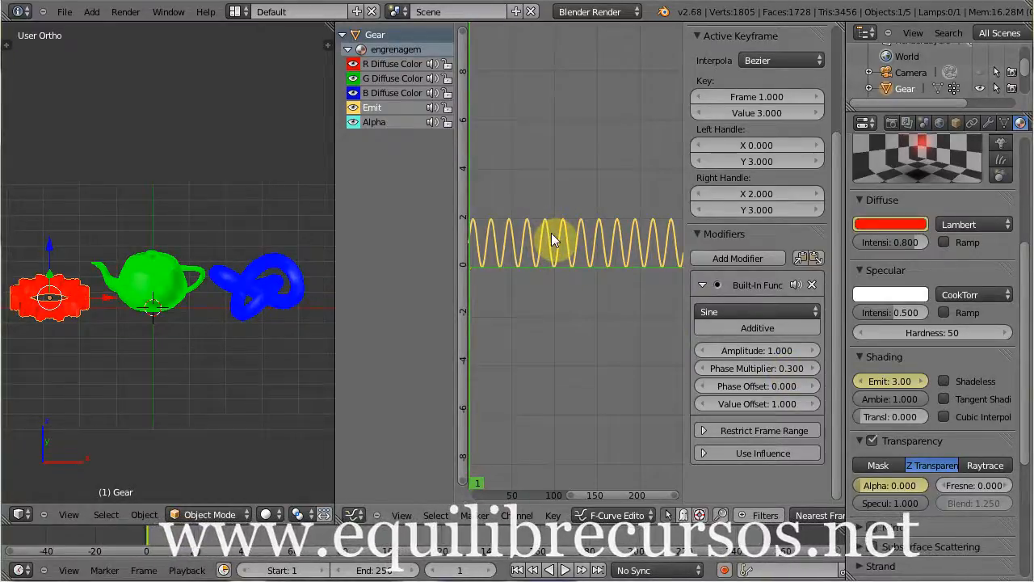
- Shift the gear's Emit wave by setting its modifier's Phase Offset to 2.240
{"action": "scroll", "coordinate": [552, 236], "scroll_direction": "up", "scroll_amount": 2}
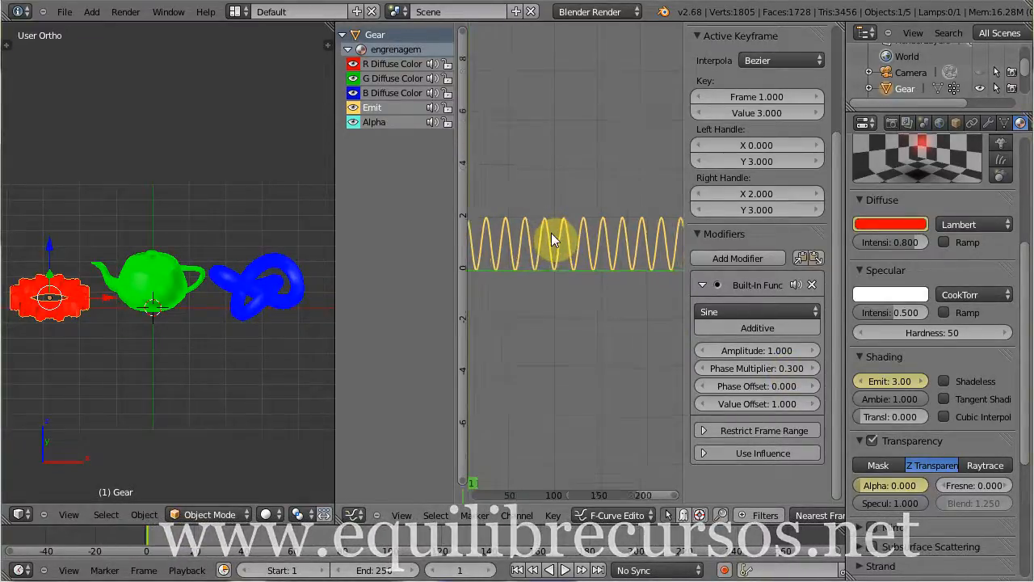
{"action": "scroll", "coordinate": [551, 236], "scroll_direction": "up", "scroll_amount": 2}
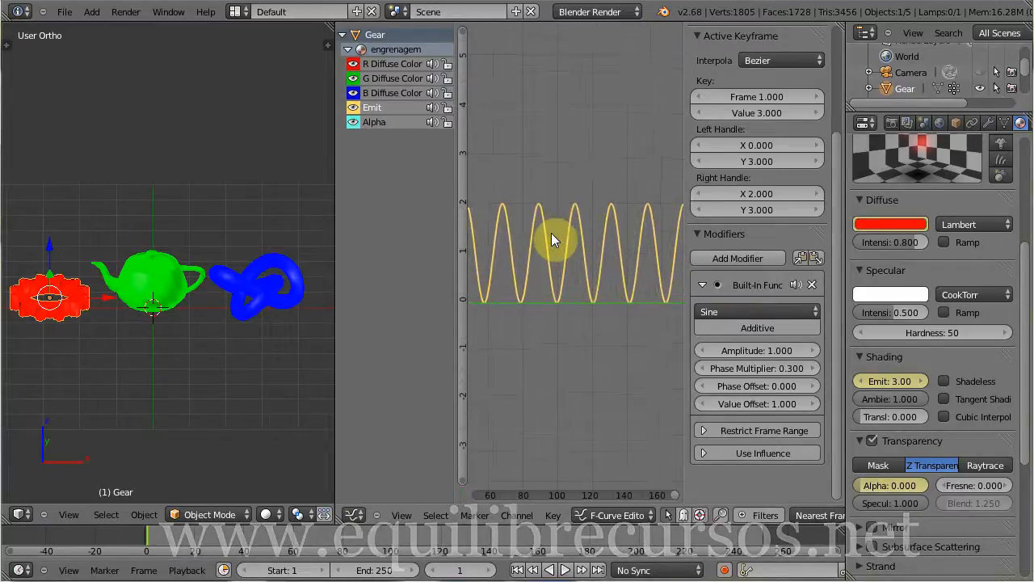
{"action": "scroll", "coordinate": [551, 236], "scroll_direction": "up", "scroll_amount": 1}
{"action": "scroll", "coordinate": [551, 236], "scroll_direction": "up", "scroll_amount": 4}
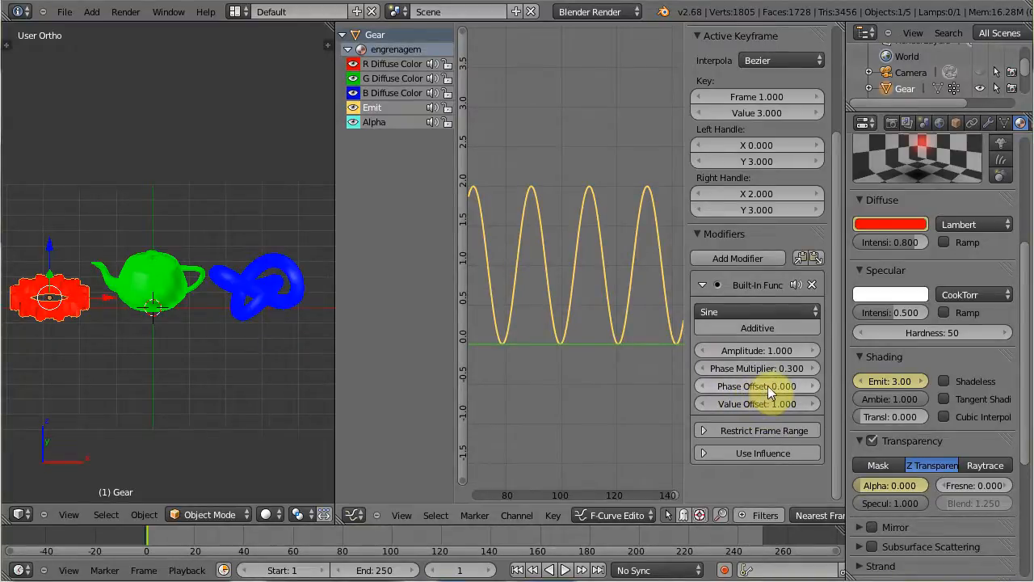
{"action": "left_click", "coordinate": [757, 384]}
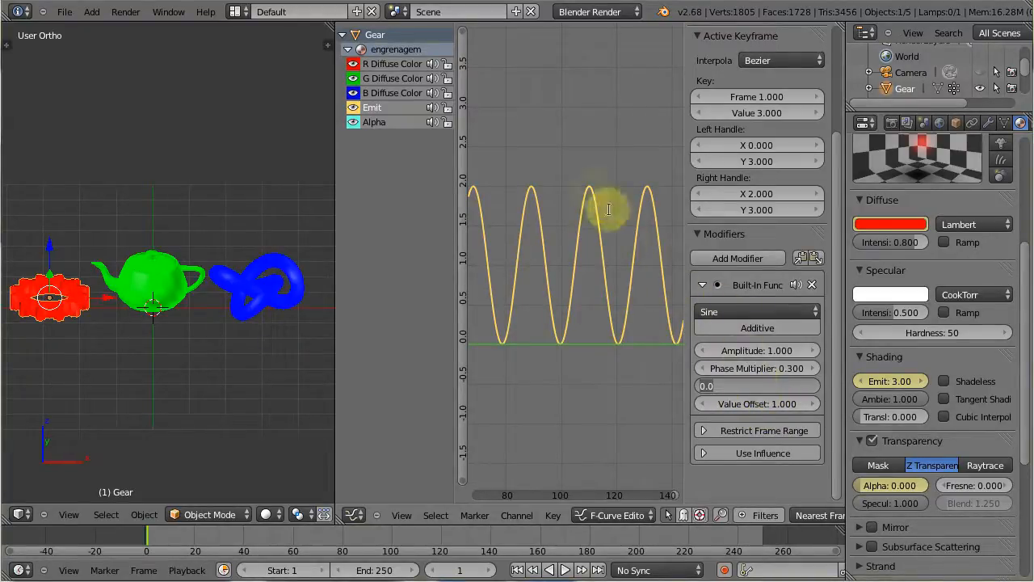
{"action": "type", "text": "1.59"}
{"action": "key", "text": "Return"}
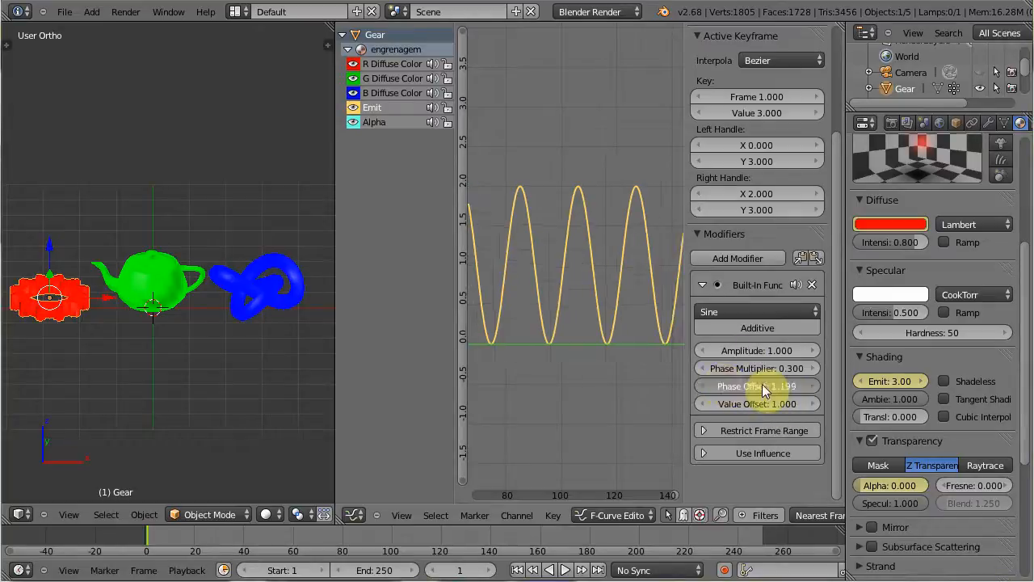
{"action": "left_click_drag", "start_coordinate": [763, 384], "coordinate": [764, 385]}
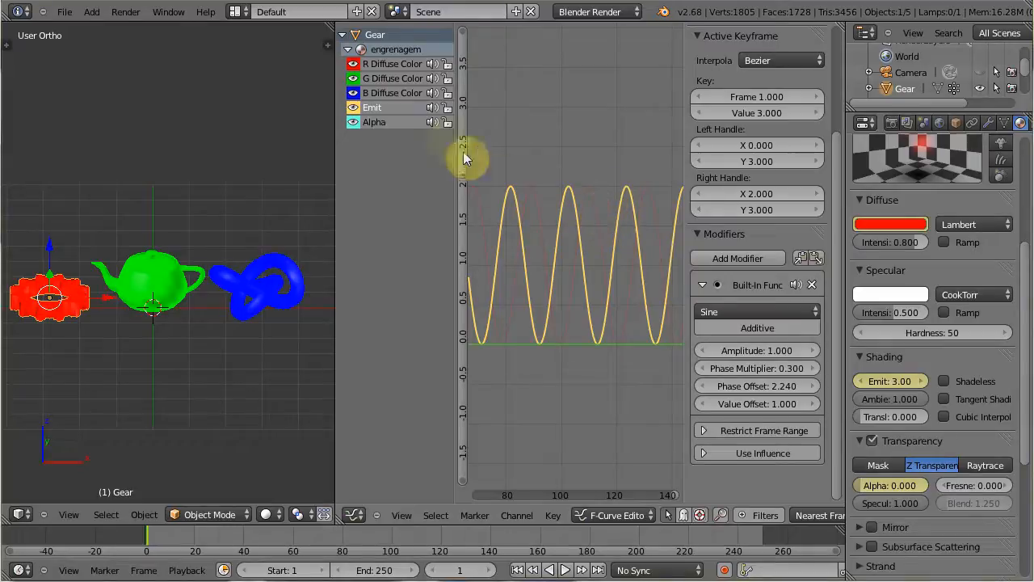
- Add a Built-In Function modifier to the gear's Alpha curve
{"action": "left_click", "coordinate": [371, 122]}
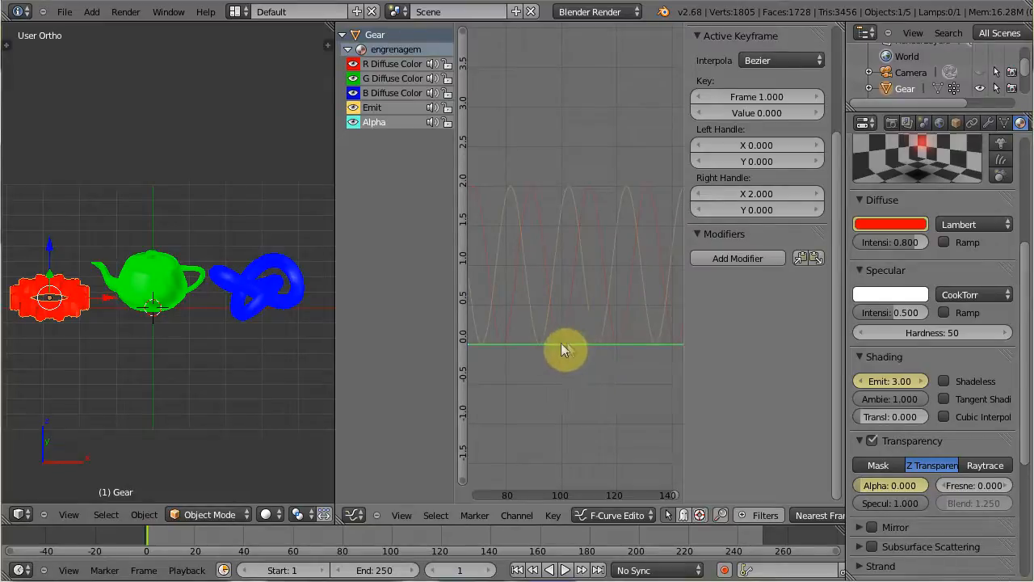
{"action": "left_click", "coordinate": [741, 257]}
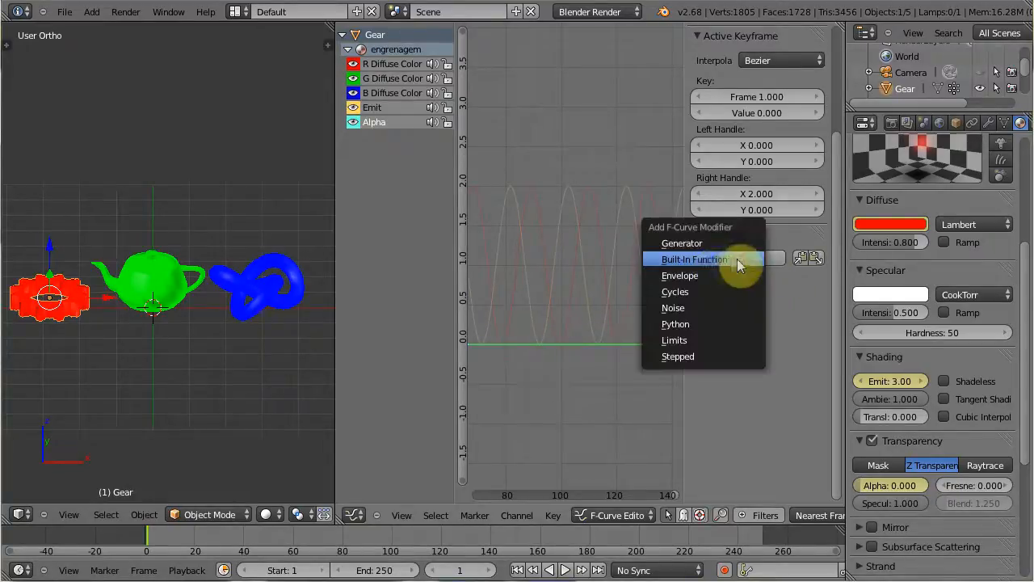
{"action": "left_click", "coordinate": [709, 258]}
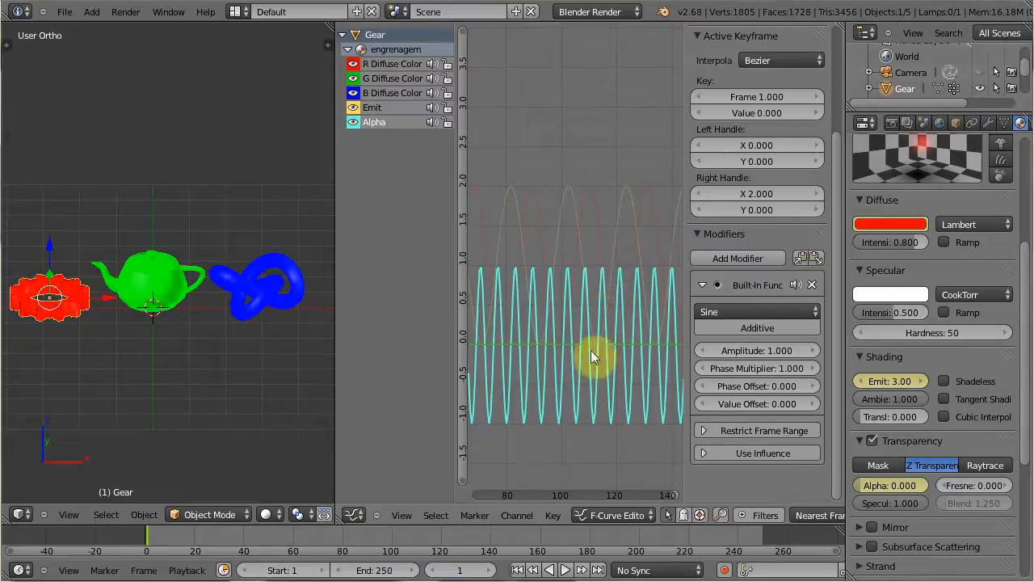
- Set the Alpha modifier's Phase Multiplier to 0.3, Value Offset to 1 and Phase Offset to -1.999
{"action": "left_click", "coordinate": [756, 367]}
{"action": "key", "text": "BackSpace"}
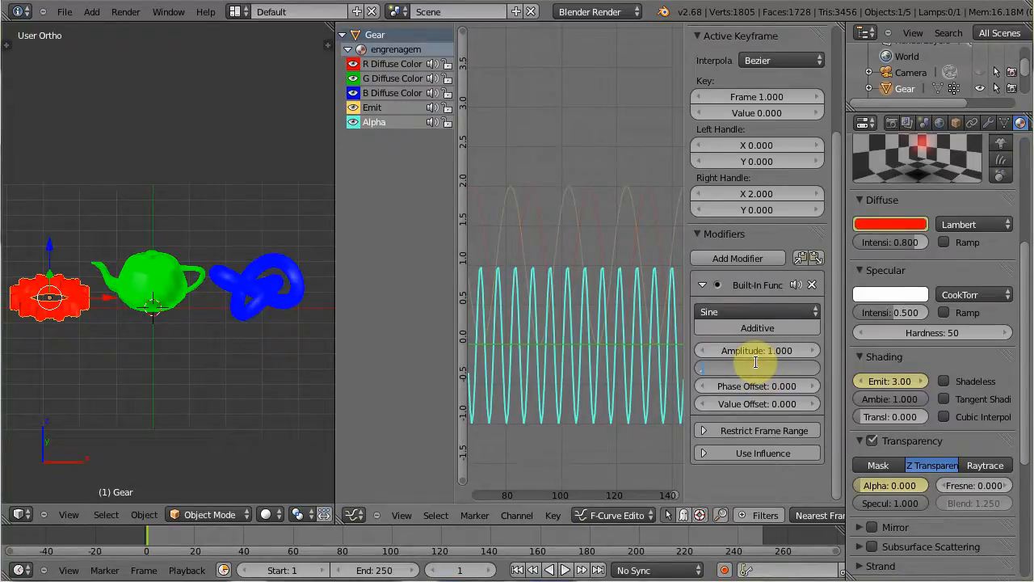
{"action": "type", "text": ".3"}
{"action": "key", "text": "Return"}
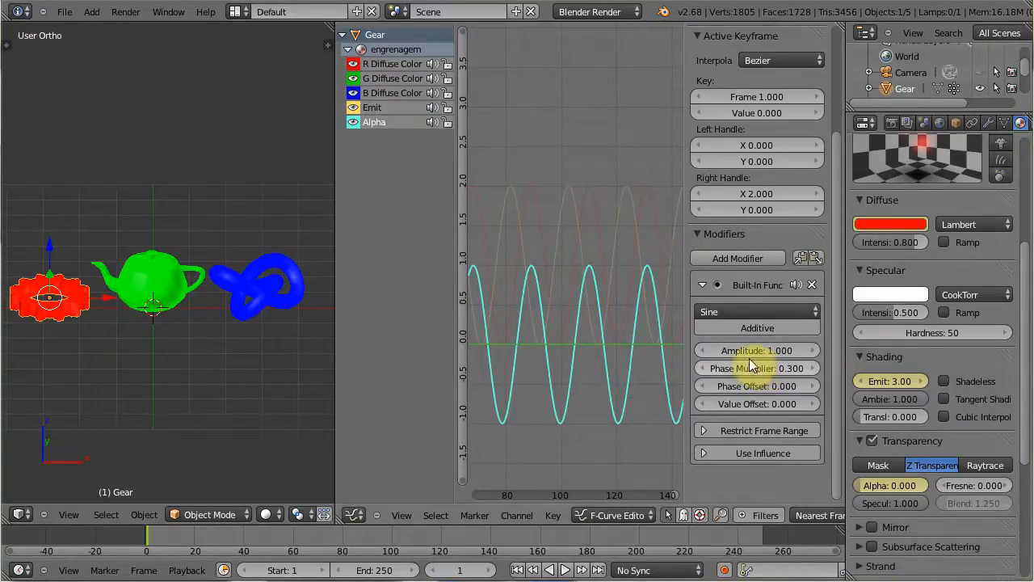
{"action": "left_click", "coordinate": [766, 403]}
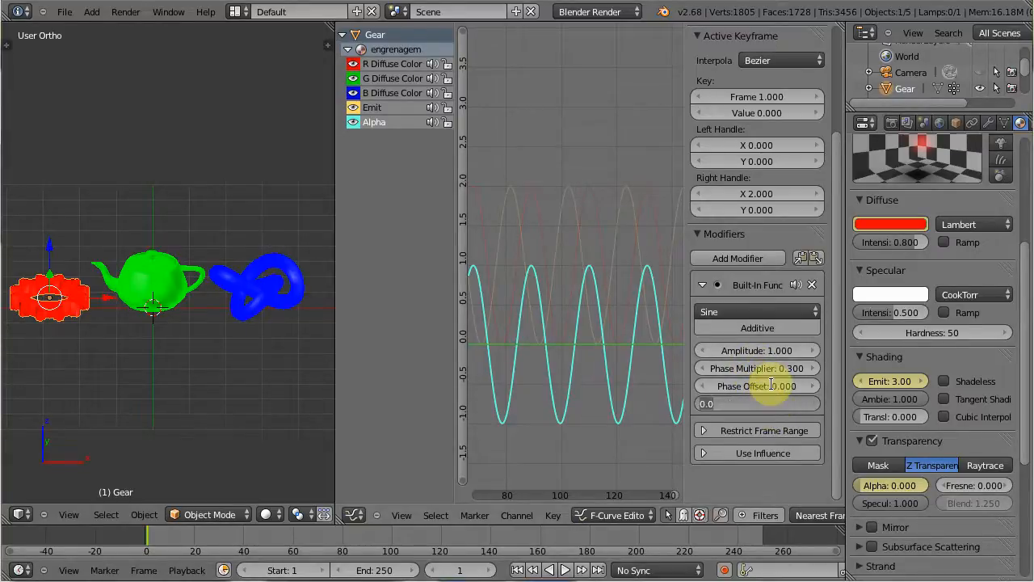
{"action": "type", "text": "1"}
{"action": "key", "text": "Return"}
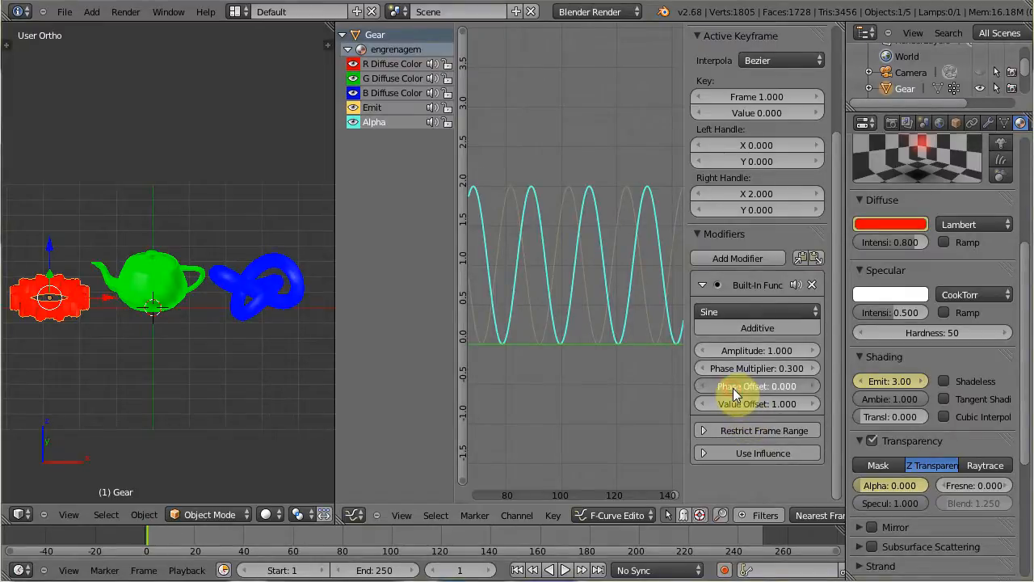
{"action": "left_click_drag", "start_coordinate": [733, 388], "coordinate": [779, 394]}
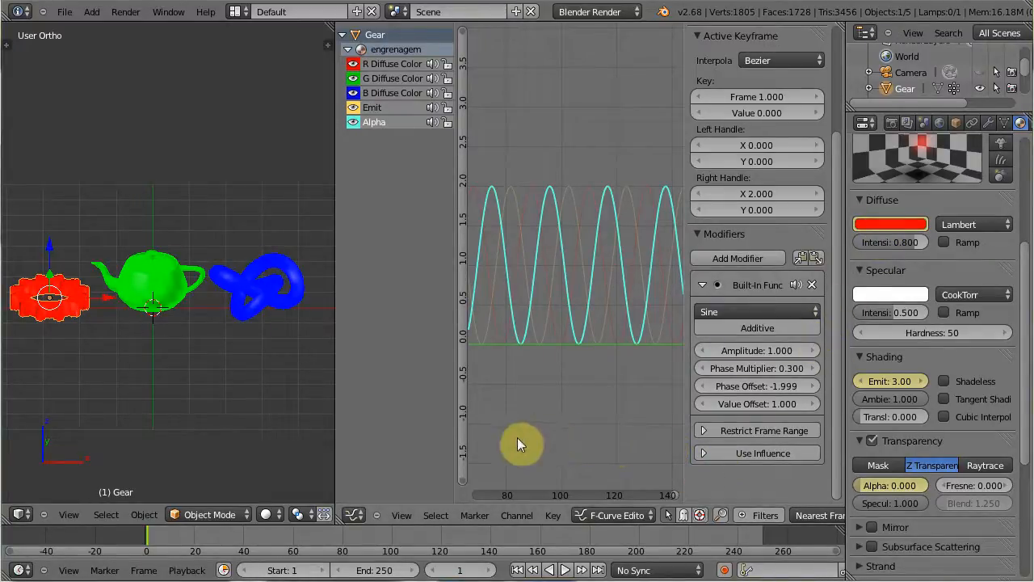
- Play the animation while trying a Phase Multiplier of 0.1 on the gear's Alpha curve, stop playback and return to frame 1
{"action": "key", "text": "alt+a"}
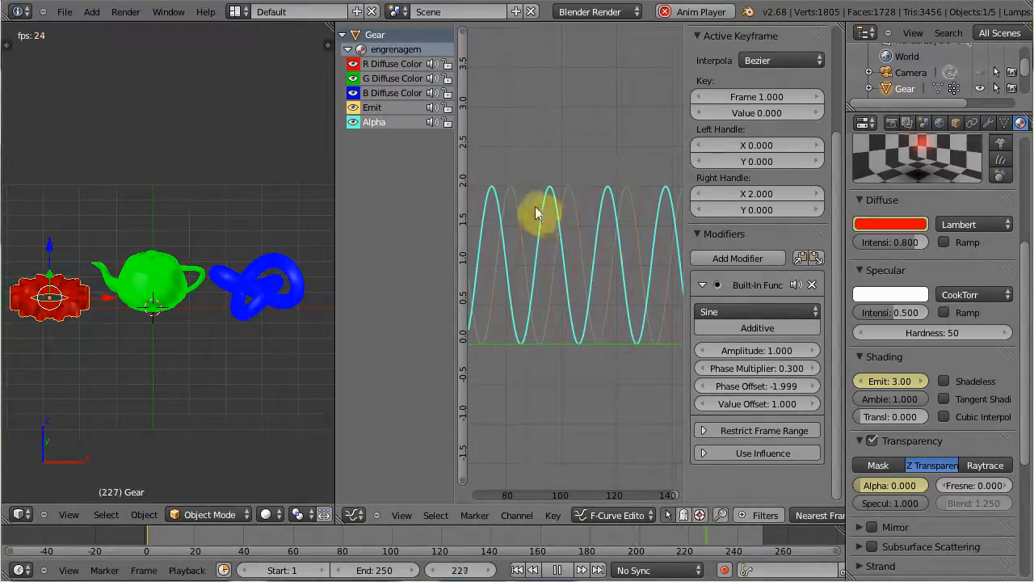
{"action": "left_click", "coordinate": [769, 367]}
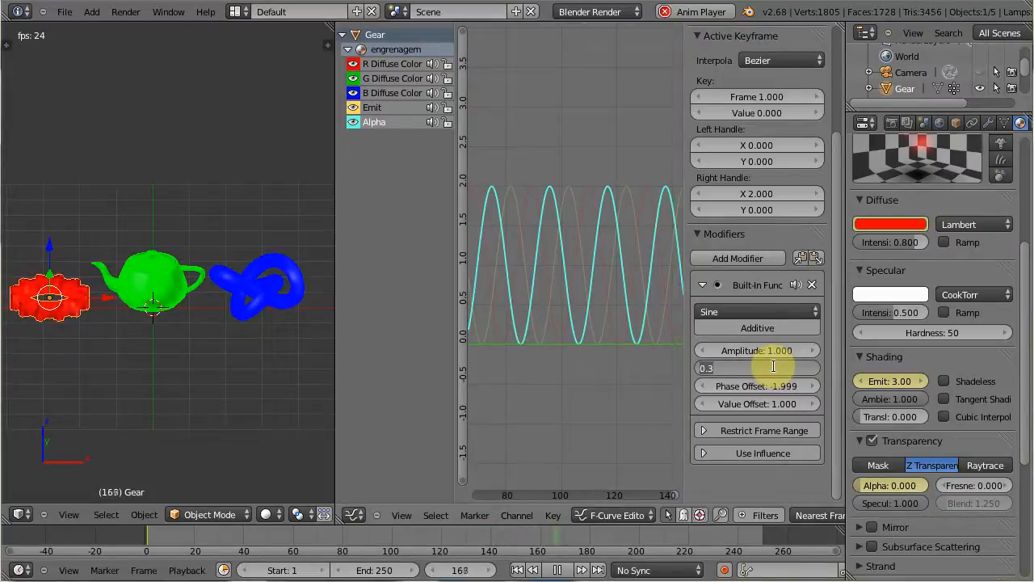
{"action": "type", "text": "0.1"}
{"action": "key", "text": "Return"}
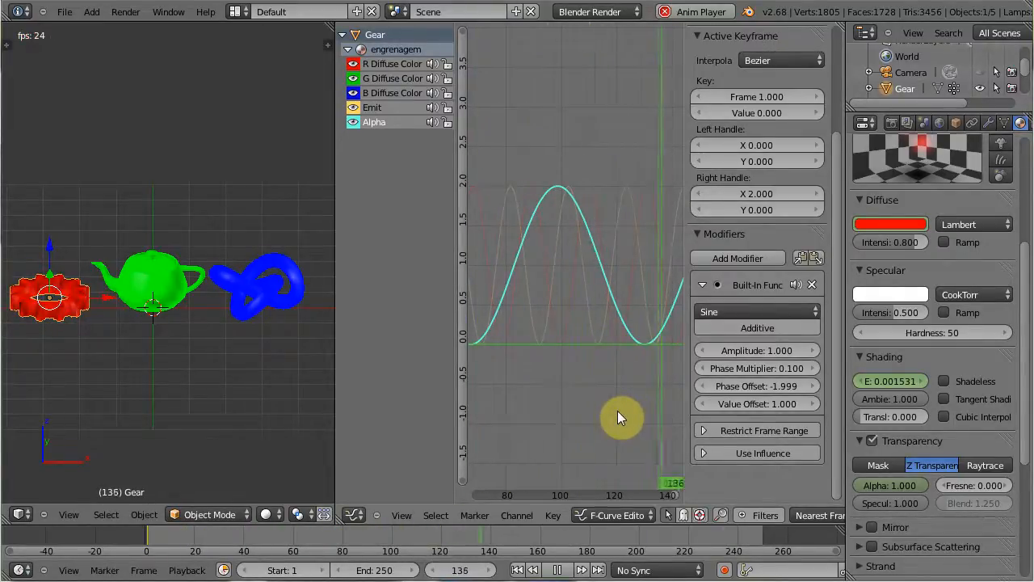
{"action": "key", "text": "alt+a"}
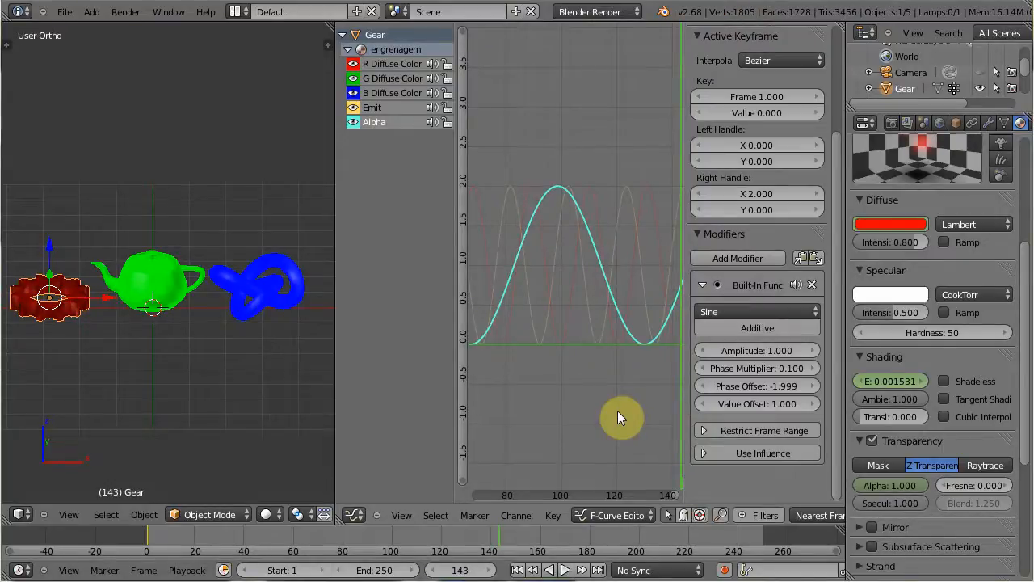
{"action": "key", "text": "shift+Left"}
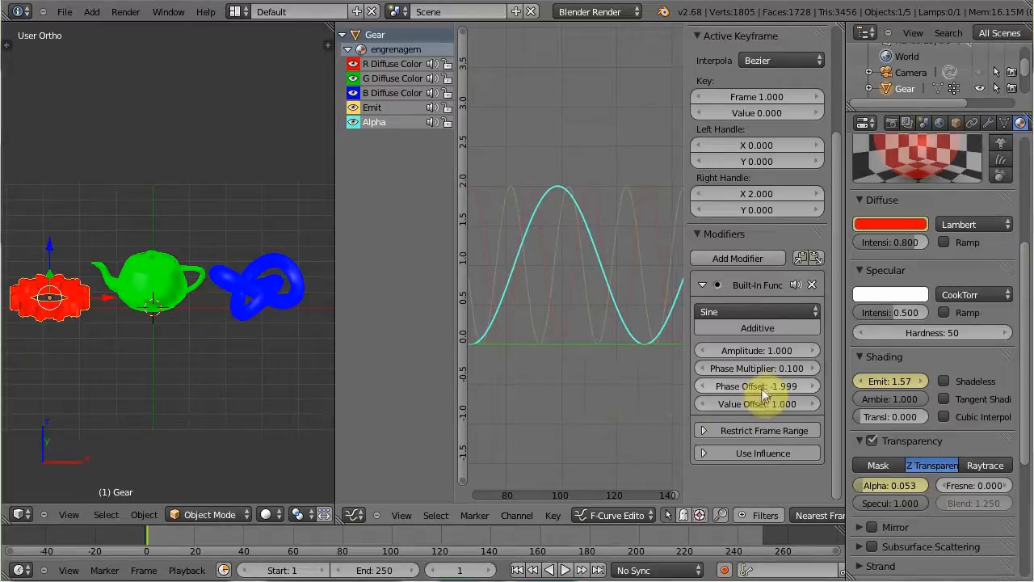
- Restore the Alpha modifier's Phase Multiplier to 0.3
{"action": "left_click", "coordinate": [777, 369]}
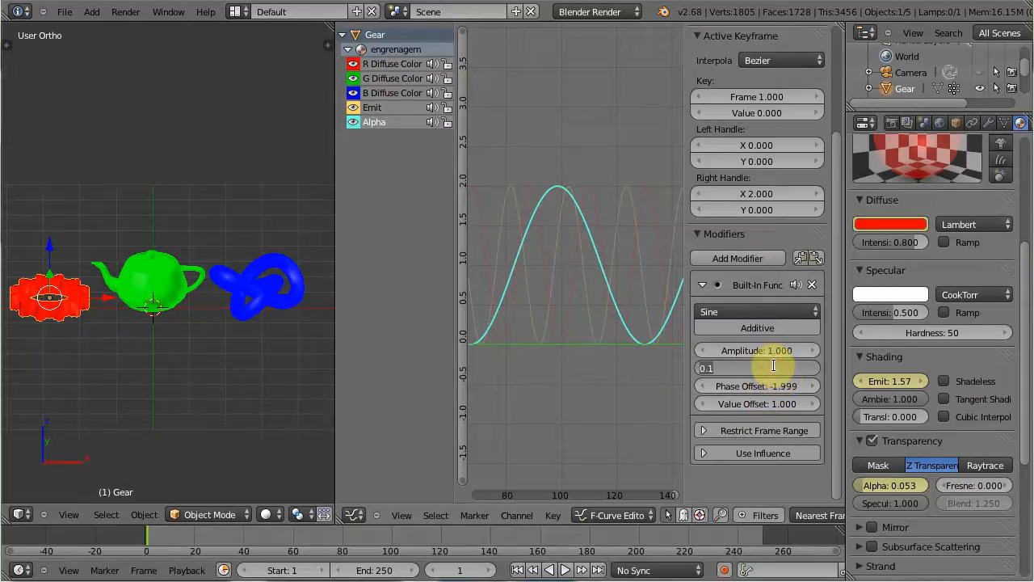
{"action": "key", "text": "BackSpace"}
{"action": "key", "text": "Return"}
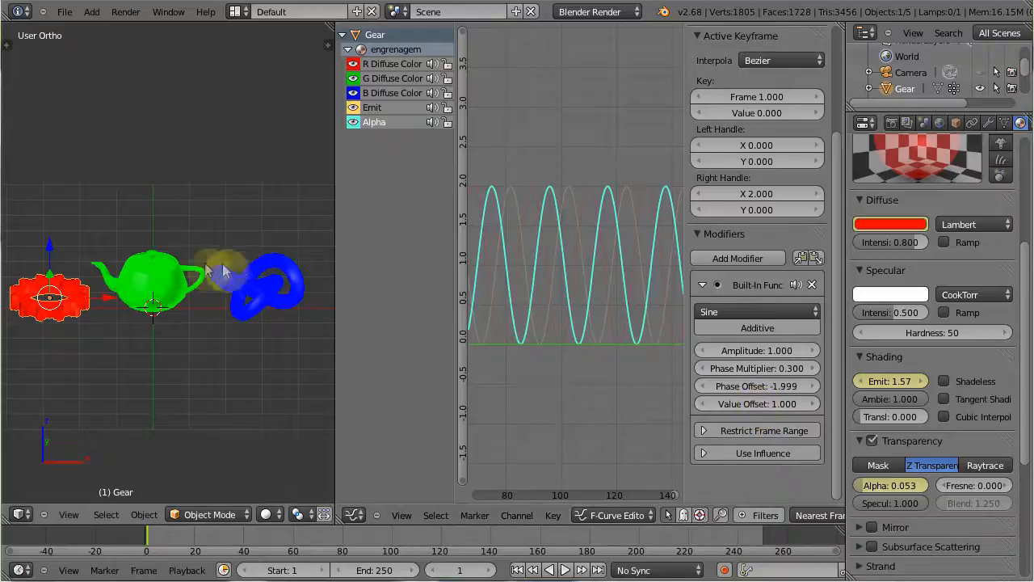
- Select the teapot and add a Built-In Function modifier to its material's G Diffuse Color curve
{"action": "right_click", "coordinate": [152, 276]}
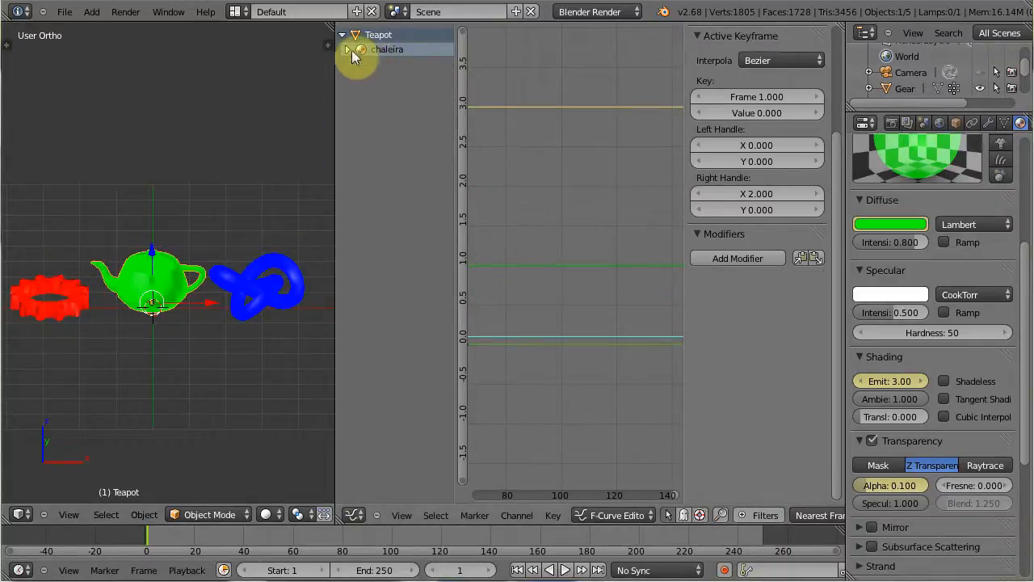
{"action": "left_click", "coordinate": [347, 49]}
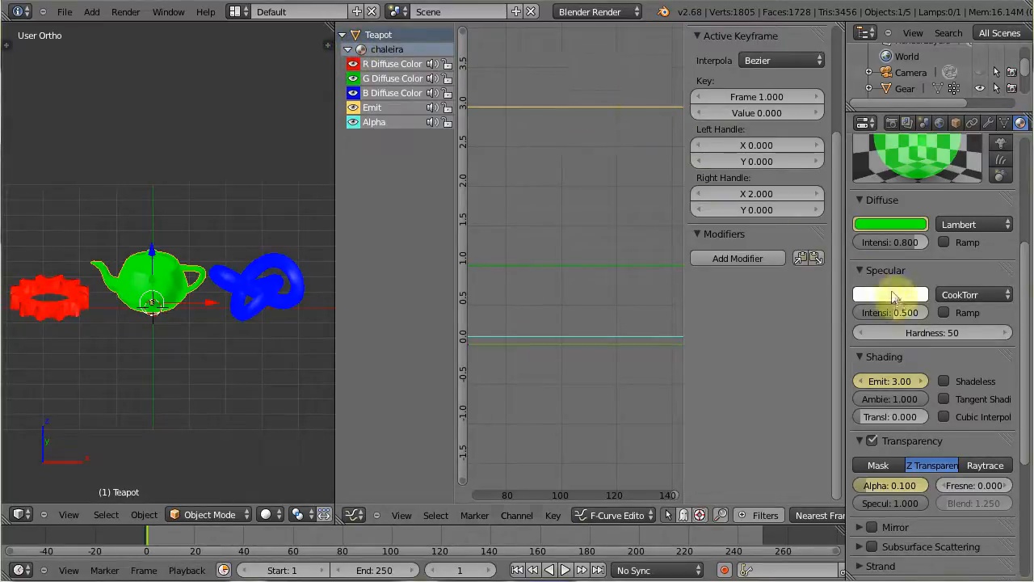
{"action": "right_click", "coordinate": [885, 381]}
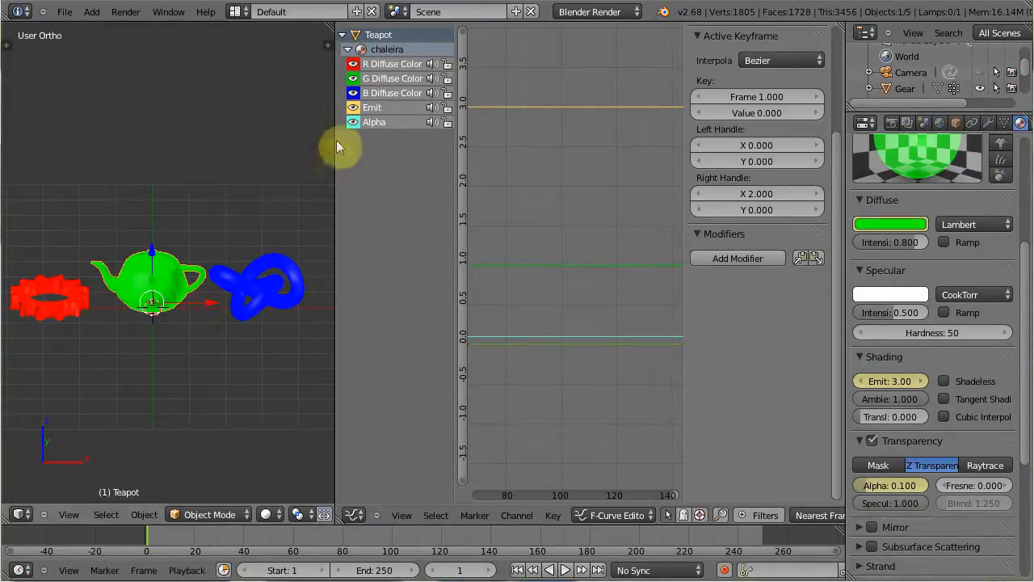
{"action": "left_click", "coordinate": [394, 76]}
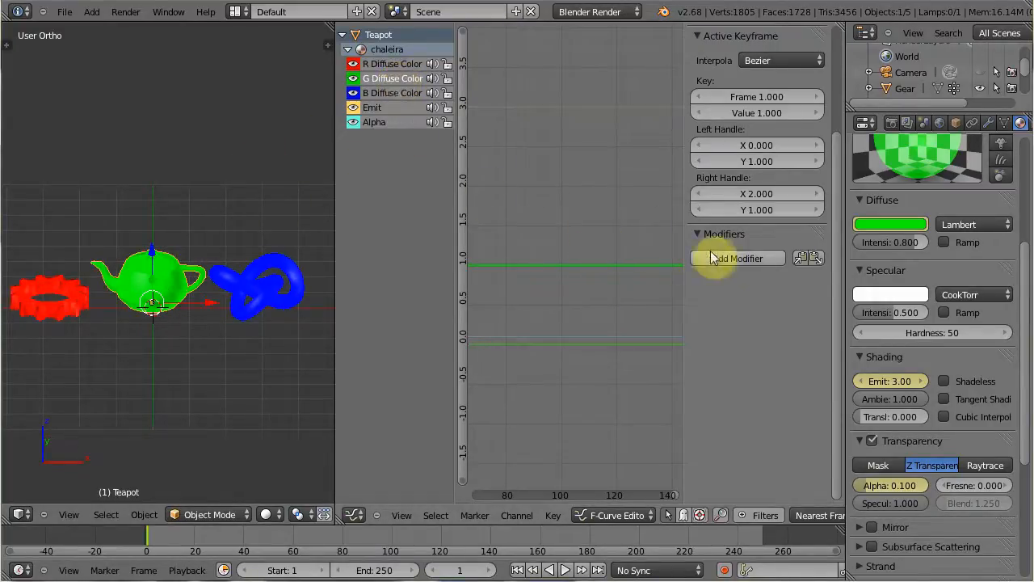
{"action": "left_click", "coordinate": [730, 256]}
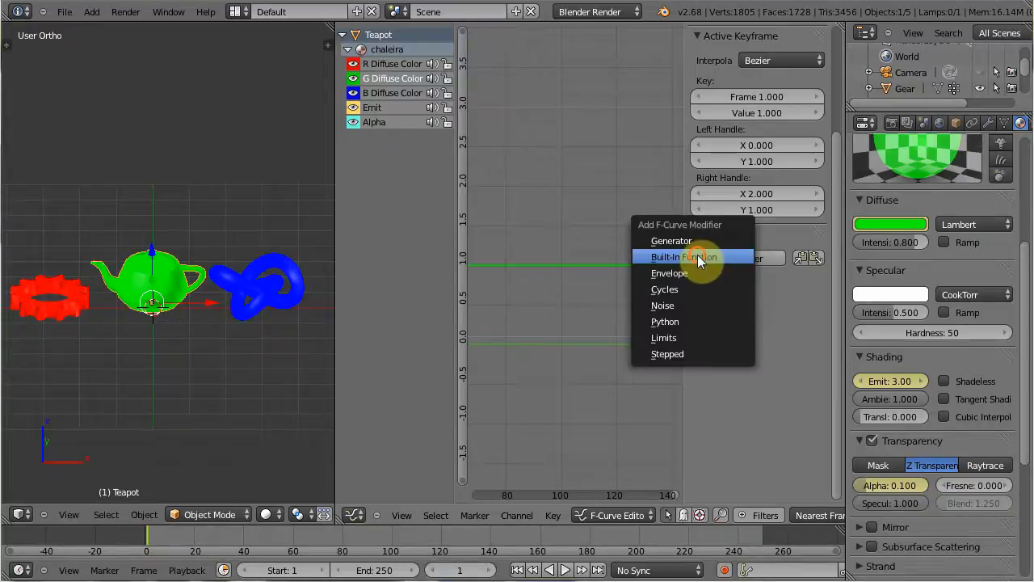
{"action": "left_click", "coordinate": [697, 255]}
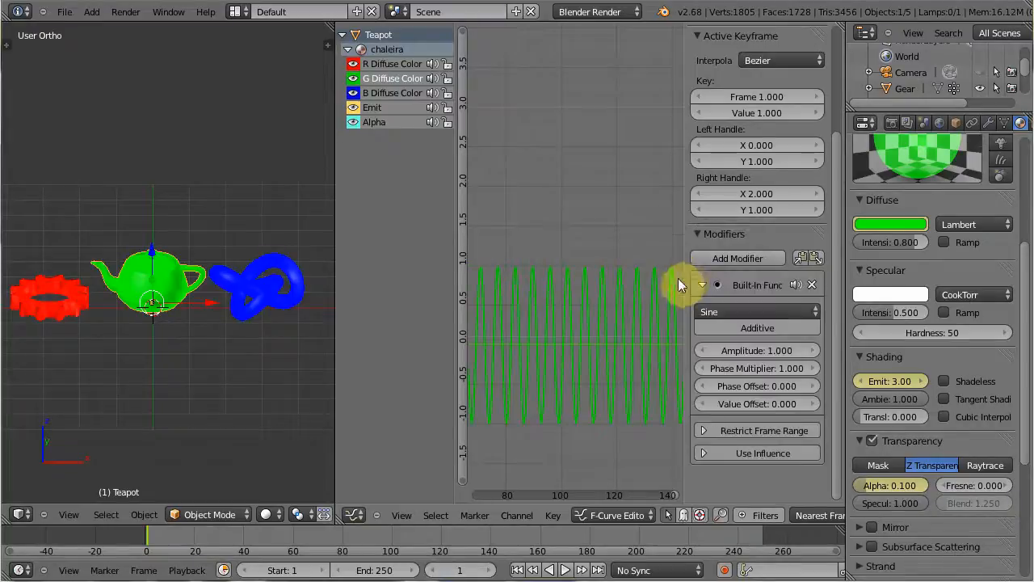
- Set the G Diffuse Color modifier's Phase Multiplier to 0.3 and Value Offset to 1
{"action": "left_click", "coordinate": [760, 370]}
{"action": "key", "text": "BackSpace"}
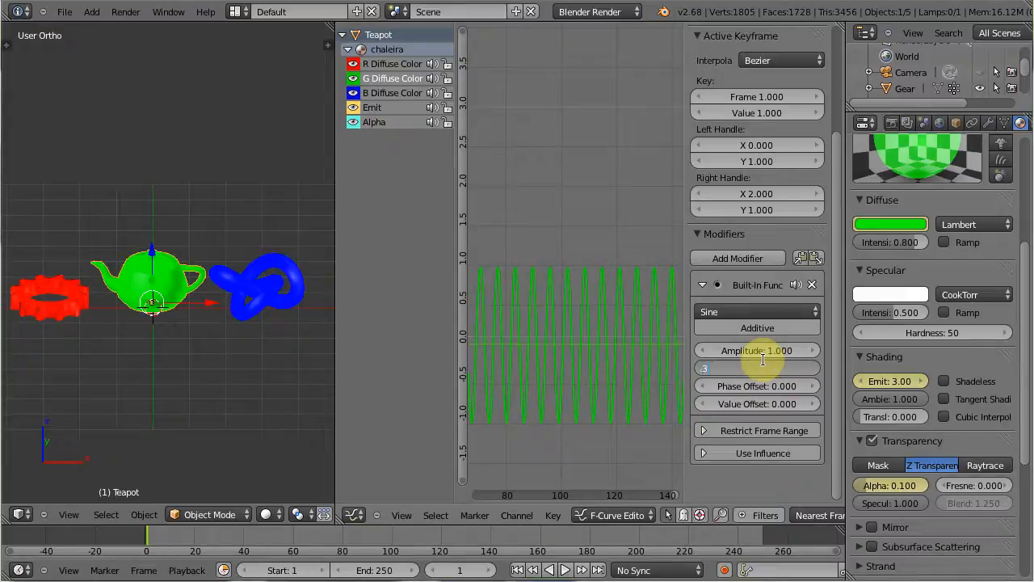
{"action": "type", "text": ".3"}
{"action": "key", "text": "Tab"}
{"action": "key", "text": "Tab"}
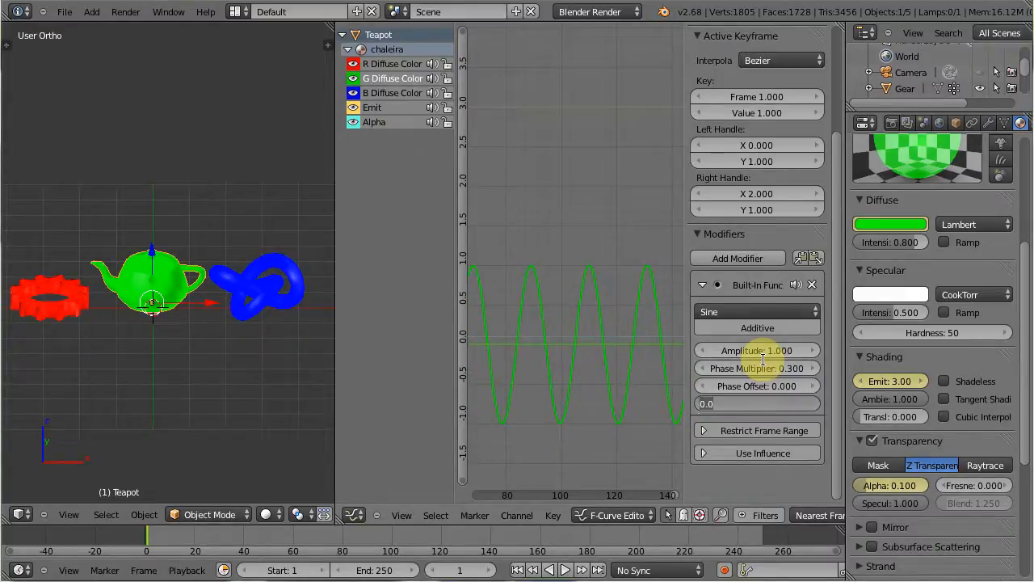
{"action": "key", "text": "Return"}
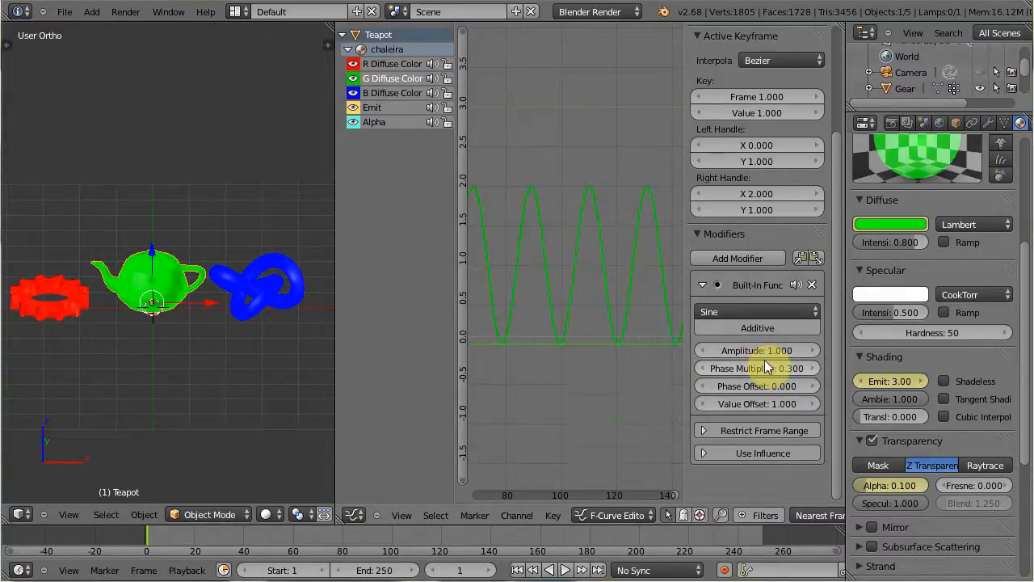
- Add a Built-In Function modifier to the teapot's Emit curve with Phase Multiplier 0.3 and Value Offset 1
{"action": "left_click", "coordinate": [373, 107]}
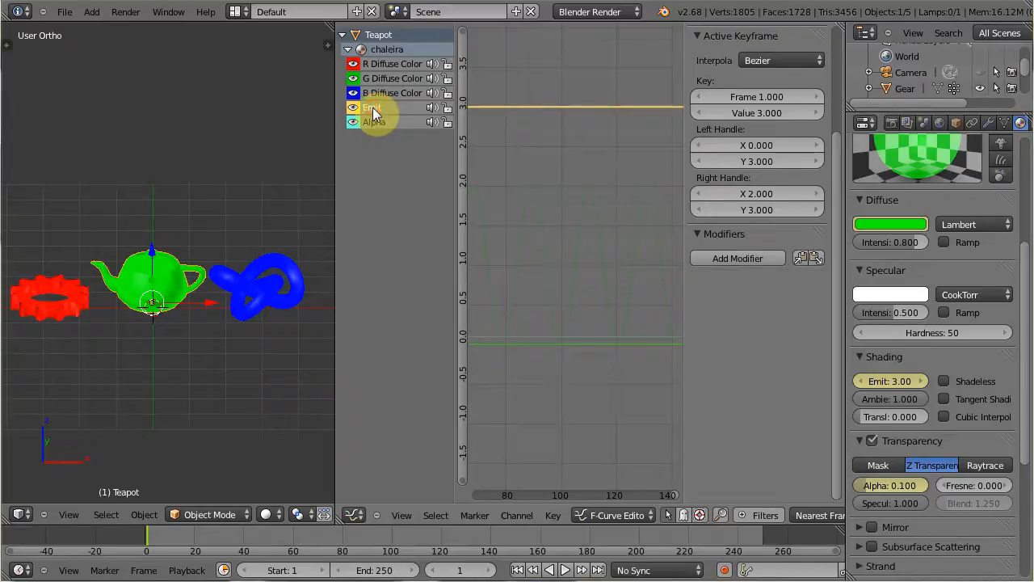
{"action": "left_click", "coordinate": [759, 260]}
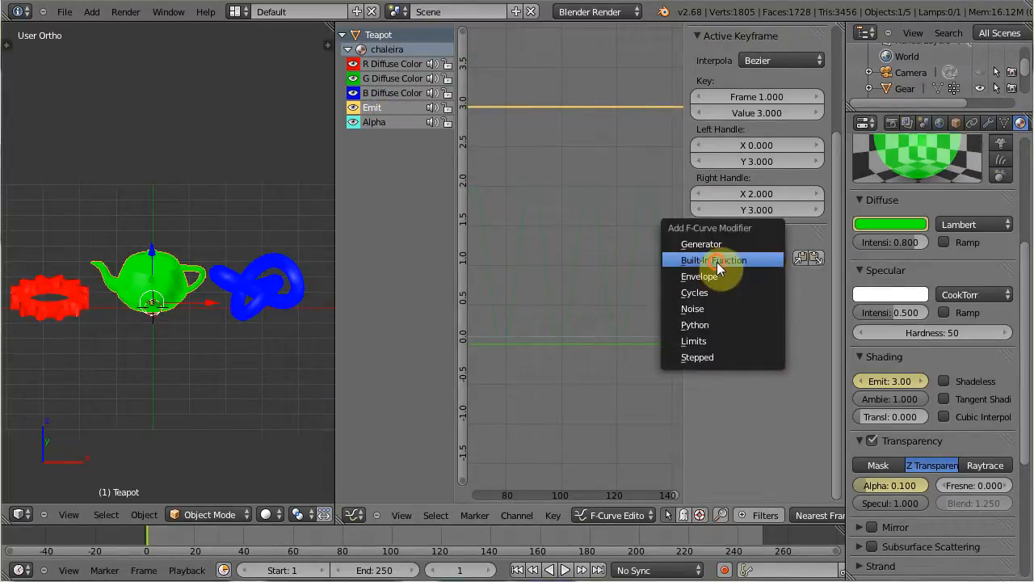
{"action": "left_click", "coordinate": [717, 260]}
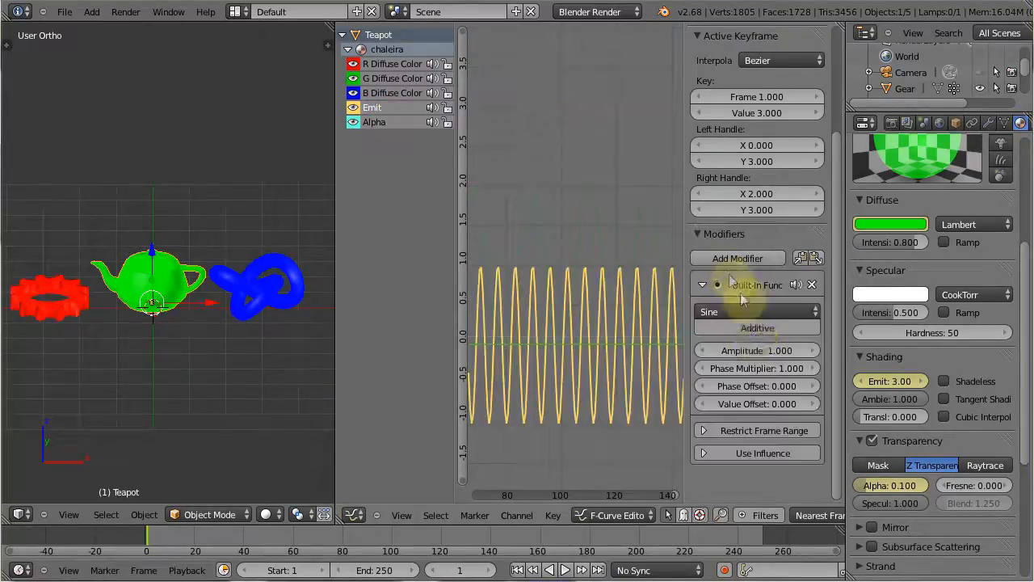
{"action": "left_click", "coordinate": [760, 368]}
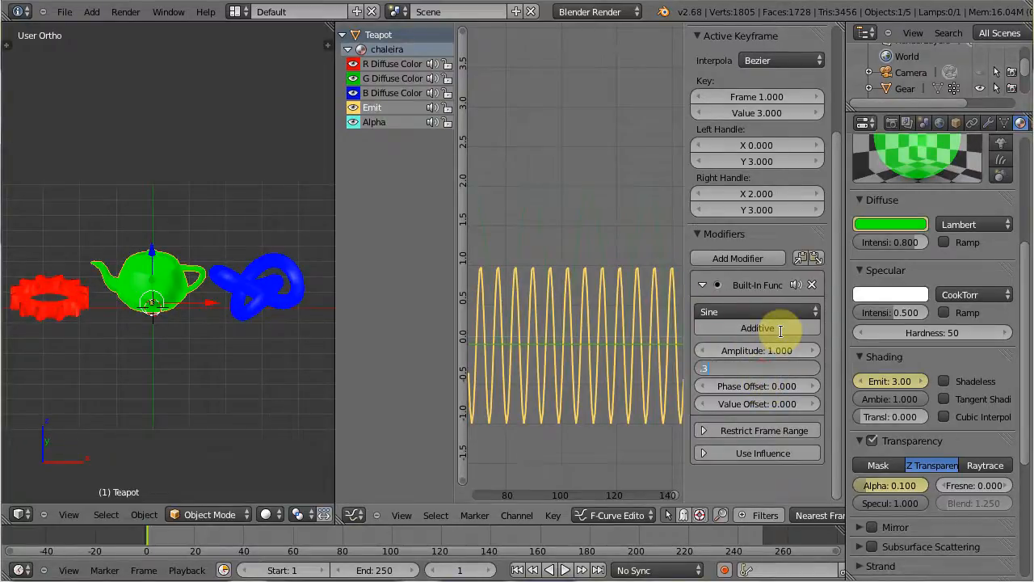
{"action": "type", "text": ".3"}
{"action": "key", "text": "Tab"}
{"action": "key", "text": "Tab"}
{"action": "key", "text": "Return"}
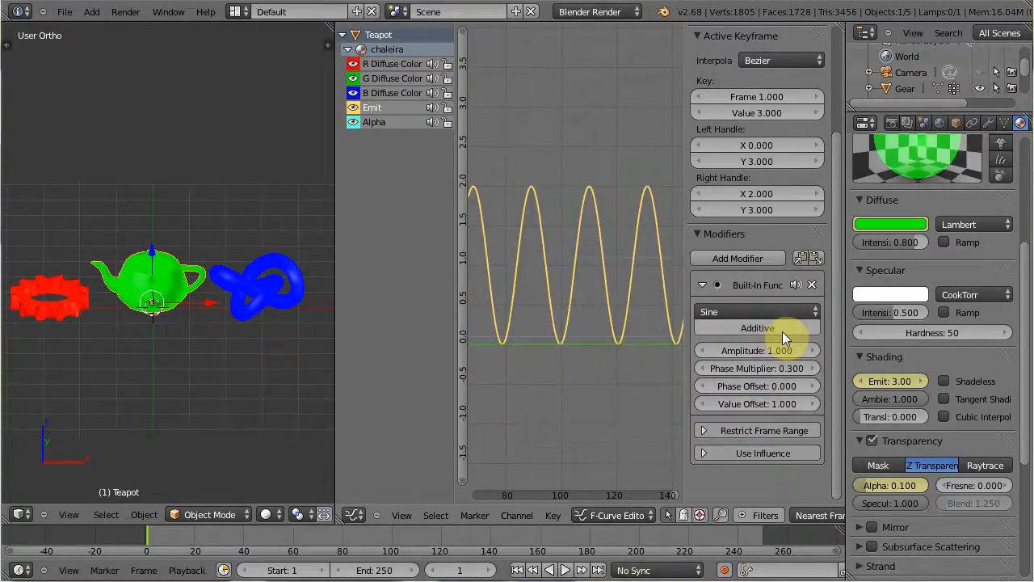
- Add a Built-In Function modifier to the teapot's Alpha curve with Phase Multiplier 0.3 and Value Offset 1
{"action": "left_click", "coordinate": [374, 121]}
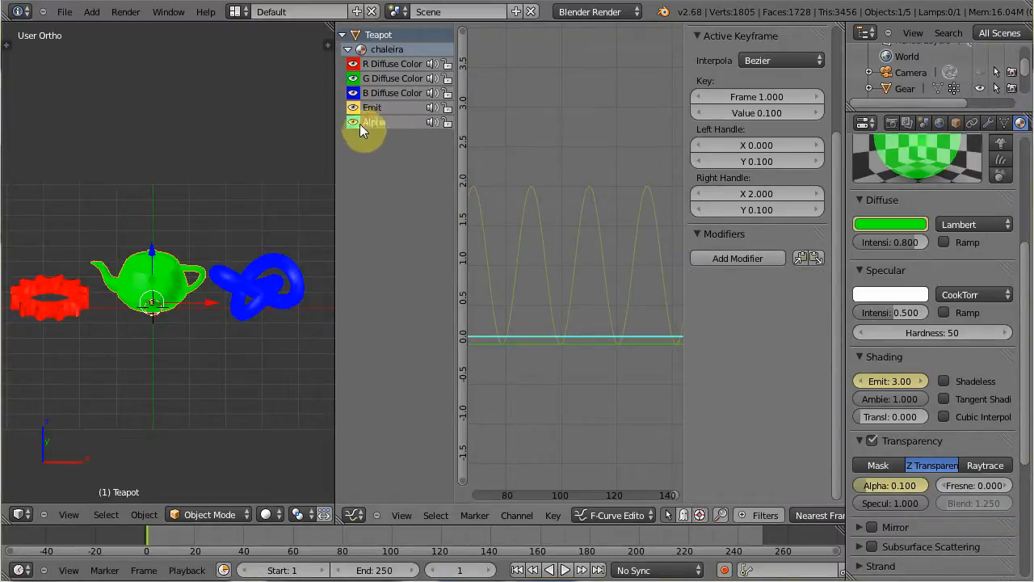
{"action": "left_click", "coordinate": [736, 255]}
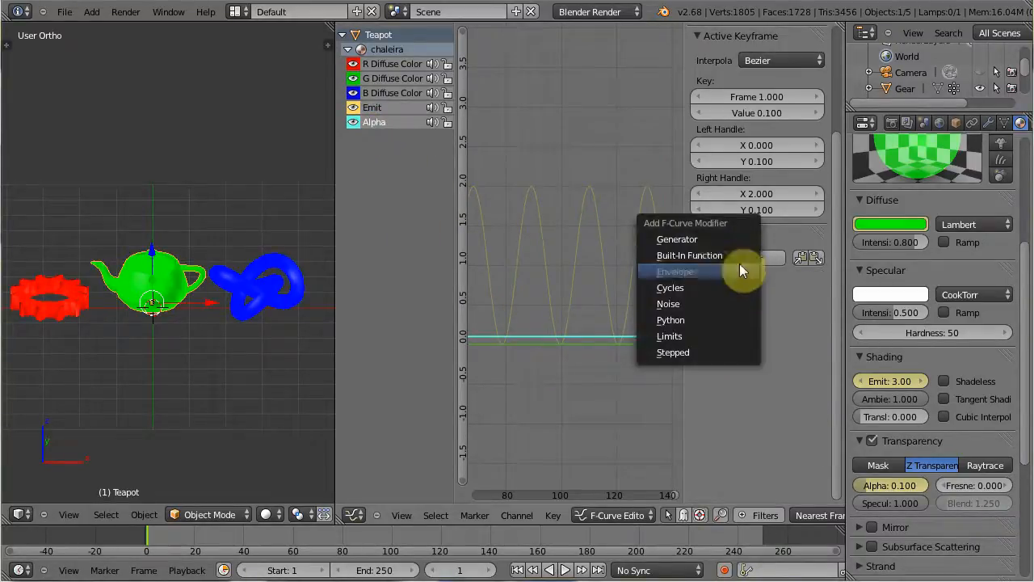
{"action": "left_click", "coordinate": [693, 255]}
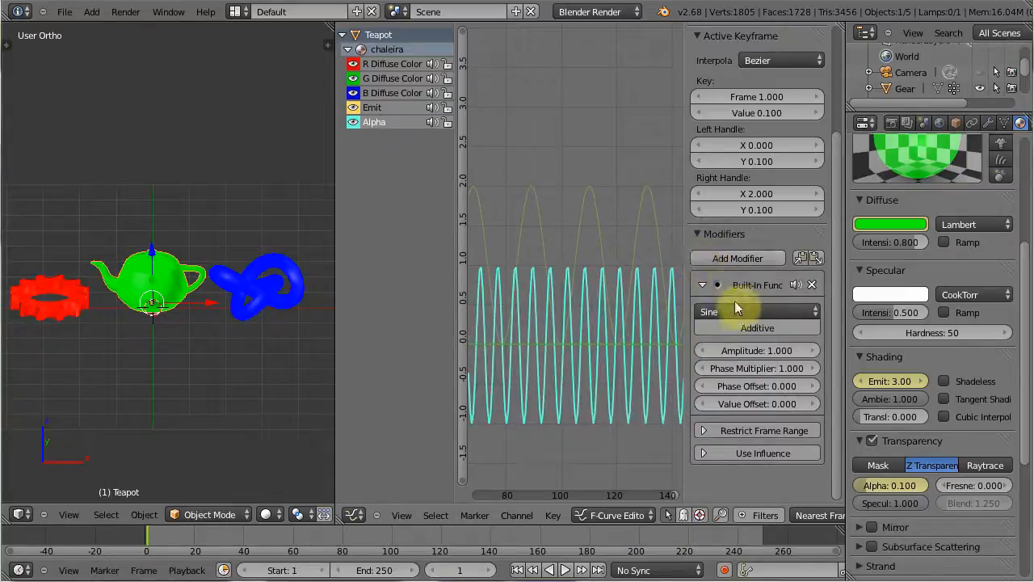
{"action": "left_click", "coordinate": [753, 366]}
{"action": "type", "text": ".3"}
{"action": "key", "text": "Tab"}
{"action": "key", "text": "Tab"}
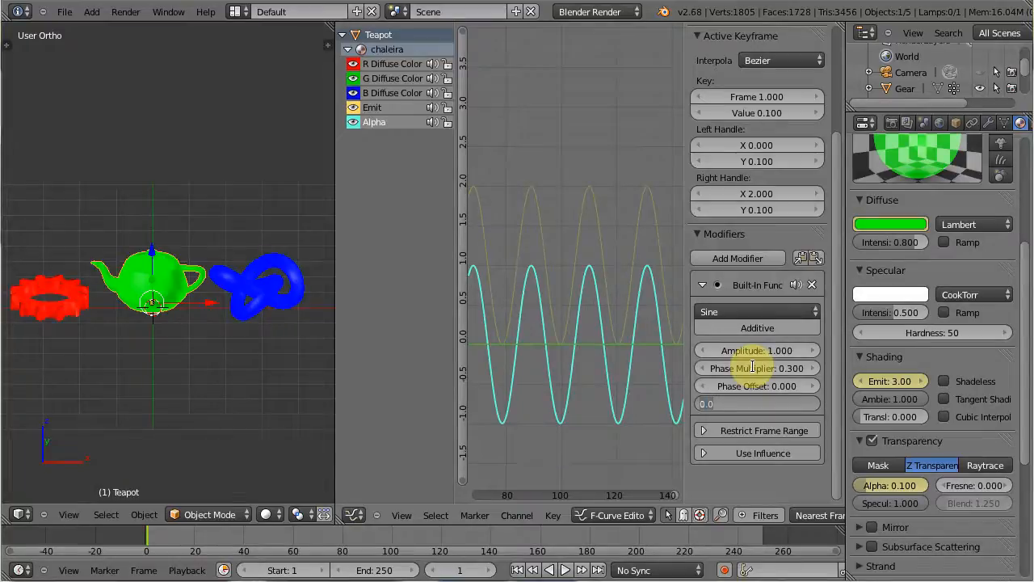
{"action": "type", "text": "1"}
{"action": "key", "text": "Return"}
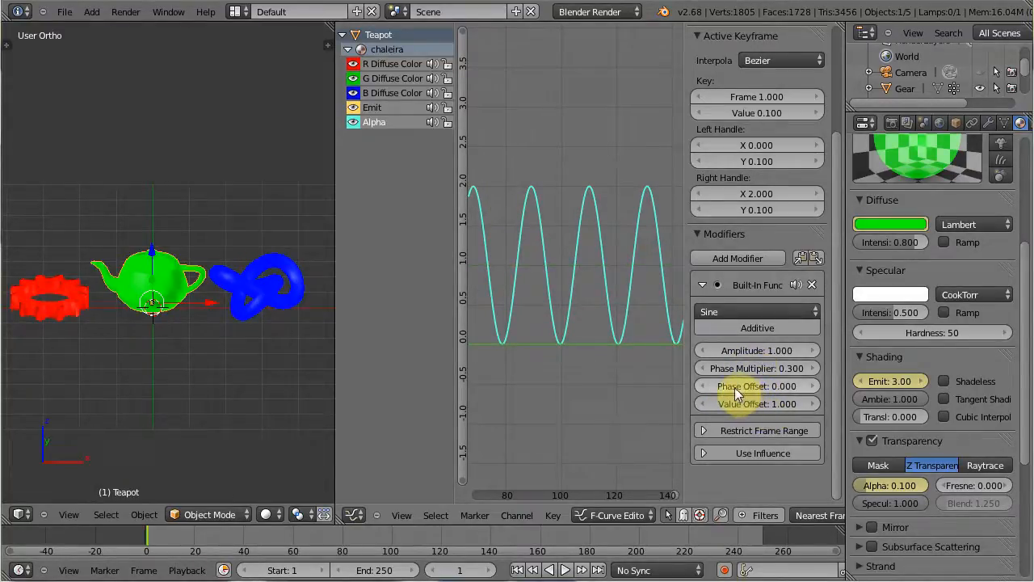
- Set the modifier's Phase Offset to 2.880 on the teapot's Alpha curve and to -1.921 on its Emit curve
{"action": "left_click", "coordinate": [736, 387]}
{"action": "left_click_drag", "start_coordinate": [738, 386], "coordinate": [750, 386]}
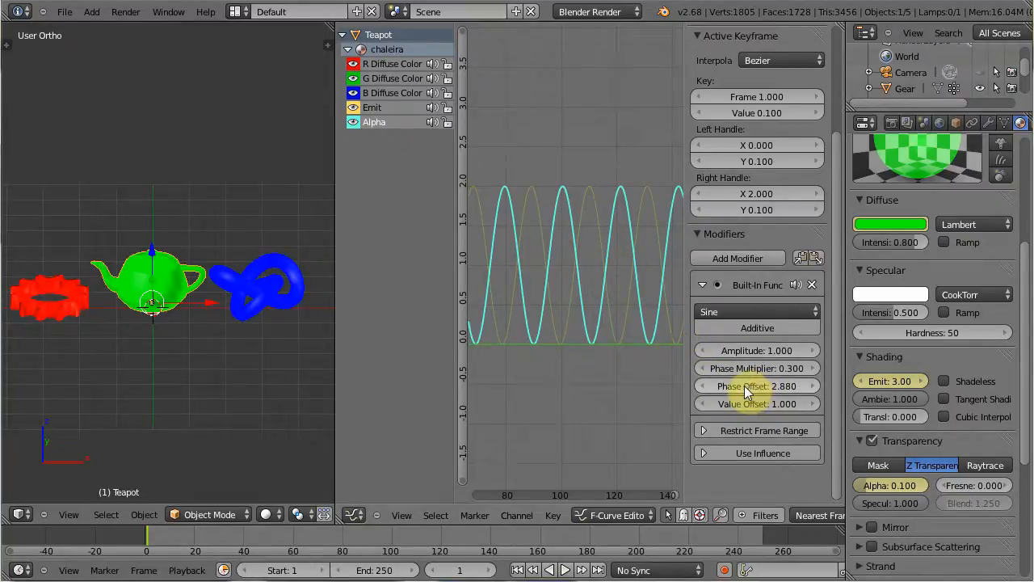
{"action": "left_click", "coordinate": [372, 107]}
{"action": "left_click_drag", "start_coordinate": [749, 385], "coordinate": [154, 349]}
- Play the animation to check the teapot's blinking, stop playback and return to frame 1
{"action": "key", "text": "alt+a"}
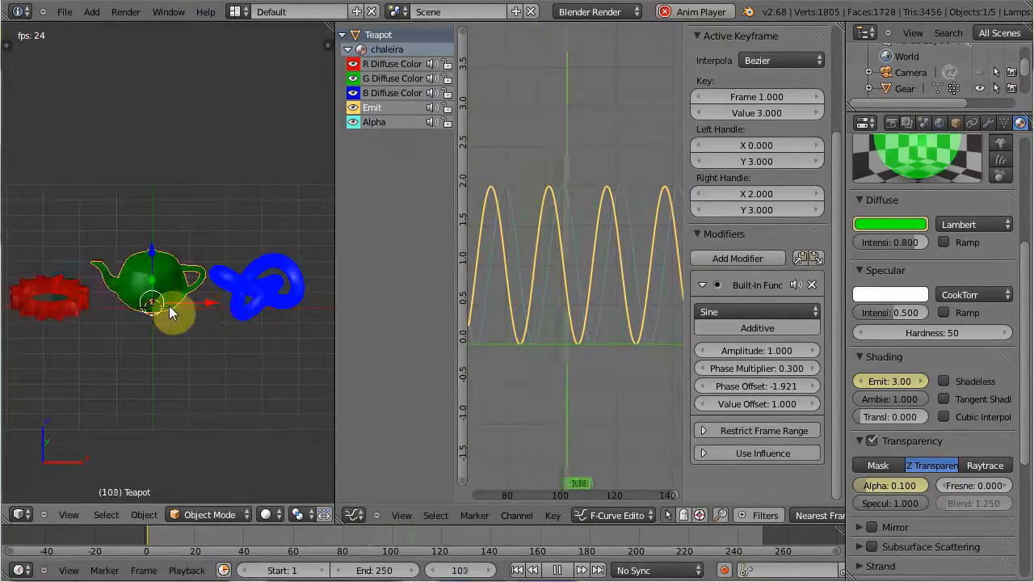
{"action": "key", "text": "alt+a"}
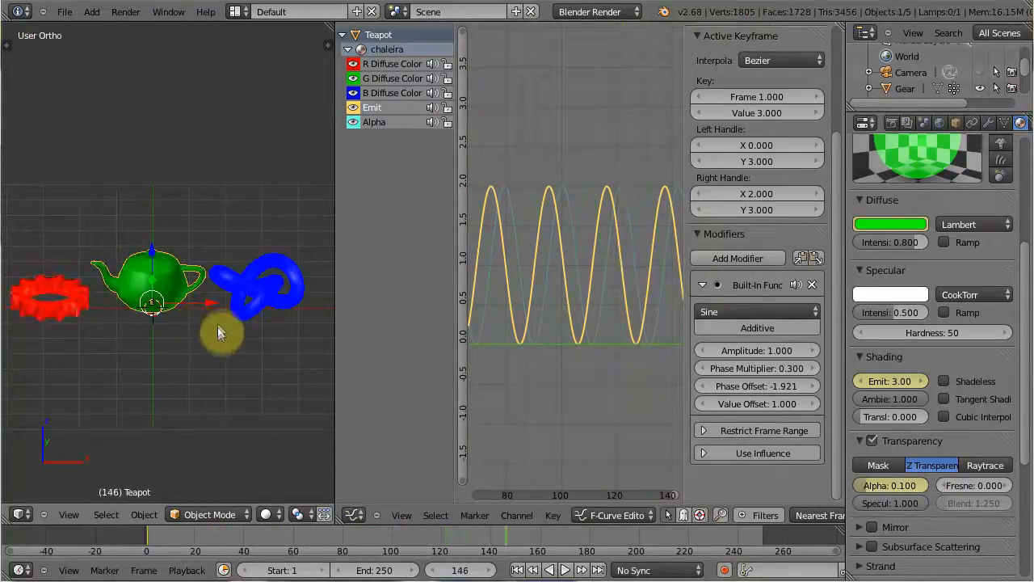
{"action": "key", "text": "shift+Left"}
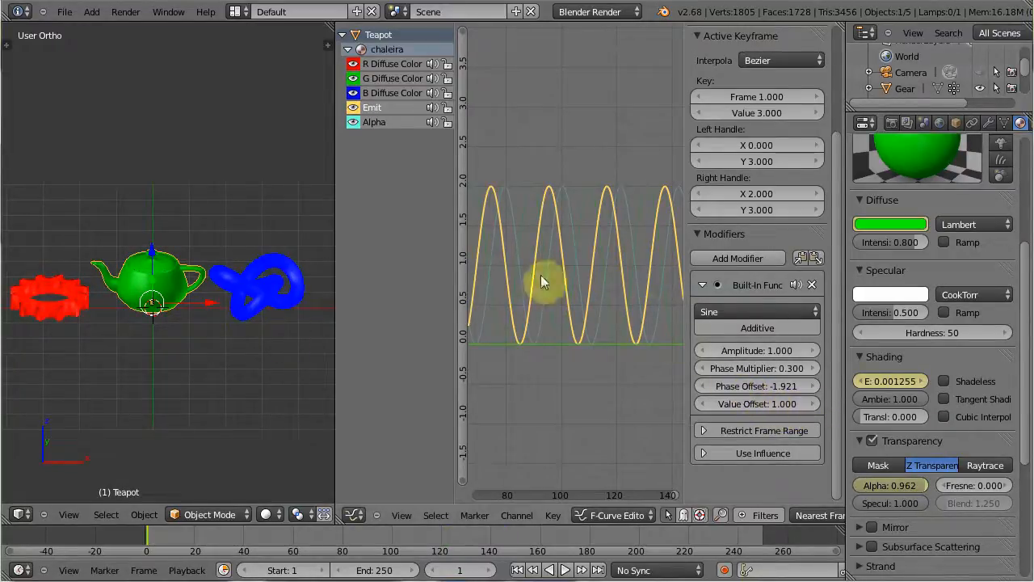
- Add a Built-In Function modifier to the torus knot's R Diffuse Color curve with Phase Multiplier 0.3 and Value Offset 1
{"action": "right_click", "coordinate": [274, 295]}
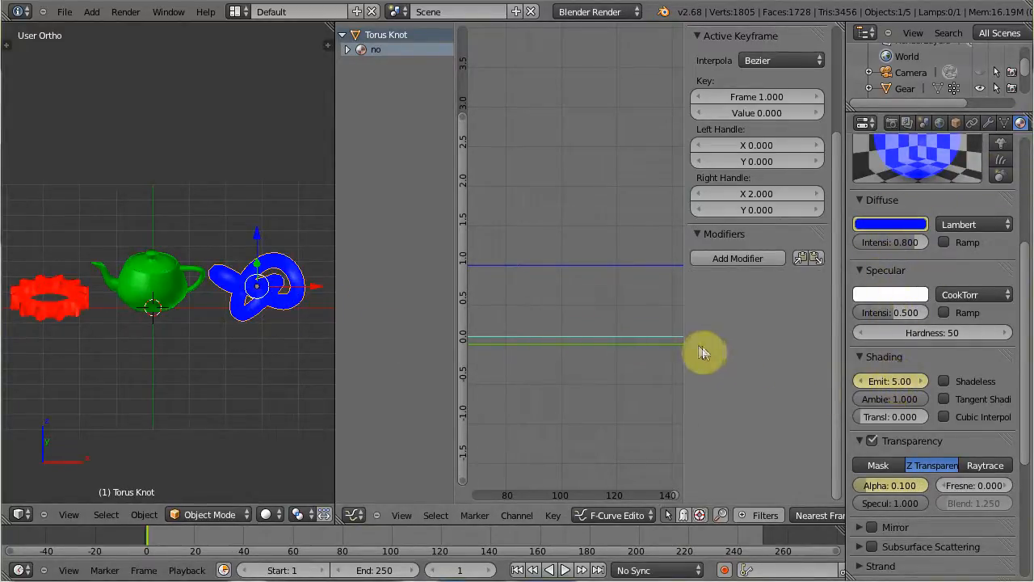
{"action": "left_click", "coordinate": [742, 258]}
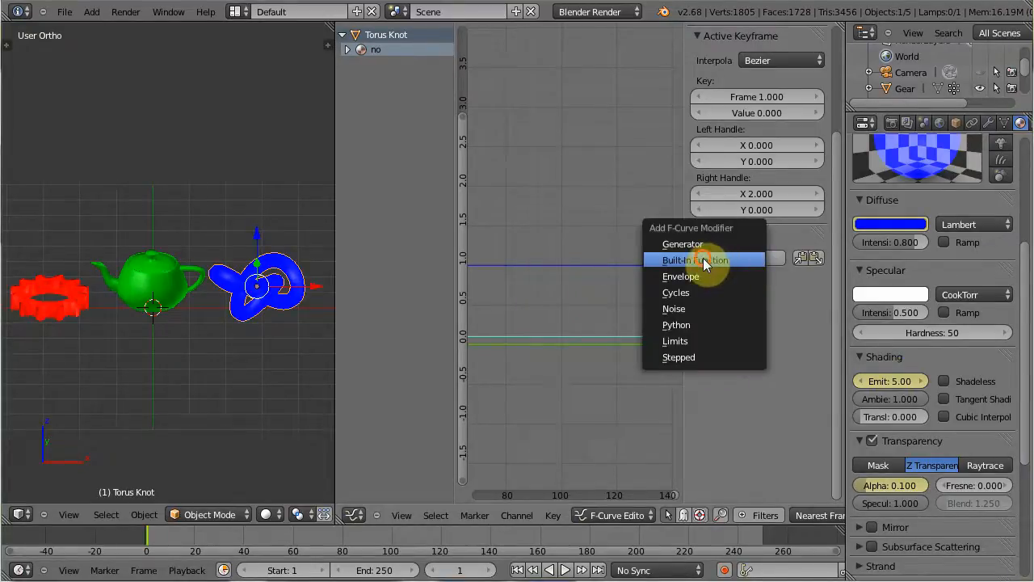
{"action": "left_click", "coordinate": [703, 258]}
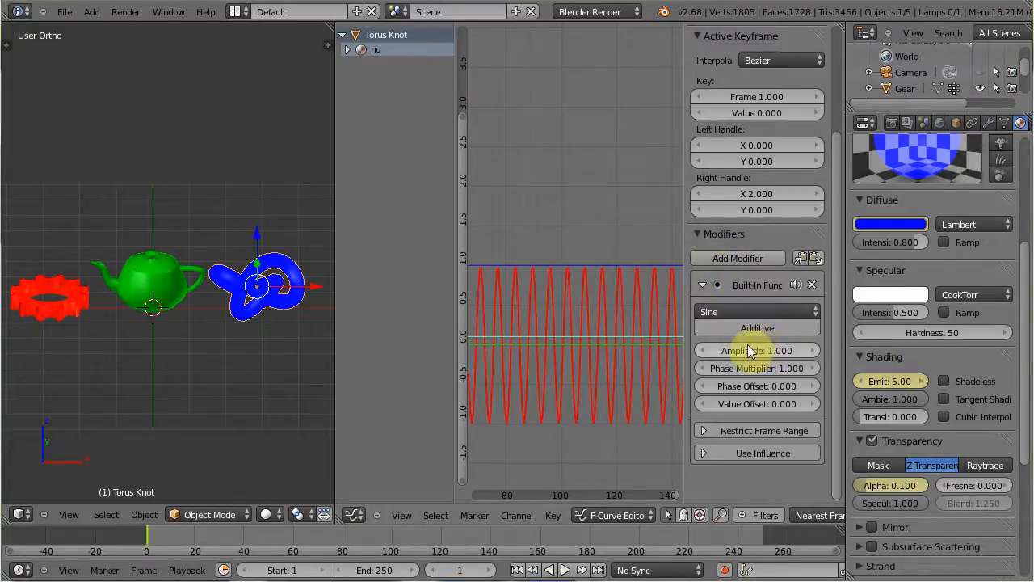
{"action": "left_click", "coordinate": [771, 368]}
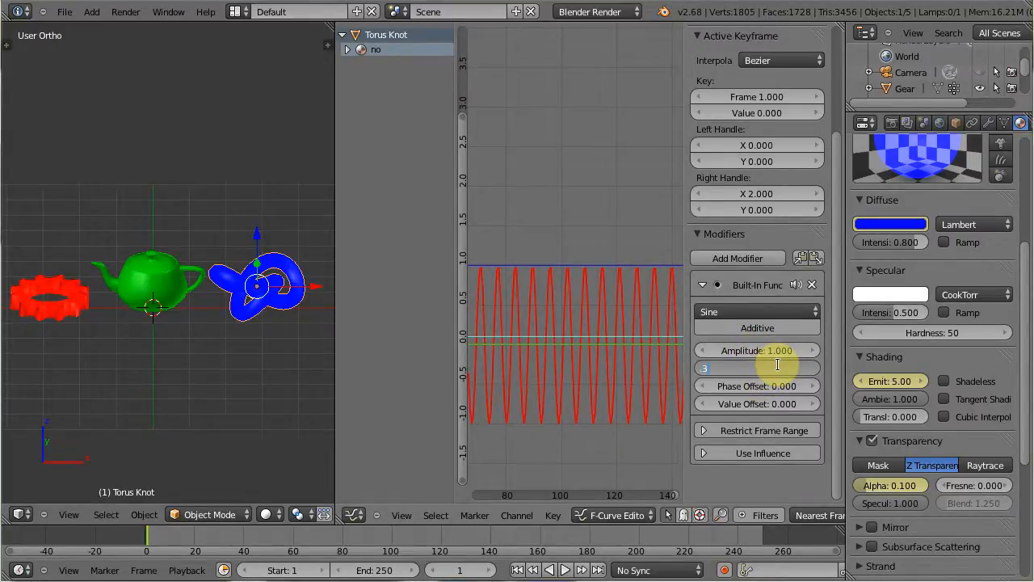
{"action": "key", "text": "Return"}
{"action": "left_click", "coordinate": [754, 402]}
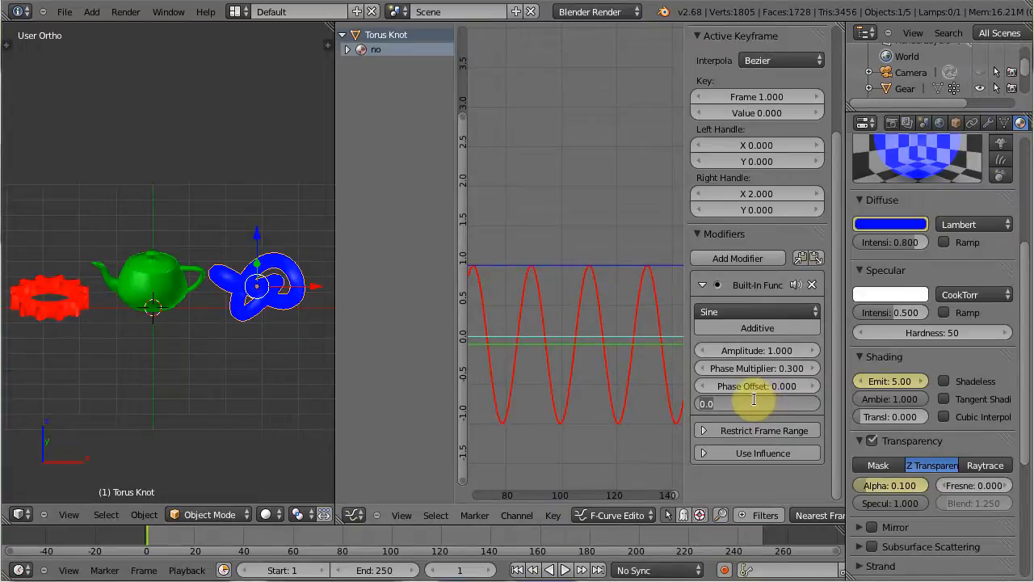
{"action": "key", "text": "Return"}
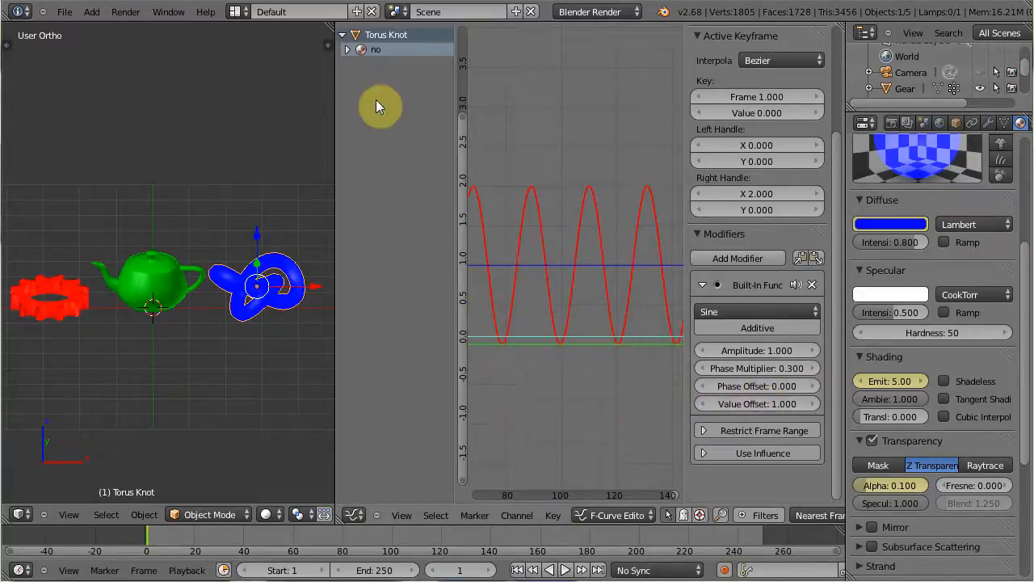
- Add a Built-In Function modifier to the torus knot's Emit curve with Phase Multiplier 0.3 and Value Offset 1
{"action": "left_click", "coordinate": [348, 51]}
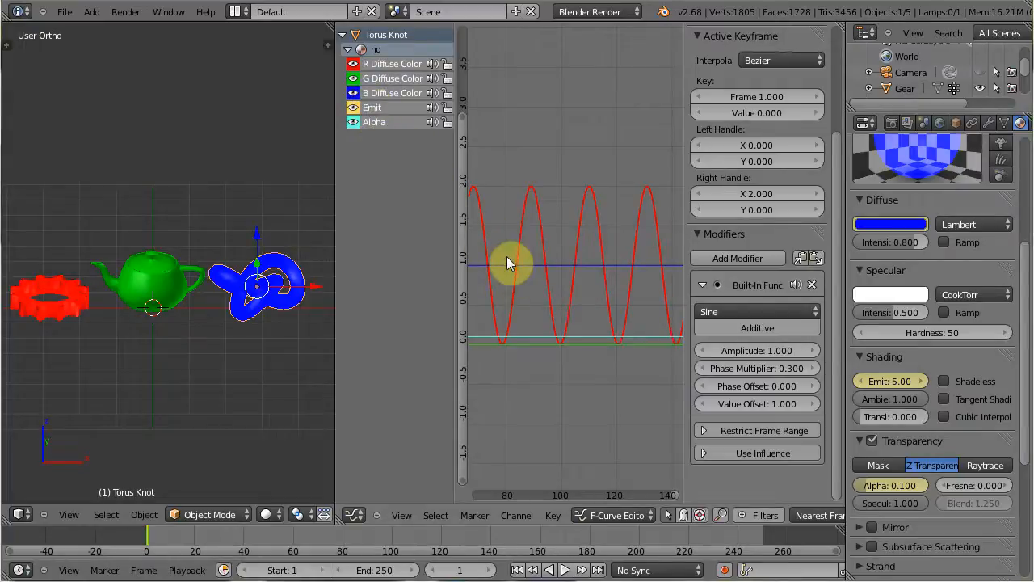
{"action": "left_click", "coordinate": [374, 115]}
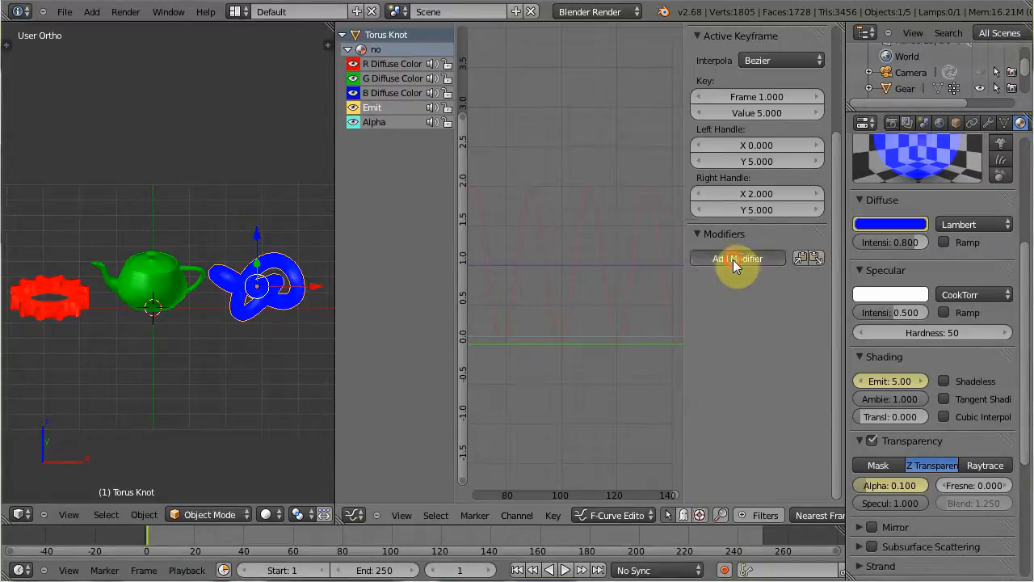
{"action": "left_click", "coordinate": [733, 260]}
{"action": "left_click", "coordinate": [692, 258]}
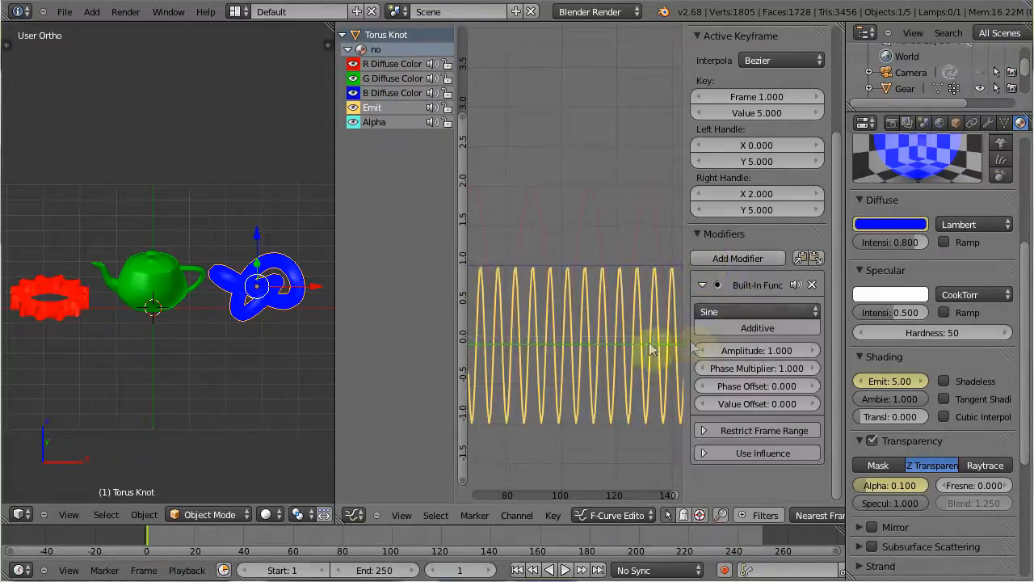
{"action": "left_click", "coordinate": [741, 367]}
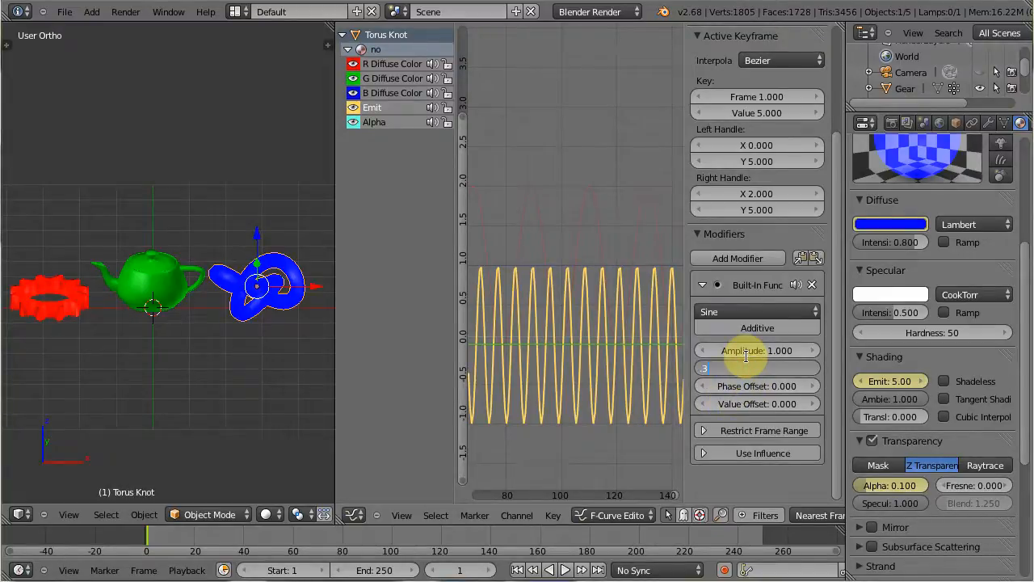
{"action": "type", "text": ".3"}
{"action": "key", "text": "Tab"}
{"action": "key", "text": "Tab"}
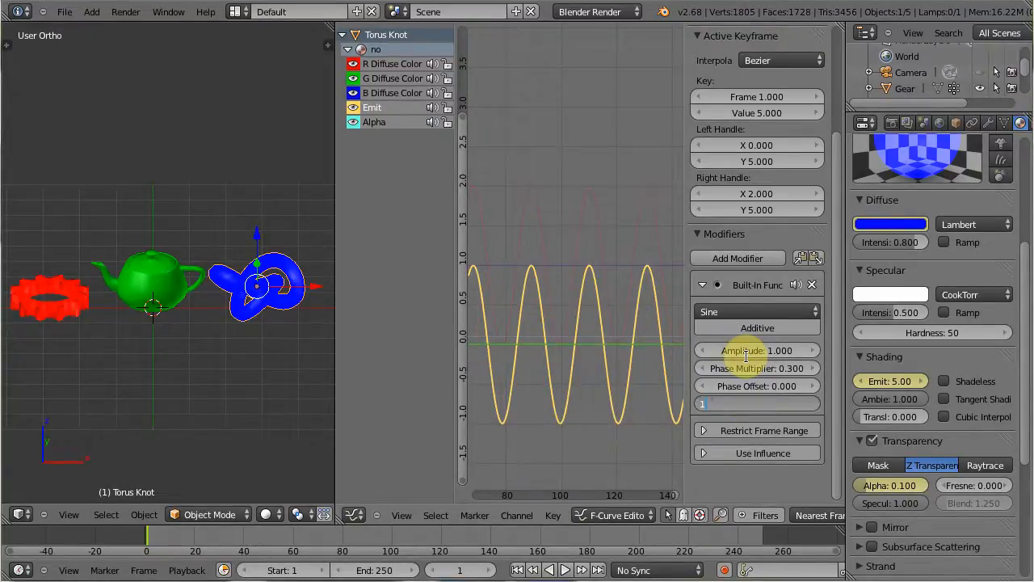
{"action": "key", "text": "Return"}
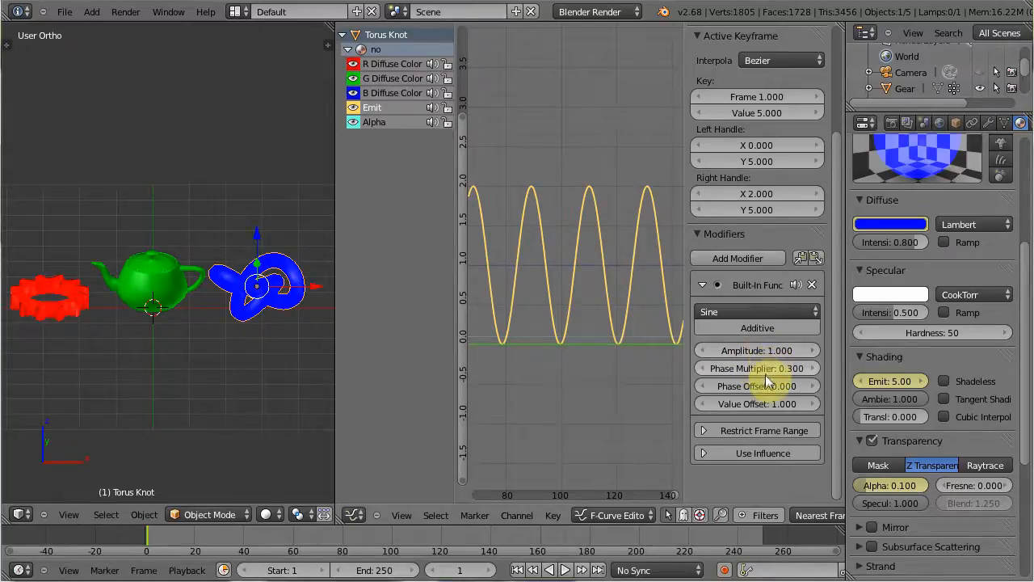
- Set the modifier's Phase Offset to 2.240 on the torus knot's Emit curve
{"action": "left_click_drag", "start_coordinate": [752, 385], "coordinate": [767, 385]}
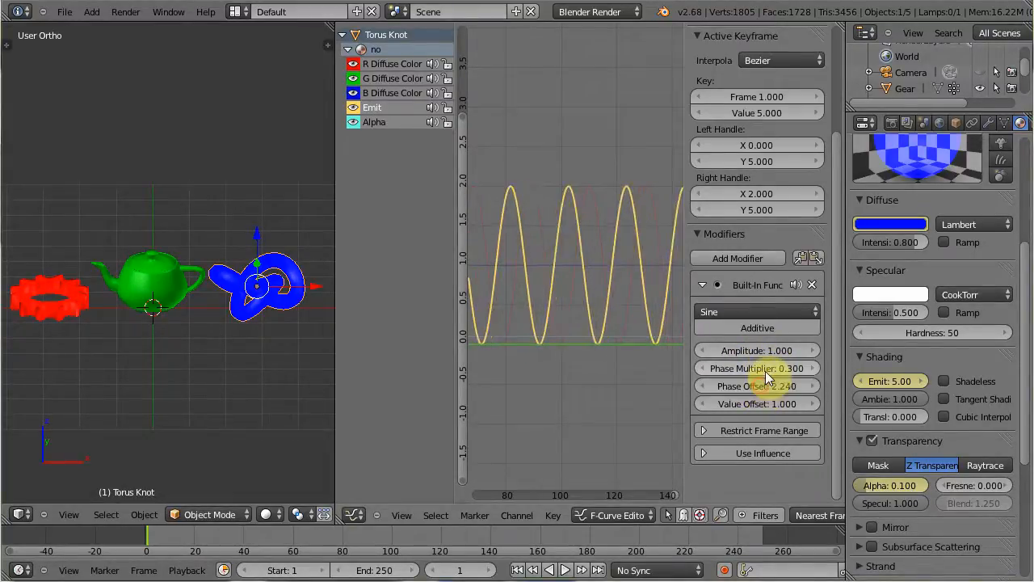
- Add a Built-In Function modifier to the torus knot's Alpha curve with Phase Multiplier 0.3, Value Offset 1 and Phase Offset -2.240
{"action": "left_click", "coordinate": [378, 121]}
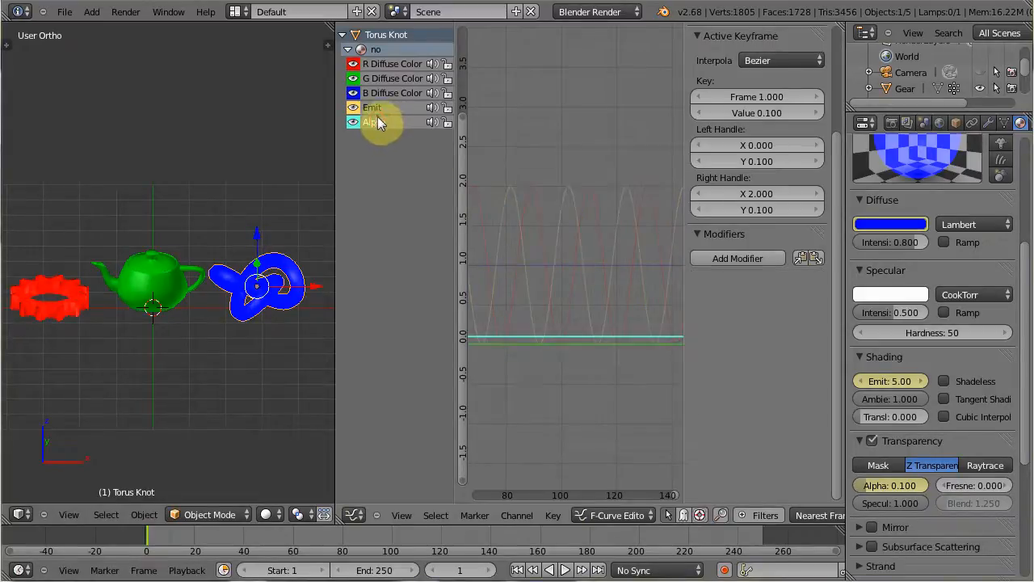
{"action": "left_click", "coordinate": [742, 258]}
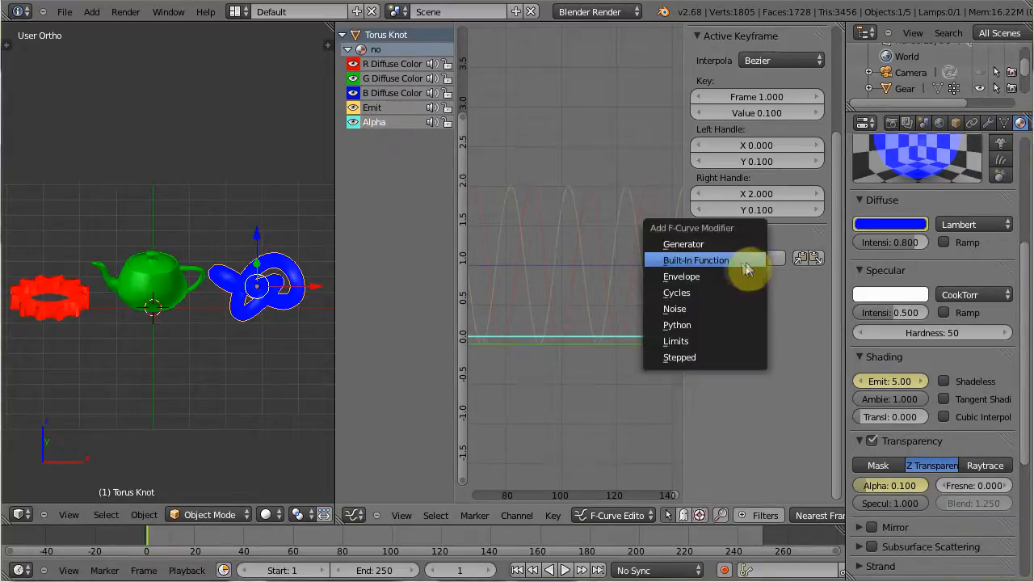
{"action": "left_click", "coordinate": [716, 259]}
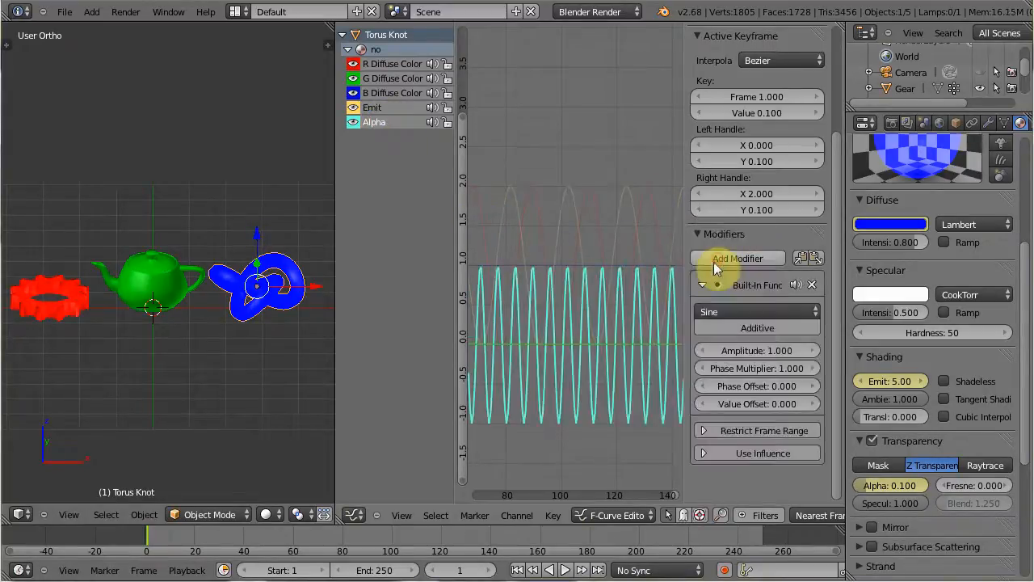
{"action": "left_click", "coordinate": [750, 368]}
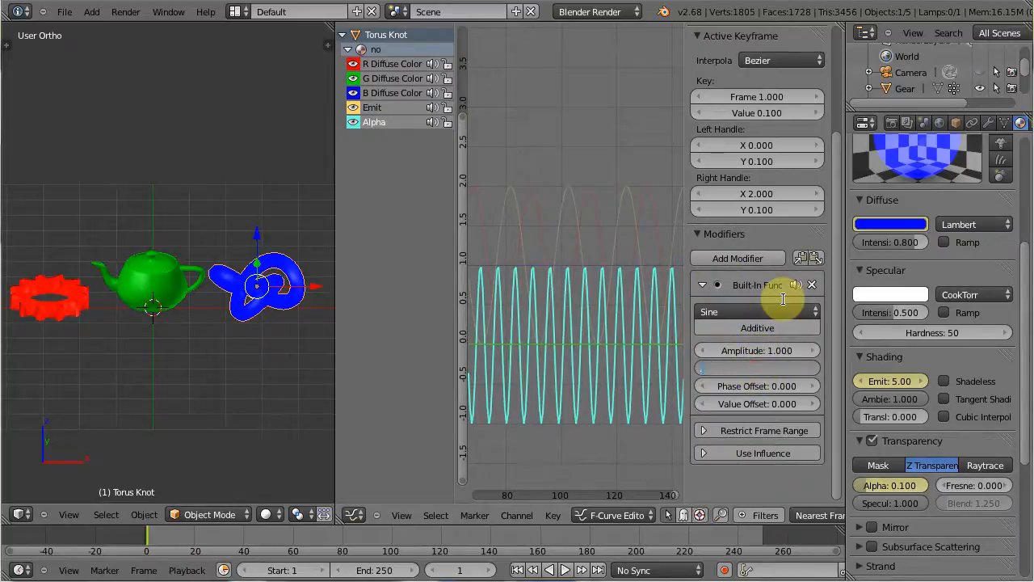
{"action": "key", "text": "Tab"}
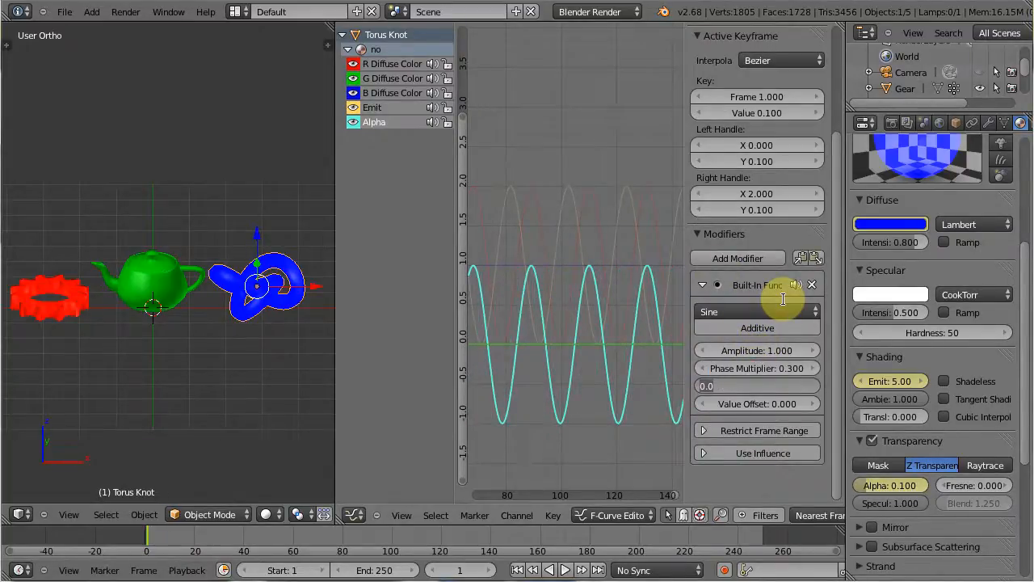
{"action": "key", "text": "Tab"}
{"action": "key", "text": "Return"}
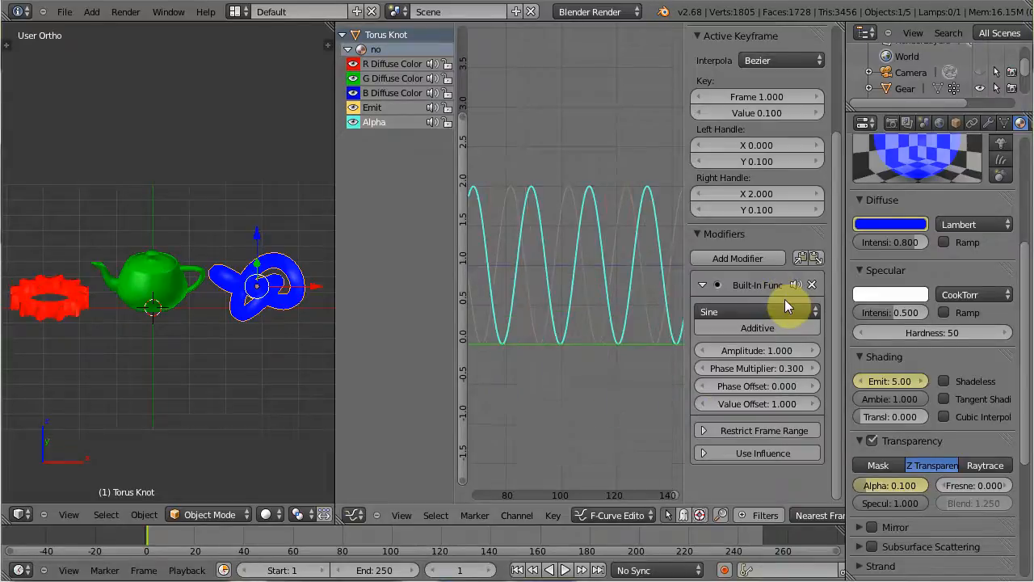
{"action": "left_click", "coordinate": [751, 387]}
{"action": "left_click_drag", "start_coordinate": [751, 387], "coordinate": [743, 386]}
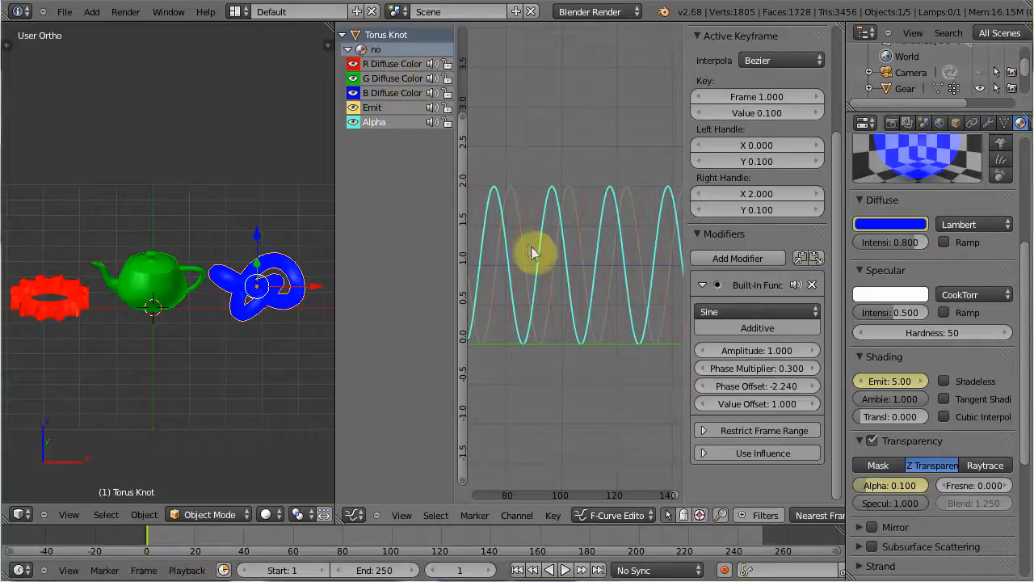
- Add a Built-In Function modifier to the torus knot's B Diffuse Color curve with Phase Multiplier 0.3, Value Offset 1 and Phase Offset -0.880
{"action": "left_click", "coordinate": [392, 93]}
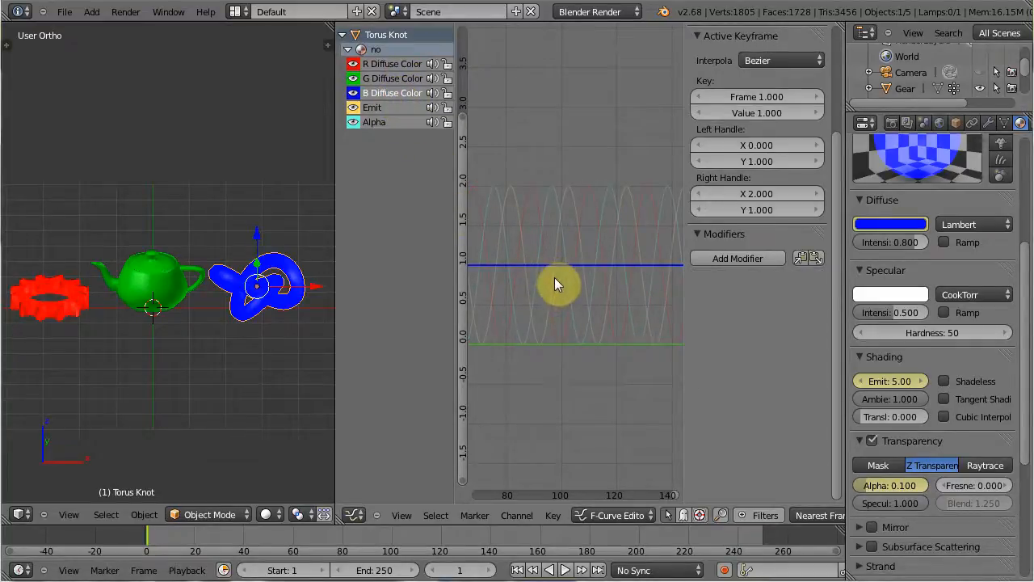
{"action": "left_click", "coordinate": [745, 258]}
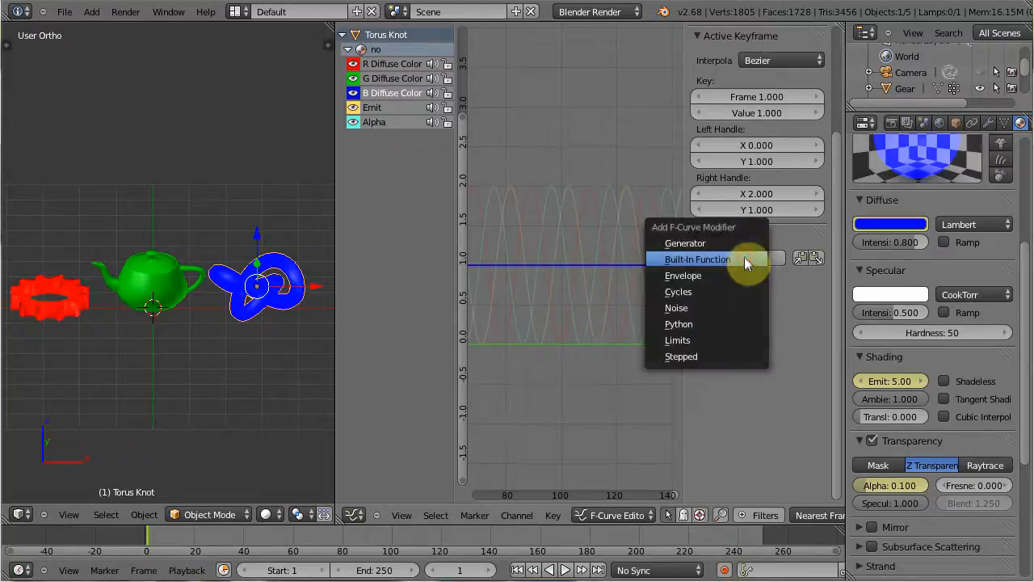
{"action": "left_click", "coordinate": [700, 259]}
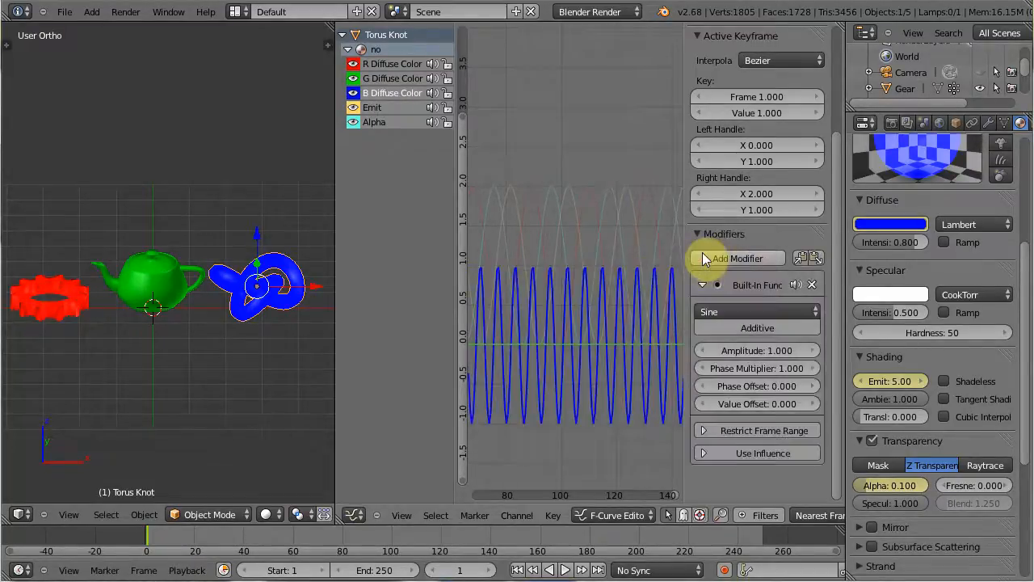
{"action": "left_click", "coordinate": [751, 369]}
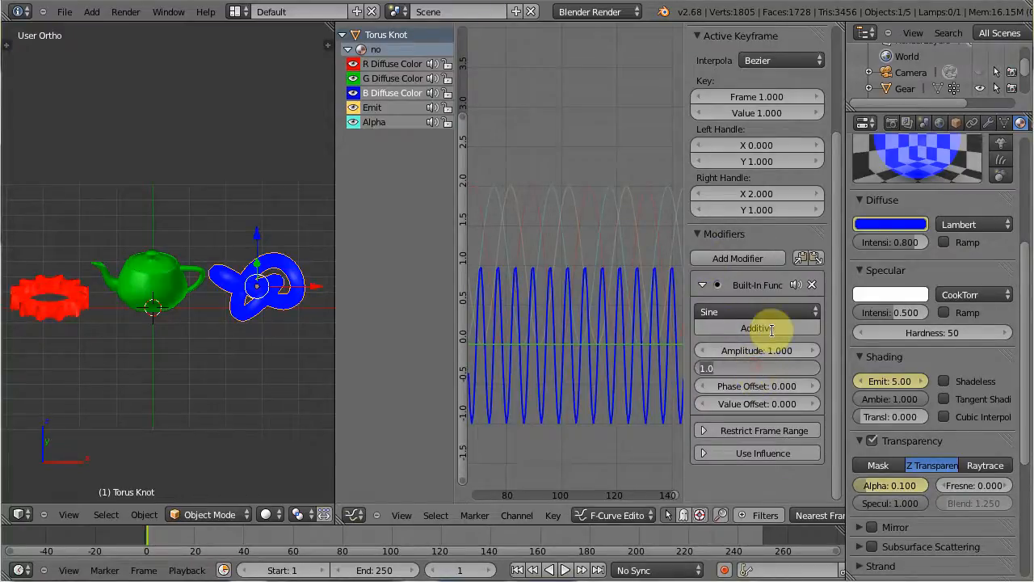
{"action": "key", "text": "Tab"}
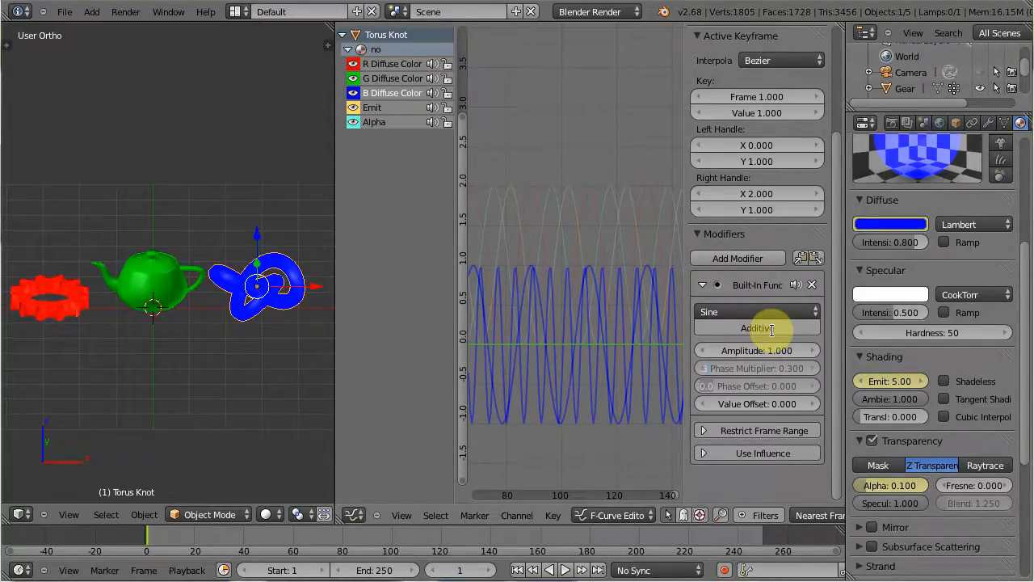
{"action": "key", "text": "Tab"}
{"action": "type", "text": "1"}
{"action": "key", "text": "Return"}
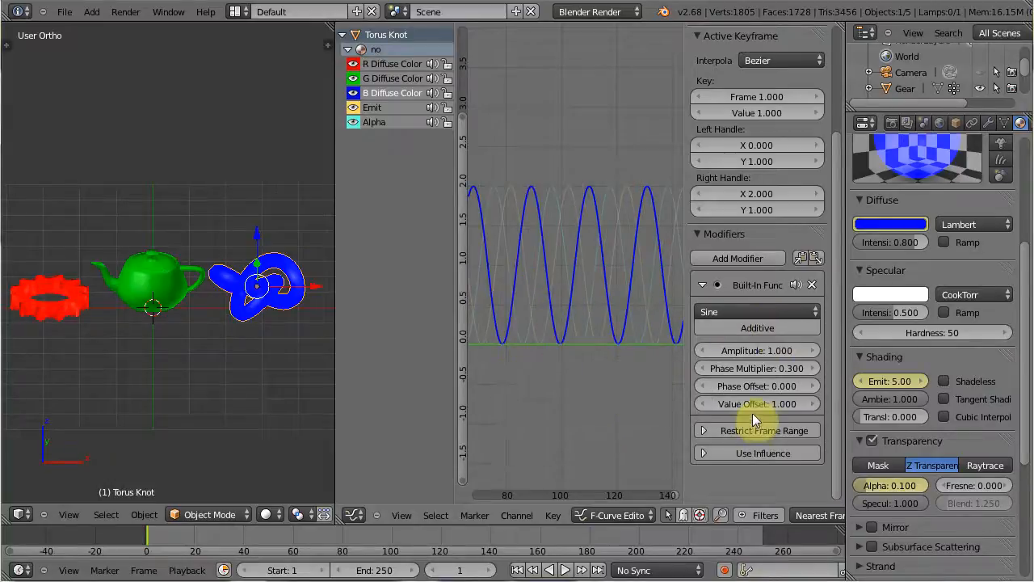
{"action": "left_click_drag", "start_coordinate": [746, 386], "coordinate": [745, 390]}
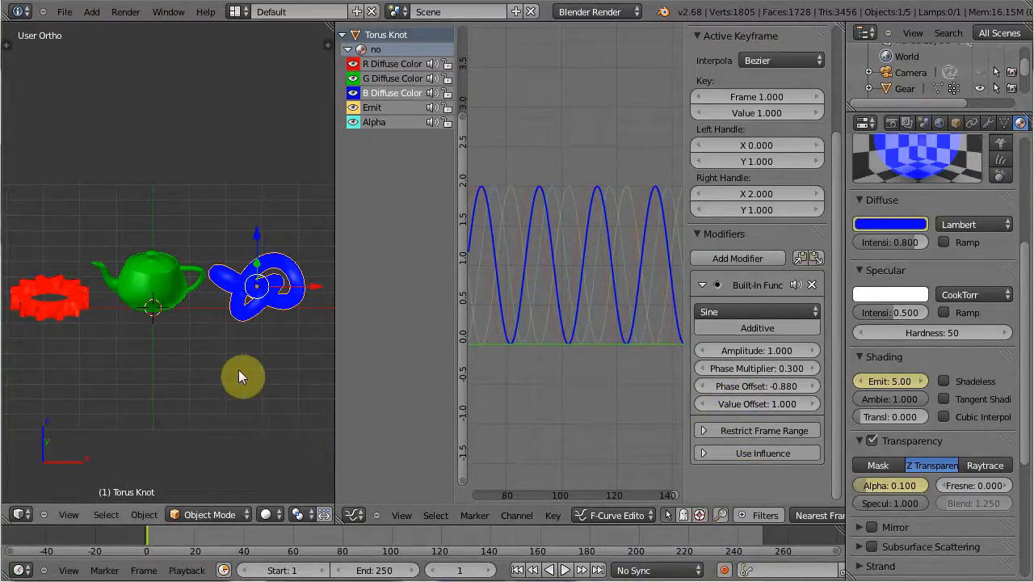
- Play the animation to check the blinking of all three objects, and stop playback
{"action": "key", "text": "alt+a"}
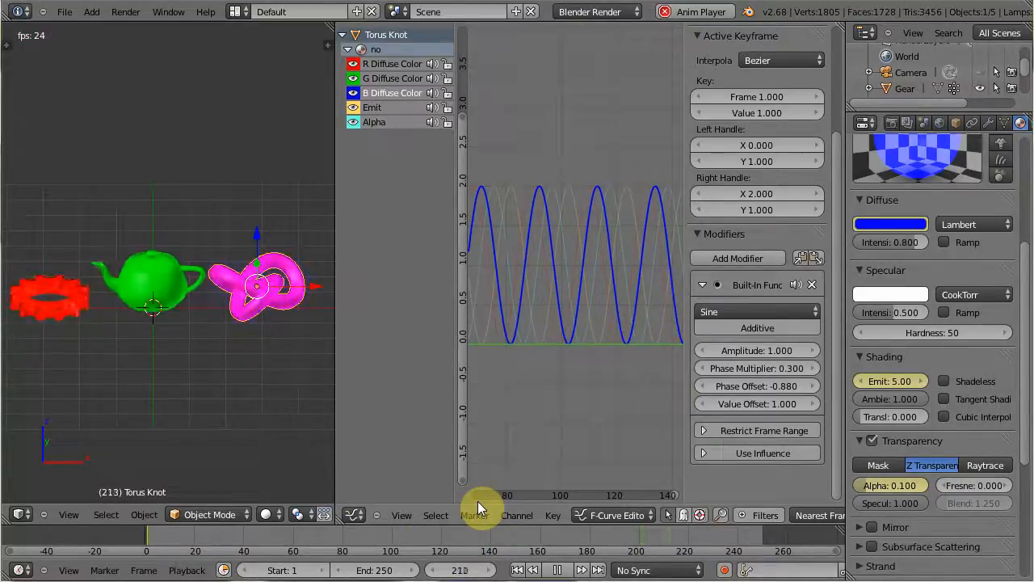
{"action": "key", "text": "alt+a"}
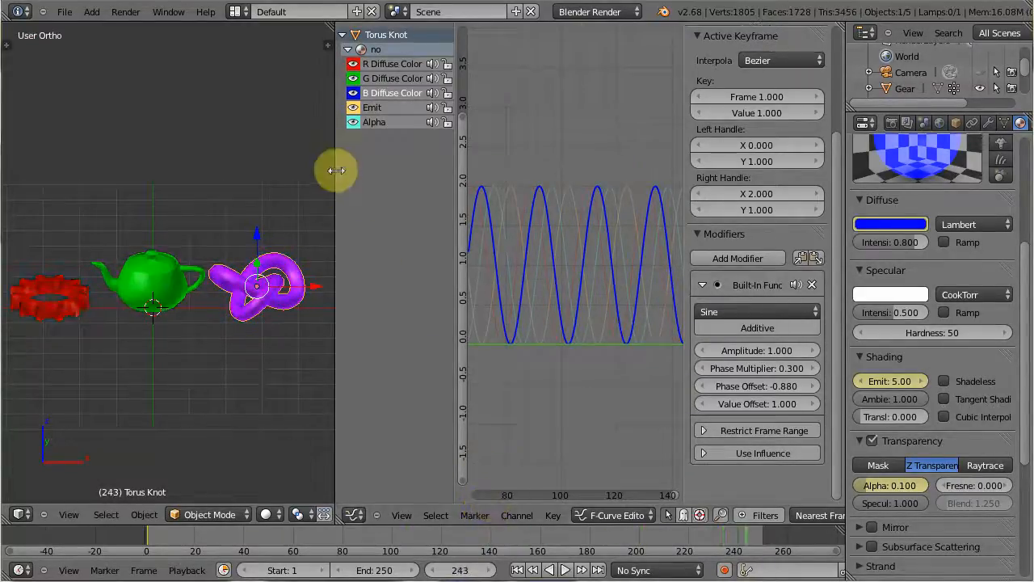
- Expand the 3D view over the F-Curve editor and replay the animation while reviewing the torus knot's material settings
{"action": "left_click_drag", "start_coordinate": [331, 21], "coordinate": [510, 46]}
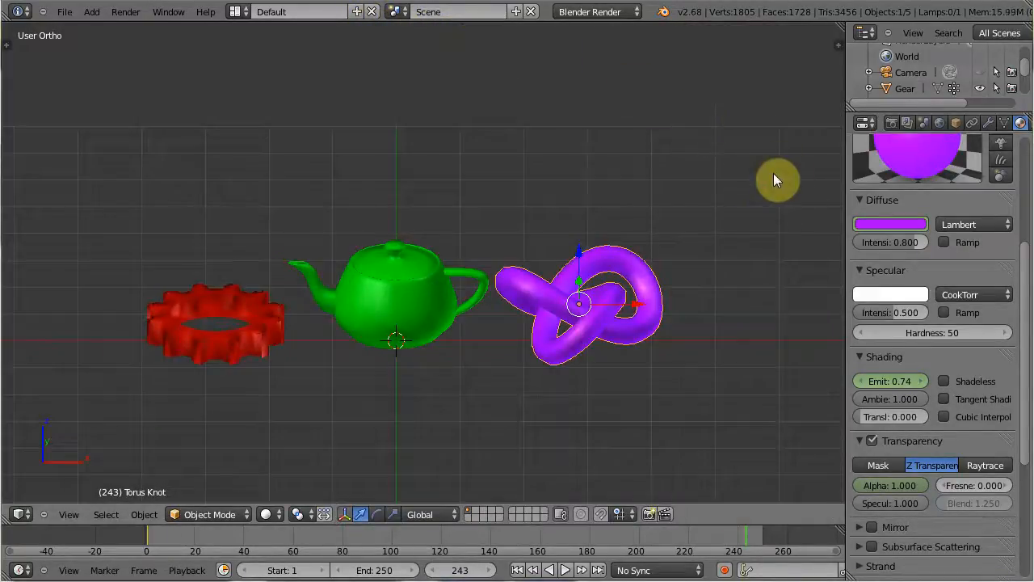
{"action": "key", "text": "alt+a"}
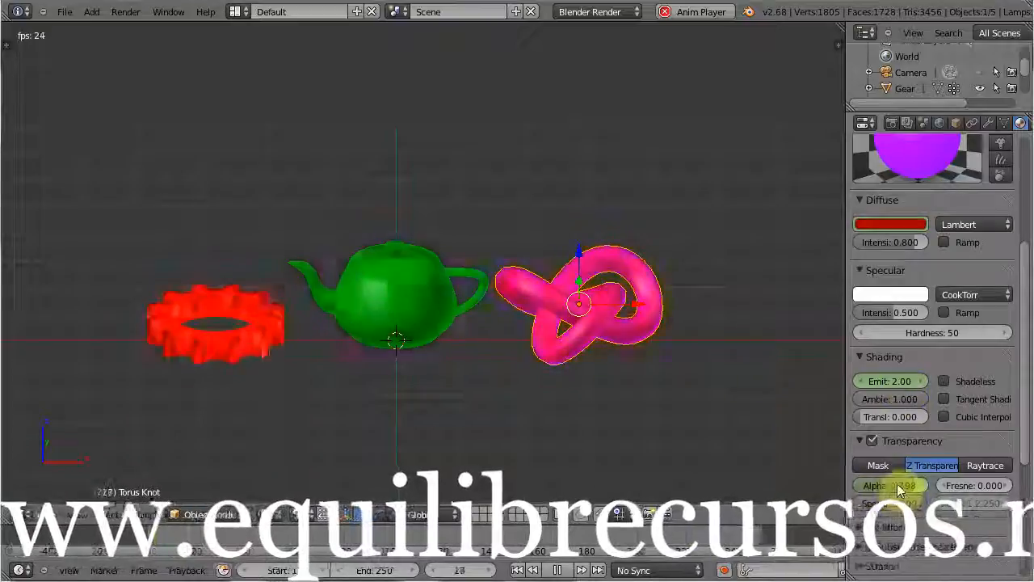
{"action": "left_click_drag", "start_coordinate": [1028, 445], "coordinate": [1027, 512]}
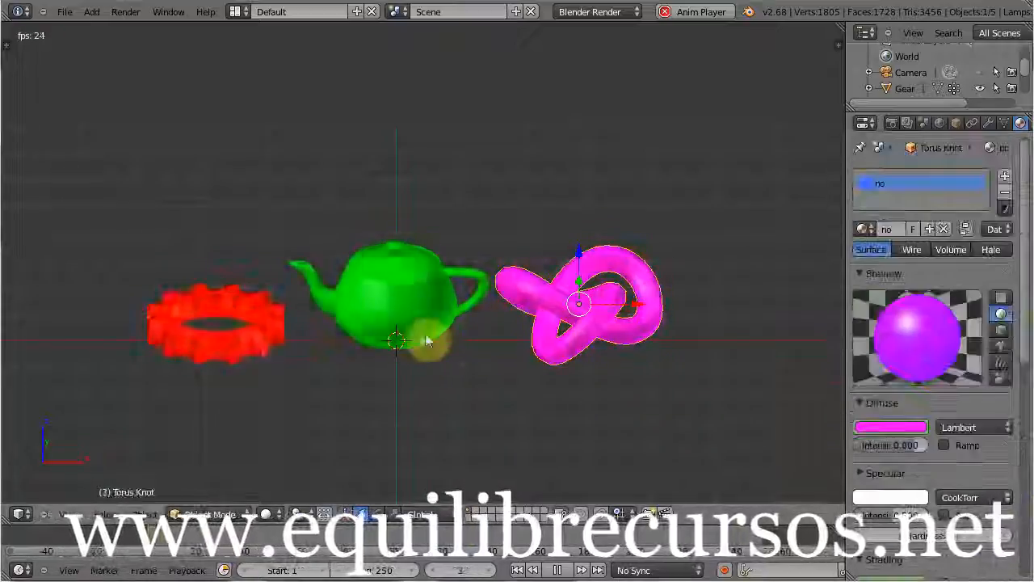
{"action": "left_click_drag", "start_coordinate": [1026, 353], "coordinate": [1023, 411]}
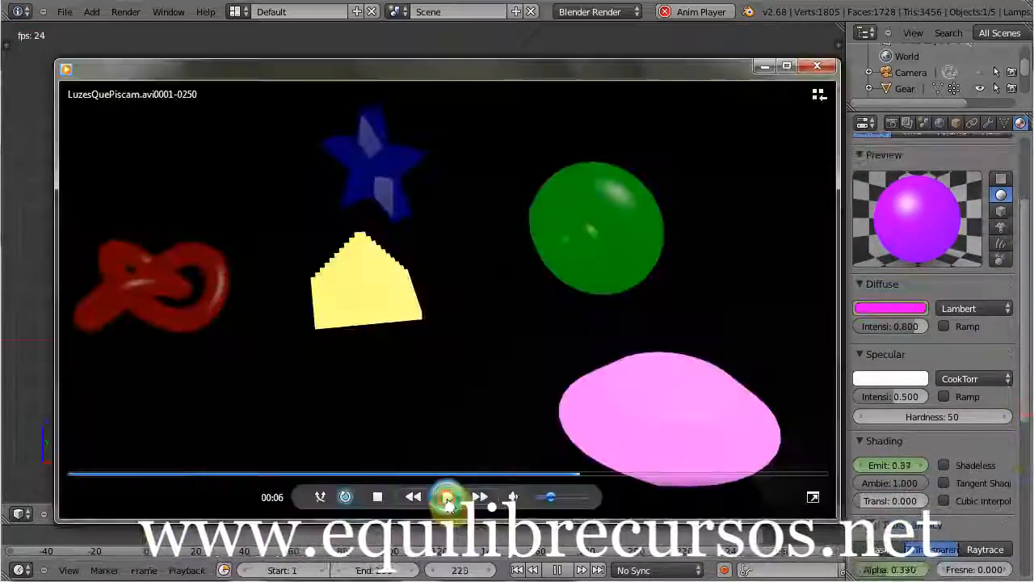